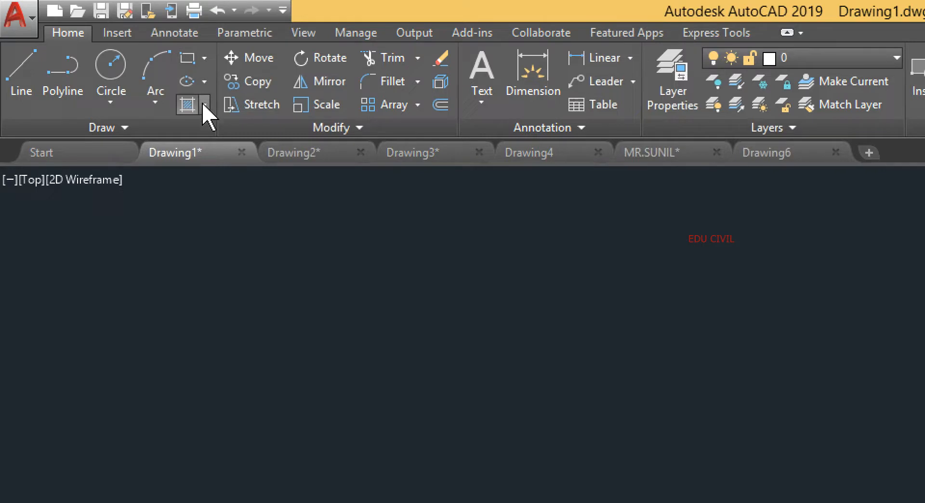
click(142, 129)
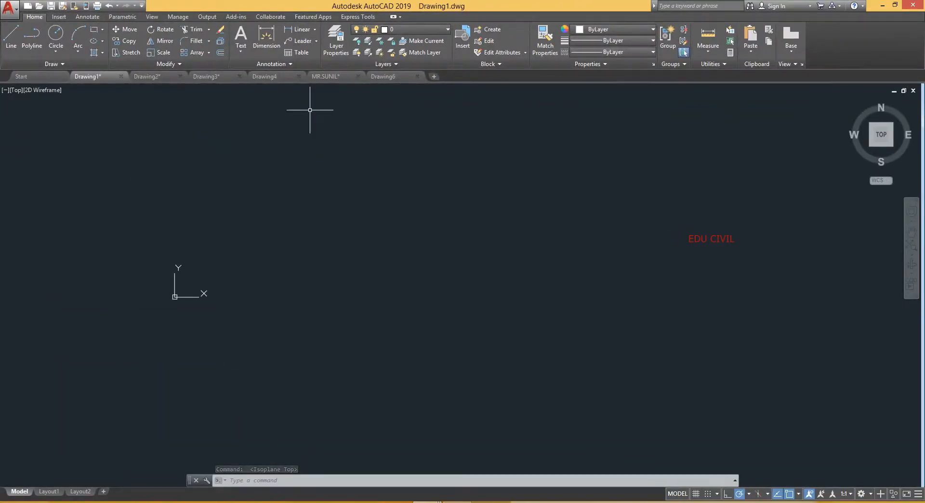
text(xl)
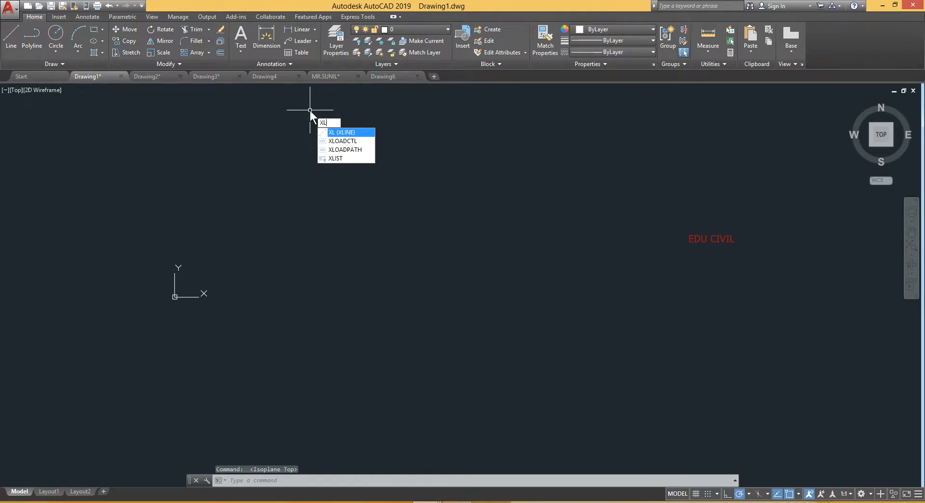
key(Return)
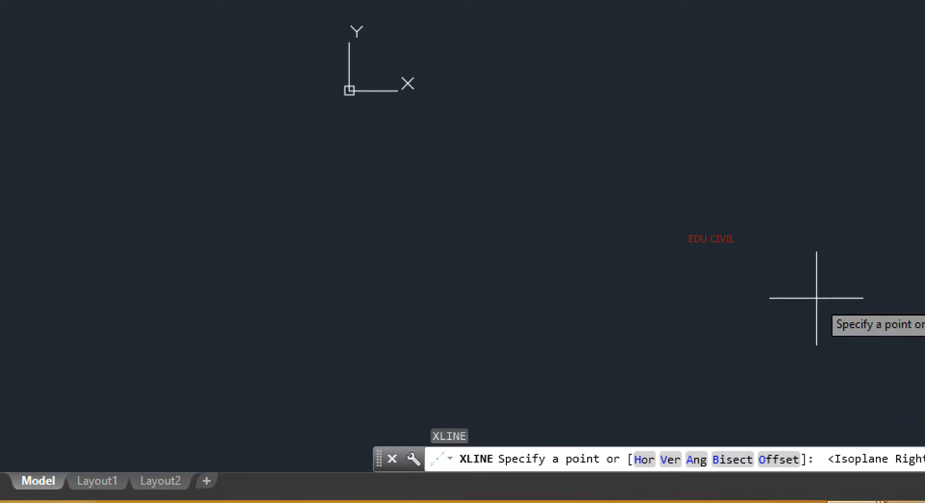
key(Escape)
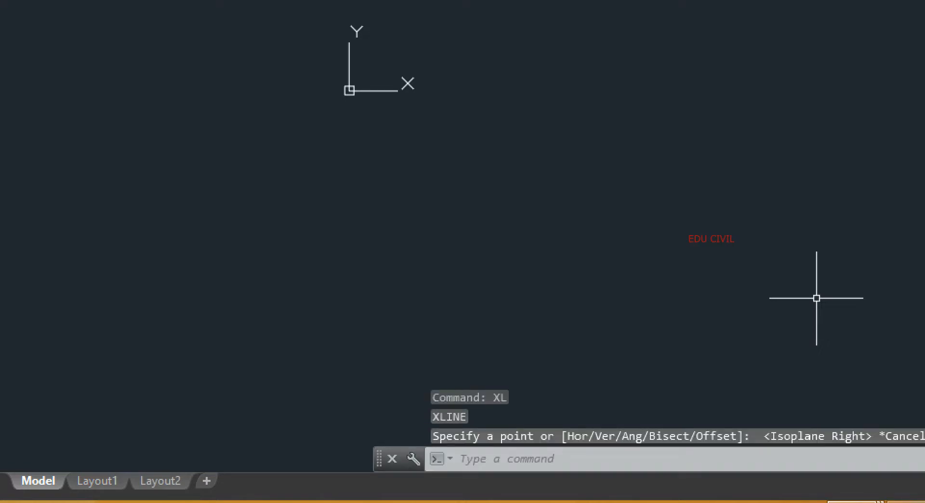
key(F5)
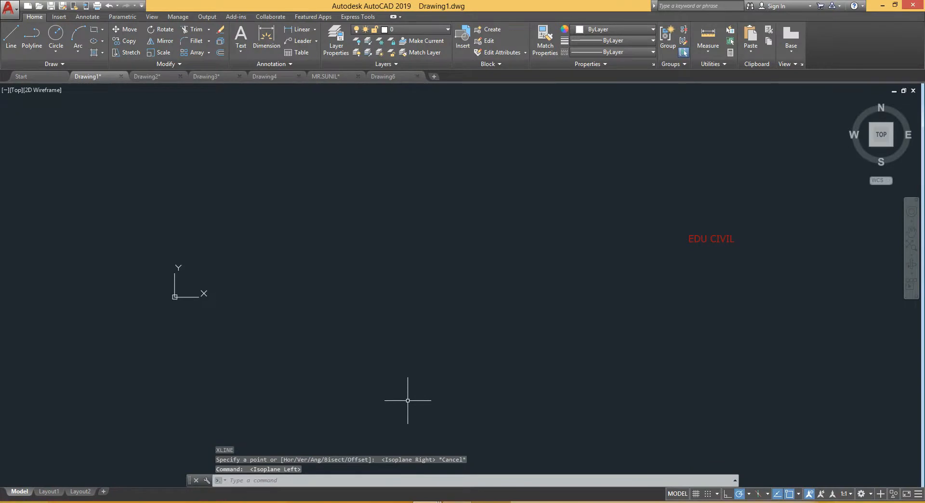
text(XL)
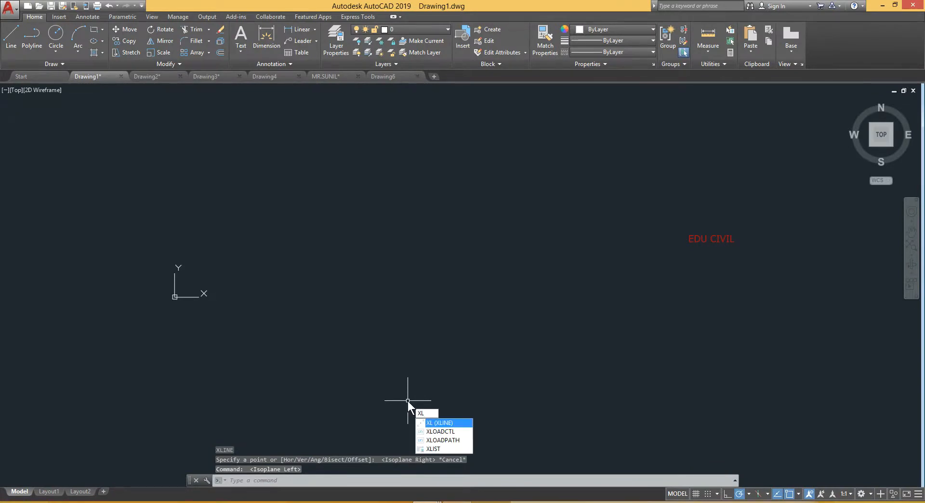
key(Escape)
Draw a horizontal and a vertical construction line through the origin 0,0 with Ortho mode turned on
click(53, 64)
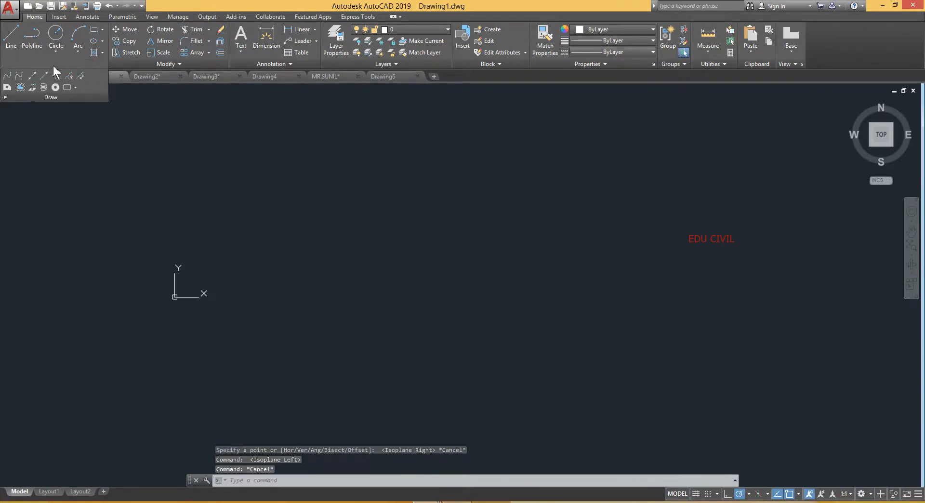
click(32, 77)
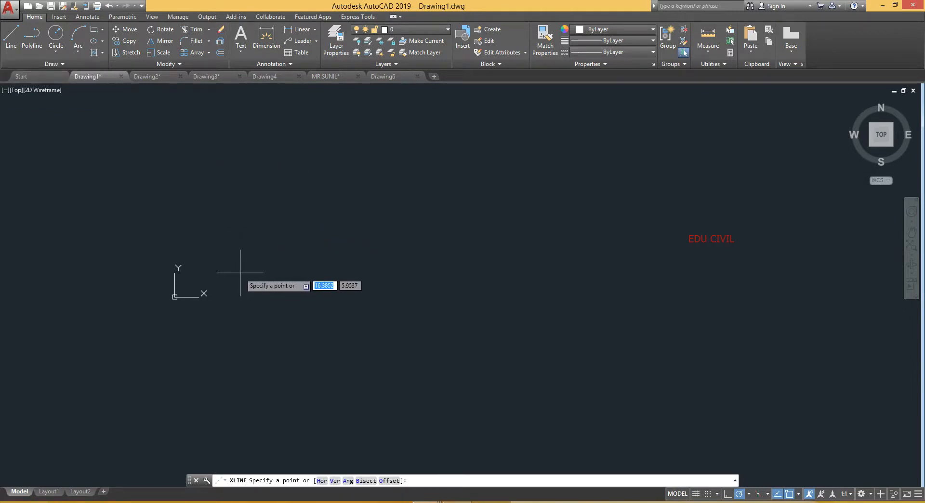
text(0)
key(Tab)
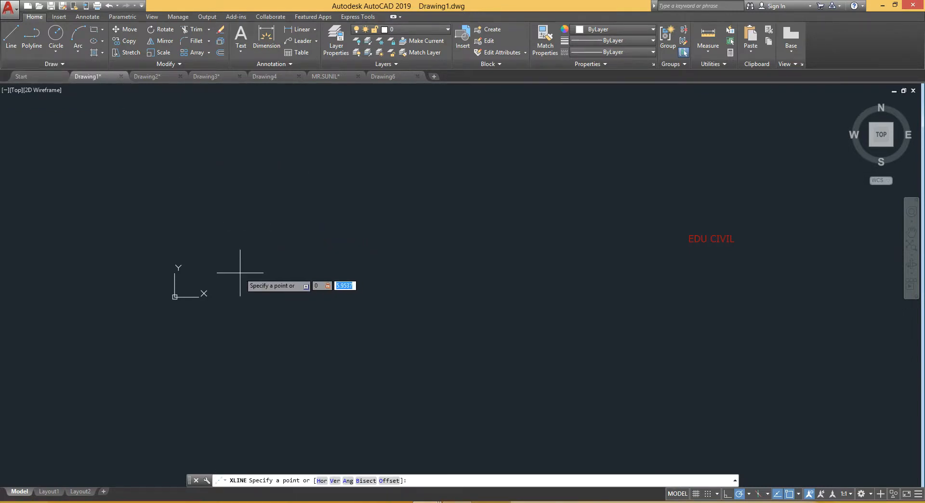
text(0)
key(Return)
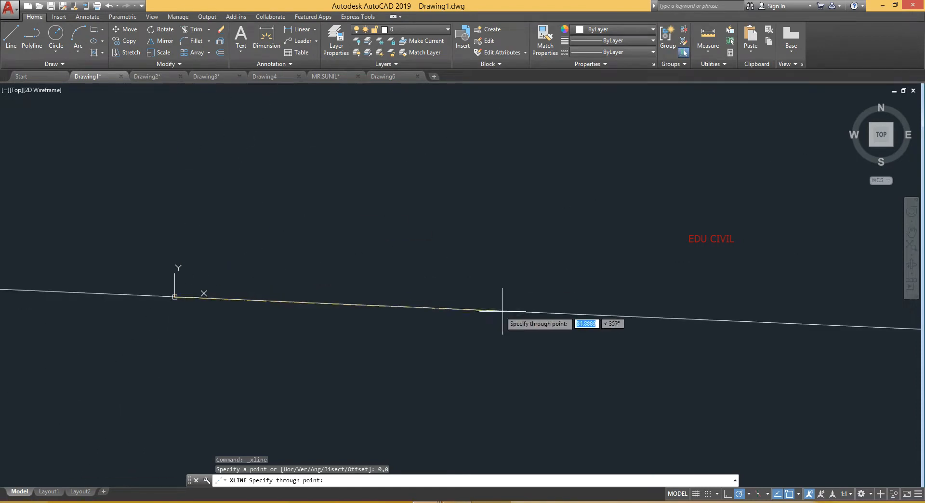
click(727, 494)
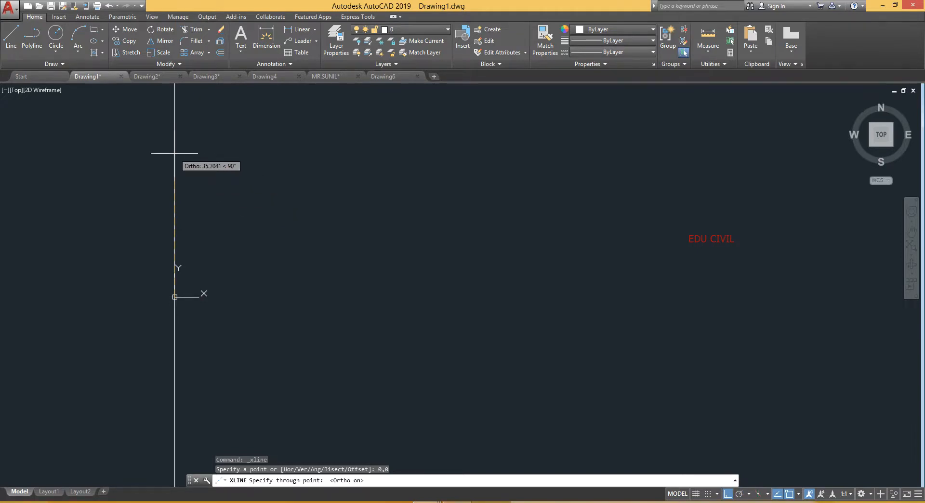
click(412, 305)
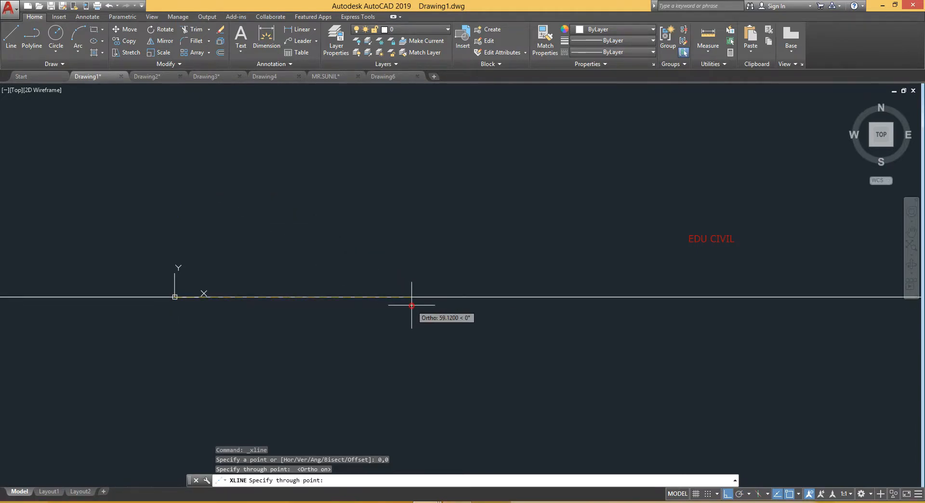
click(198, 182)
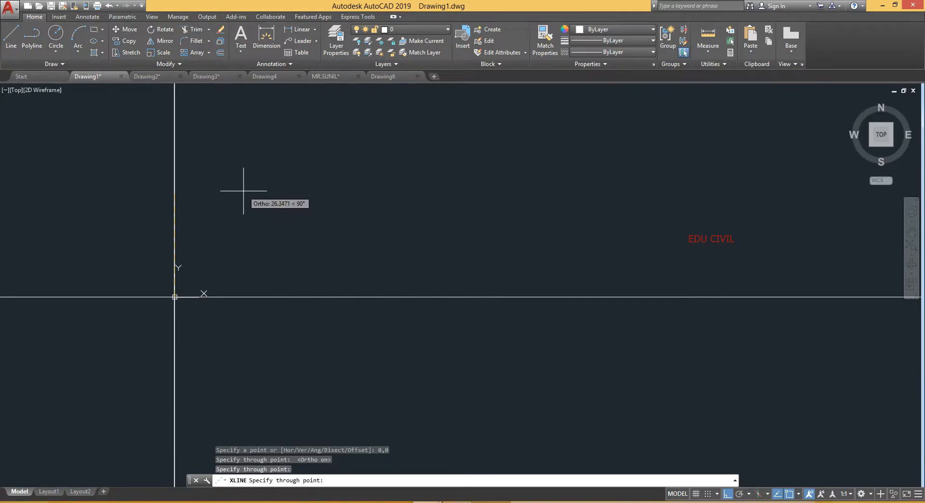
key(Escape)
Draw three horizontal construction lines above the X-axis line, the lowest at Y about 77 and the highest at Y about 281
scroll(235, 236, down, 2)
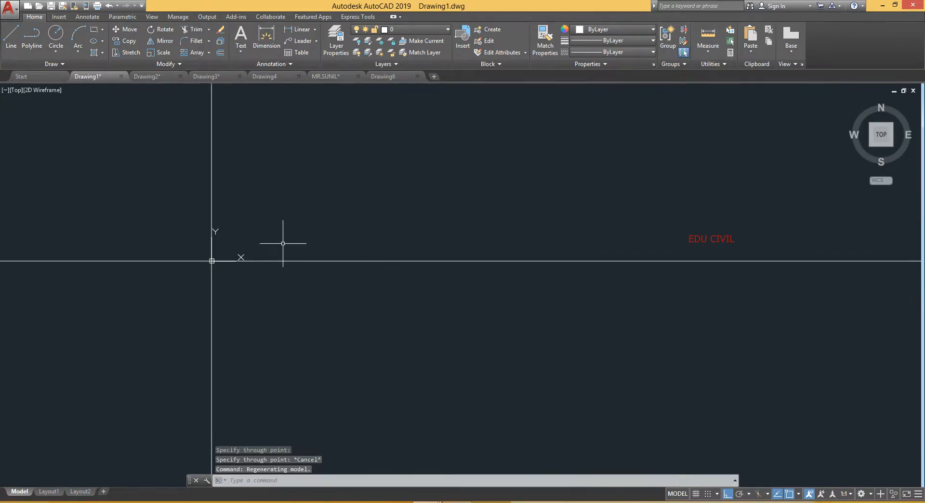
mouse_move(331, 223)
middle_down()
mouse_move(251, 296)
mouse_move(159, 453)
mouse_move(208, 410)
middle_up()
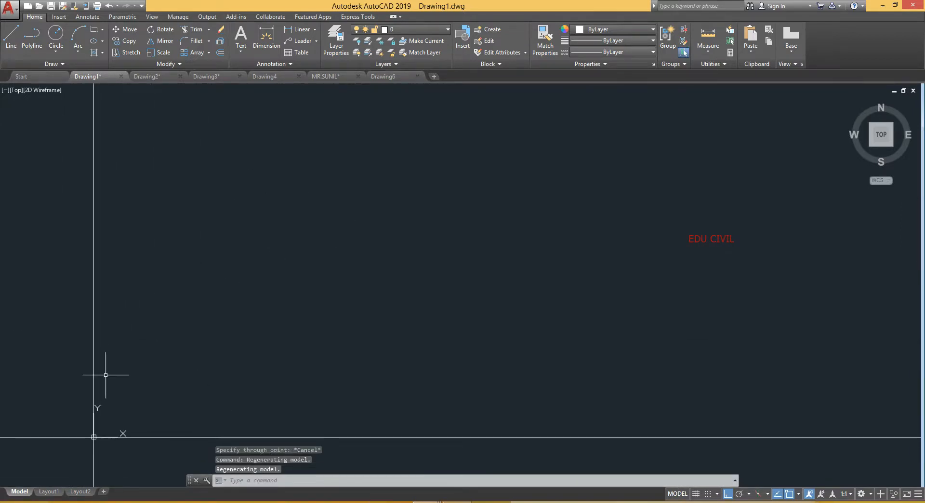
middle_drag(97, 357, 74, 280)
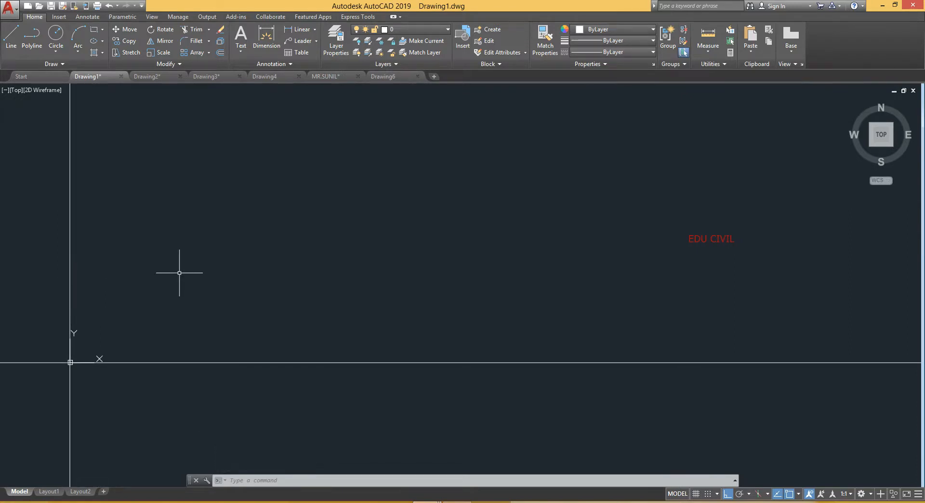
mouse_move(306, 283)
middle_down()
mouse_move(325, 299)
mouse_move(250, 399)
mouse_move(201, 423)
mouse_move(187, 394)
middle_up()
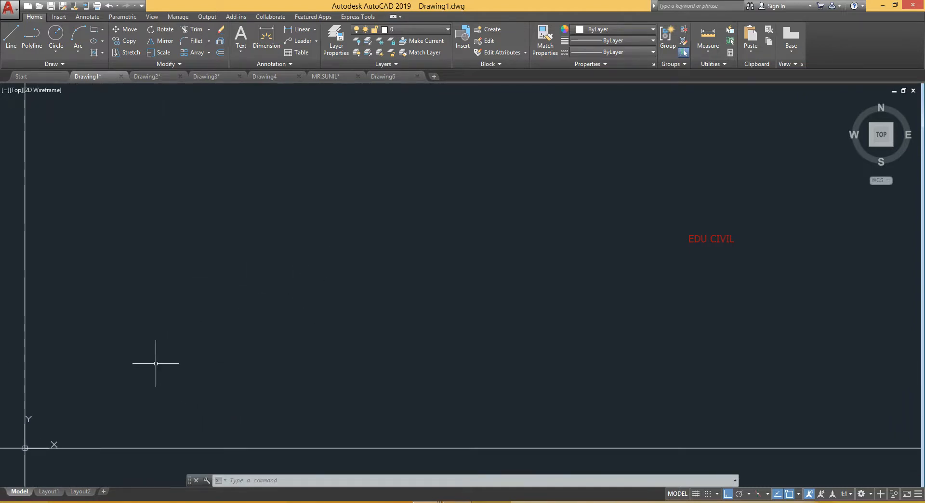
middle_drag(112, 352, 153, 356)
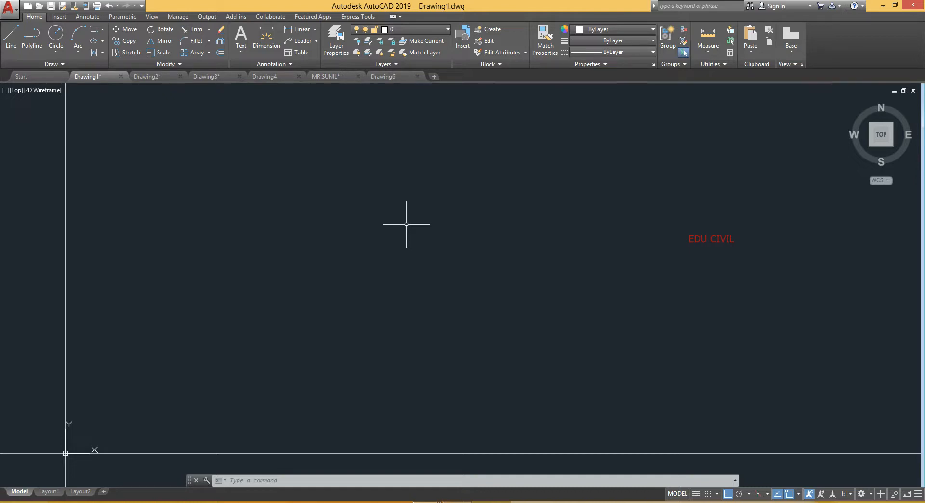
text(xl)
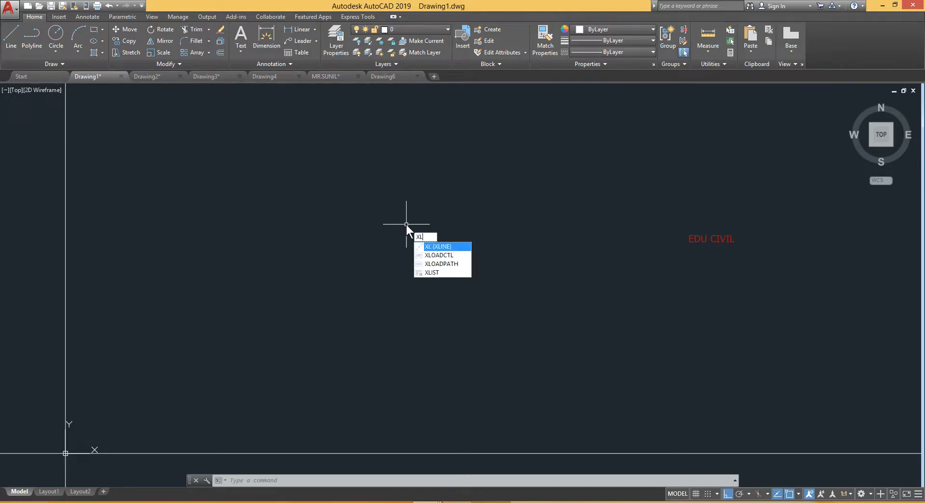
key(Return)
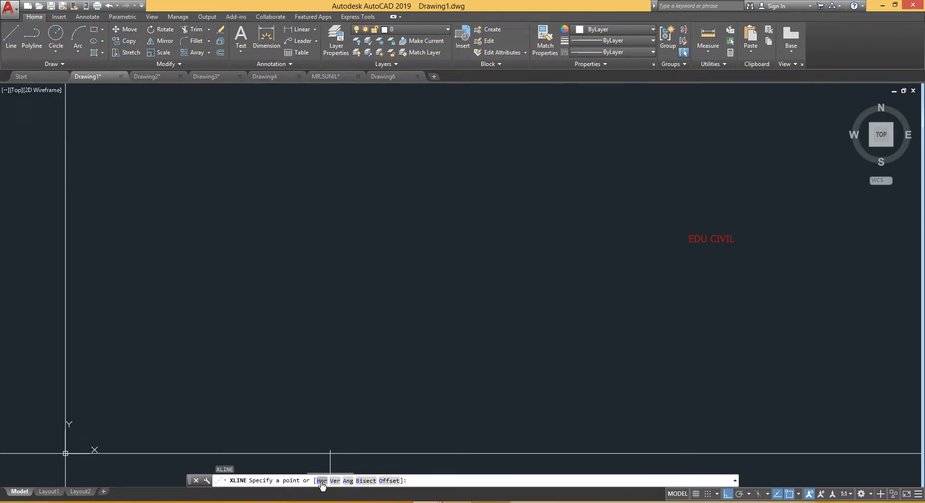
key(F5)
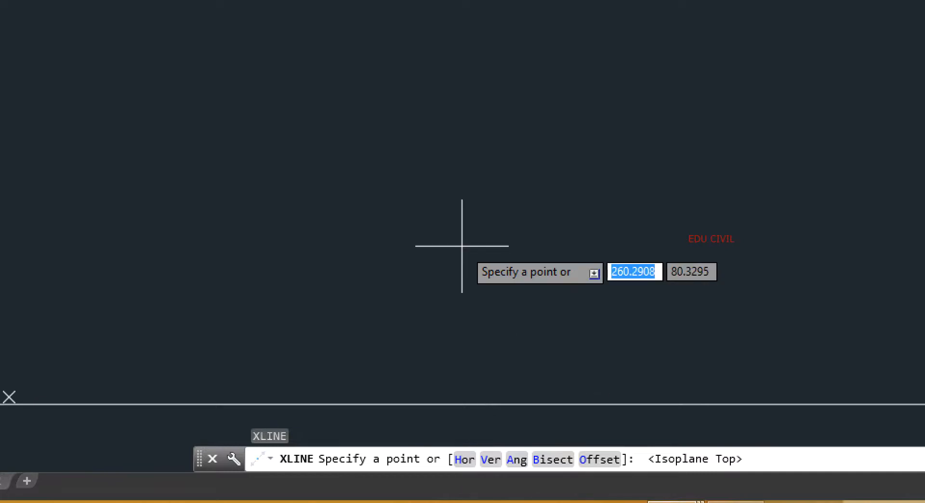
key(F5)
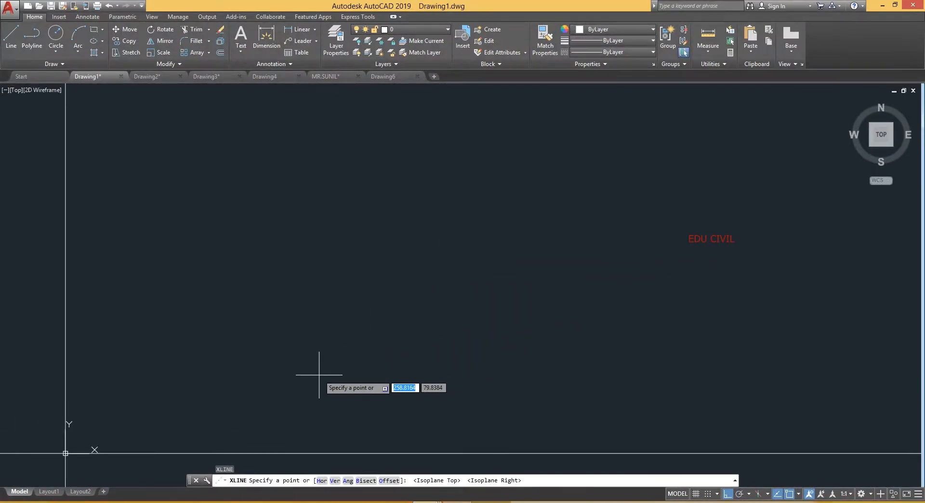
right_click(338, 243)
click(360, 294)
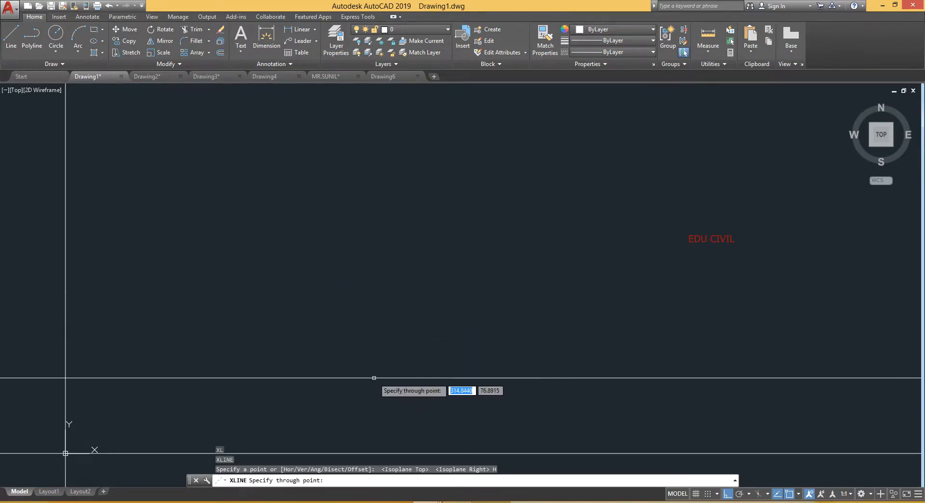
click(374, 377)
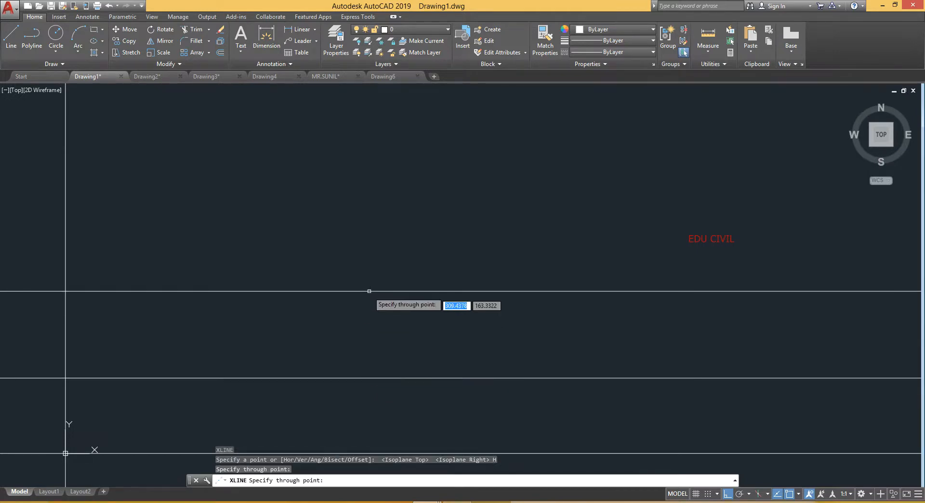
click(375, 281)
click(377, 177)
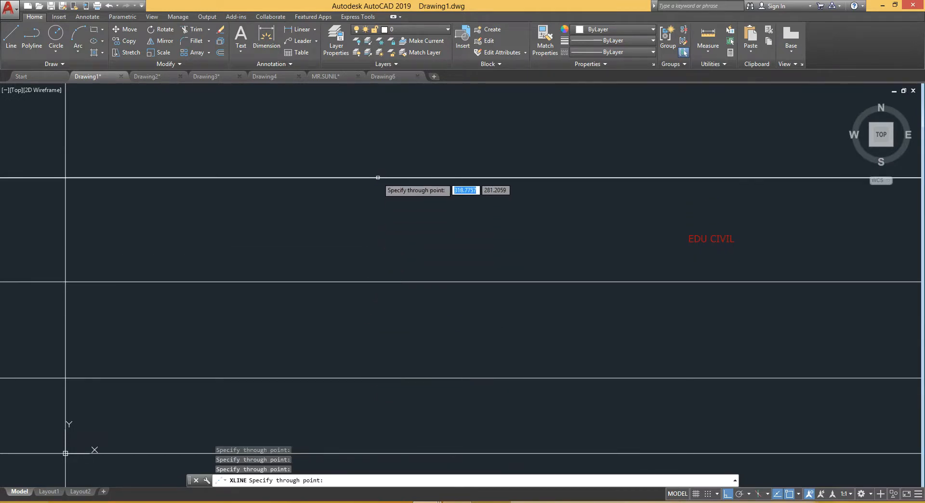
key(Escape)
Draw three vertical construction lines to the right of the Y-axis line, the second at X about 217 and the third at X about 400
text(X)
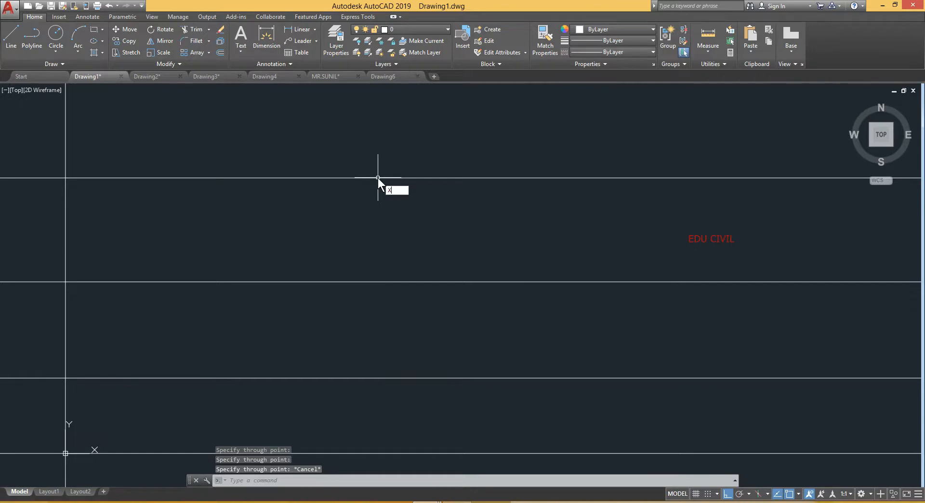
text(L)
key(Return)
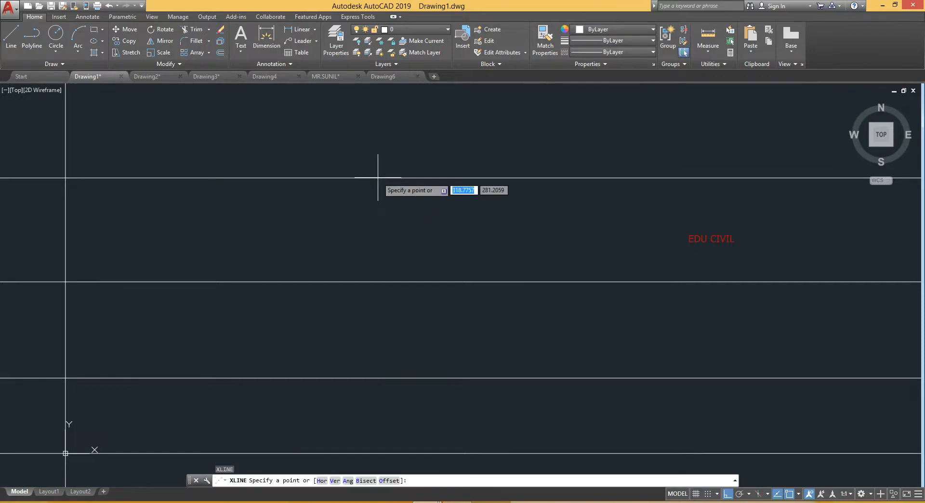
text(v)
key(Return)
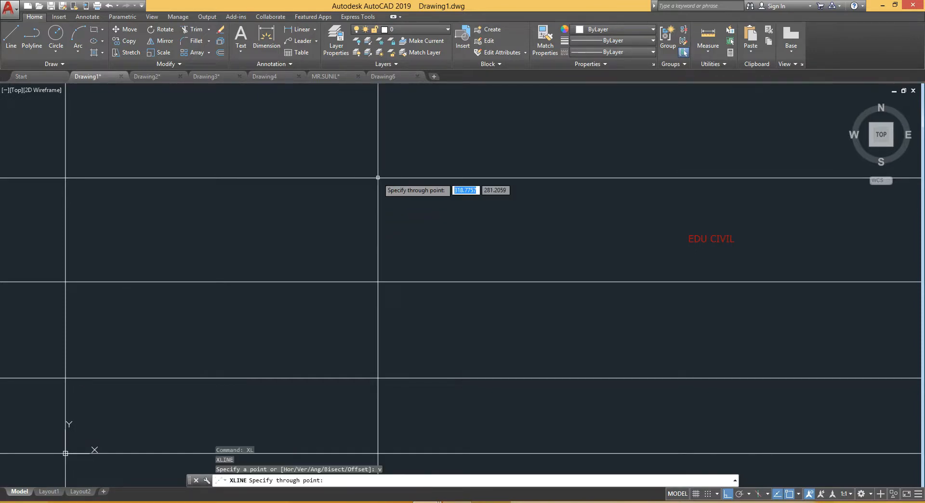
click(162, 226)
click(278, 241)
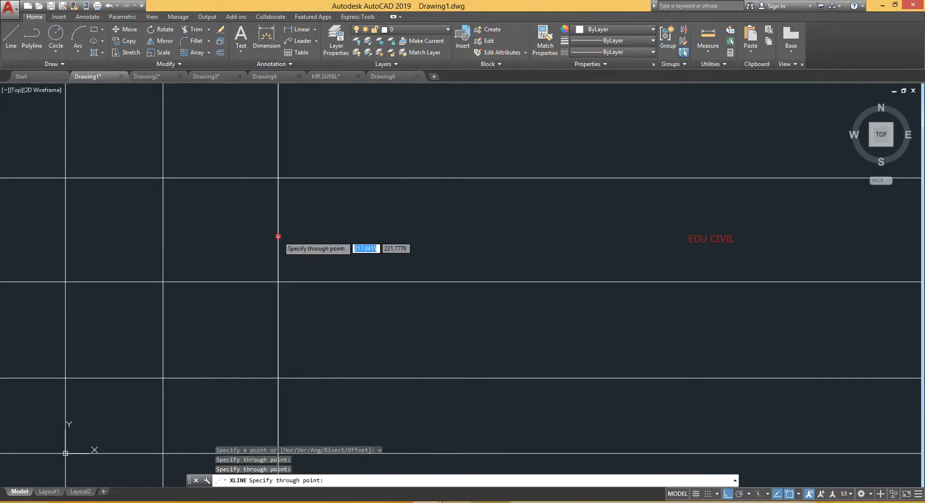
click(458, 243)
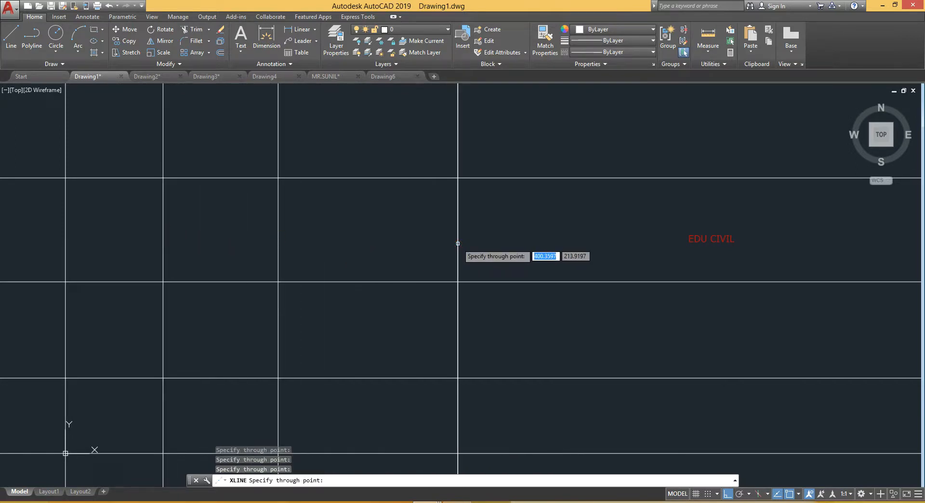
key(Escape)
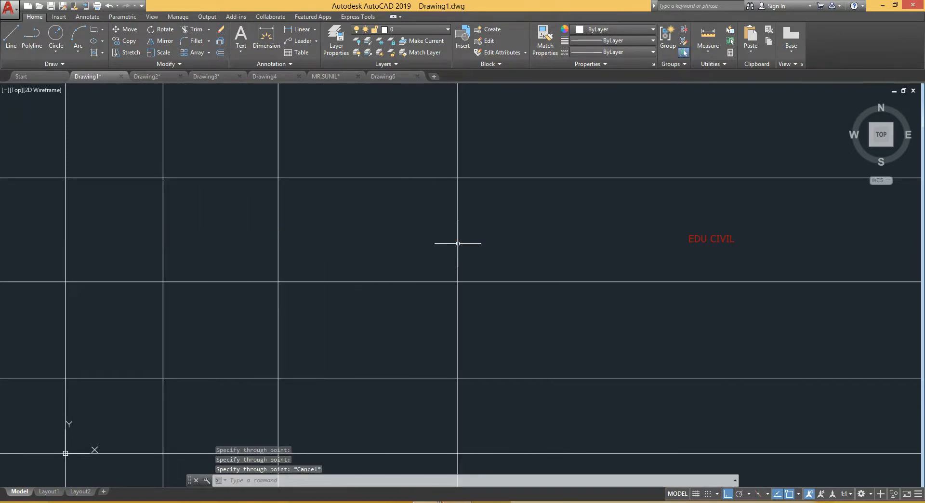
Draw four parallel construction lines at an angle of 30 across the grid, each through a different point
text(xl)
key(Return)
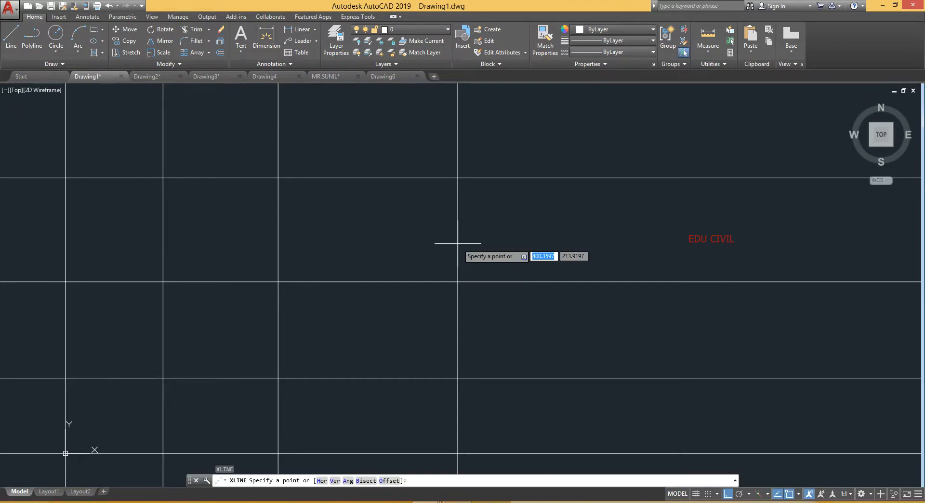
text(a)
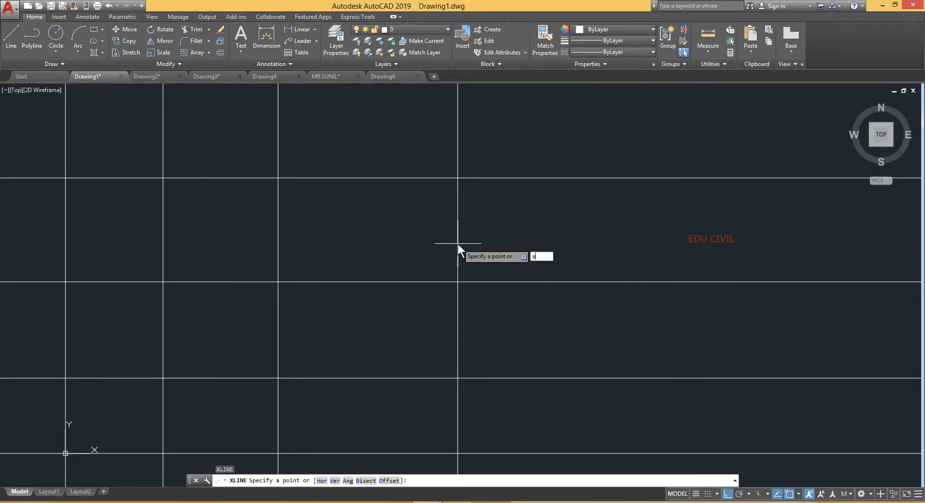
key(Return)
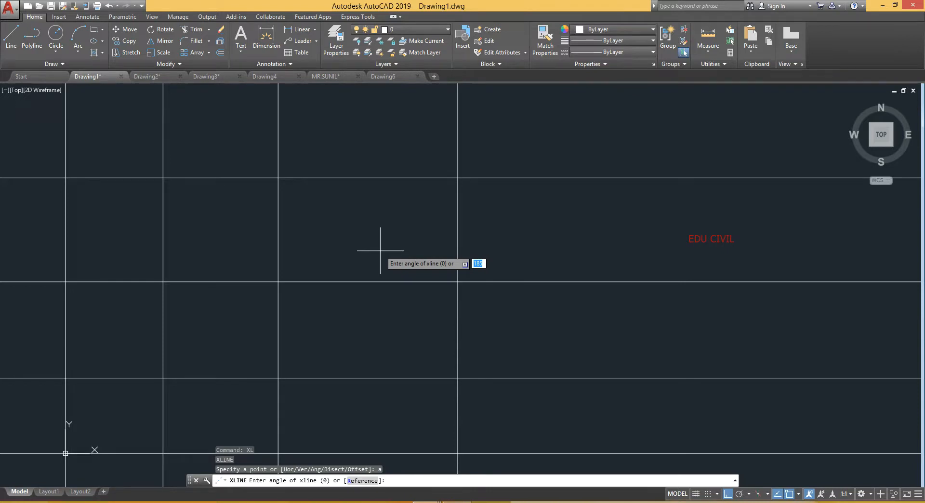
text(30)
key(Return)
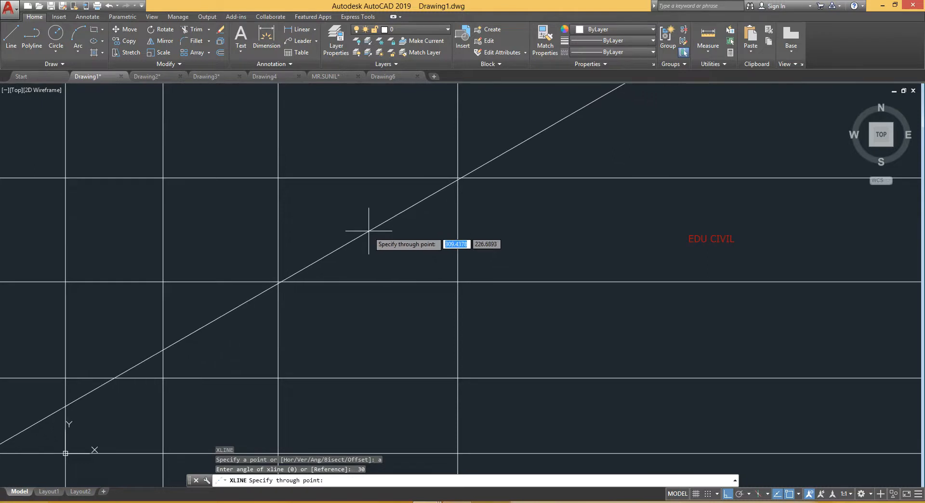
click(371, 228)
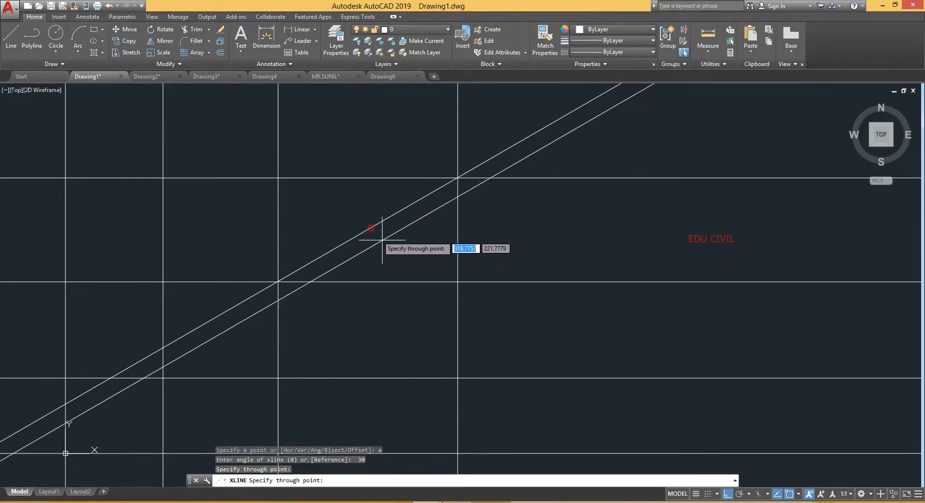
click(437, 325)
click(520, 415)
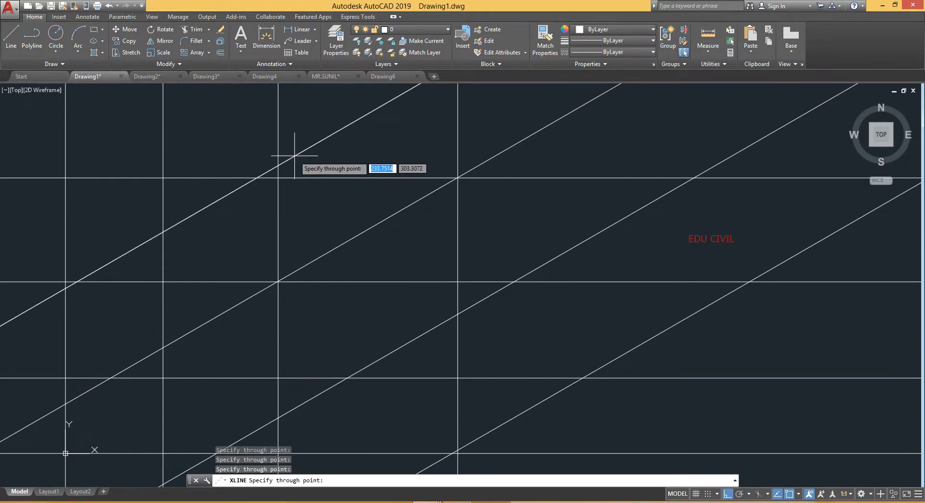
key(Escape)
text(xl)
key(Return)
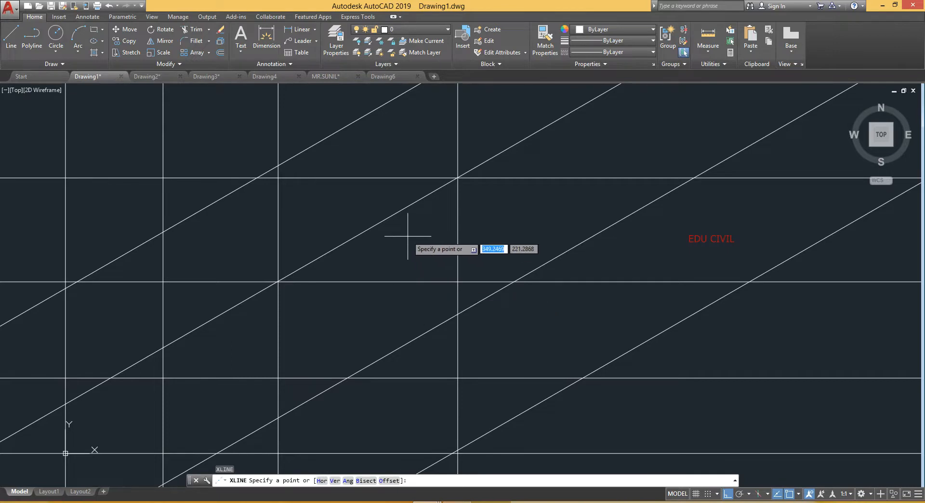
key(Escape)
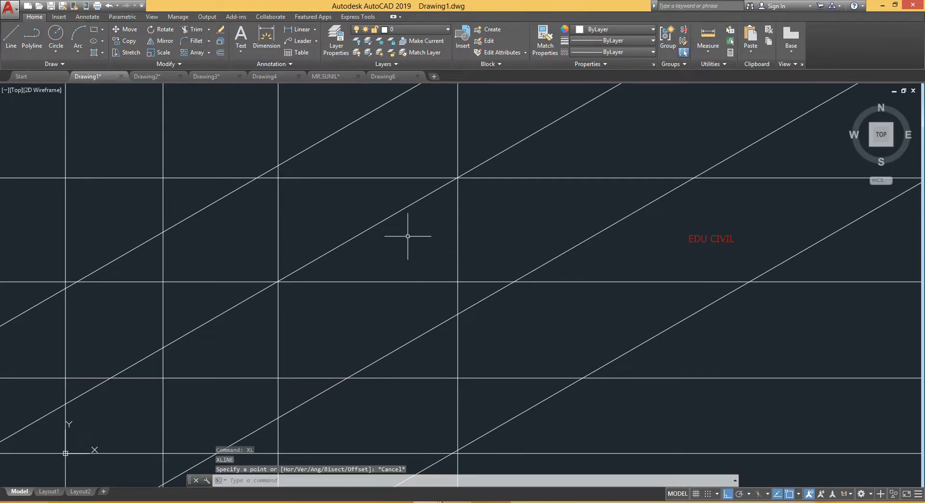
Erase all the horizontal, vertical and angled construction lines from the drawing
key(ctrl+a)
key(Delete)
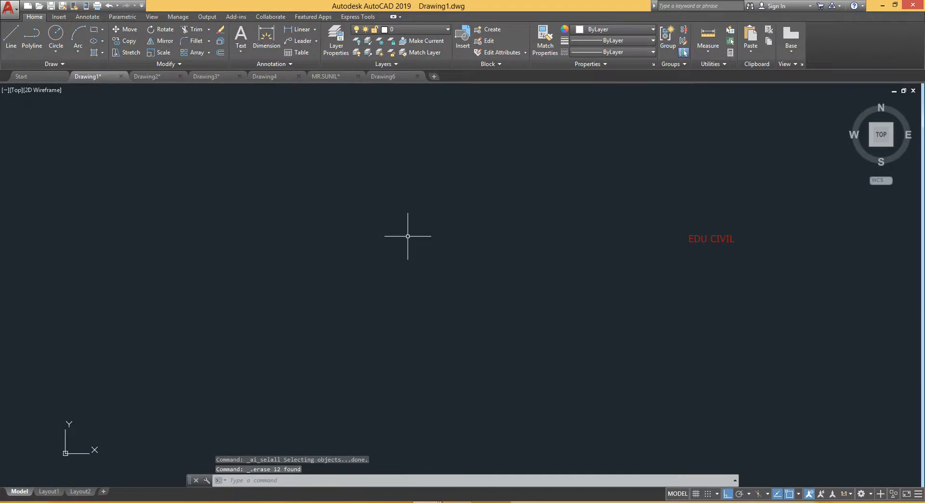
Draw three bisecting construction lines using 25 for the angle vertex point, with Ortho turned off for the last angle end point
text(xl)
key(Return)
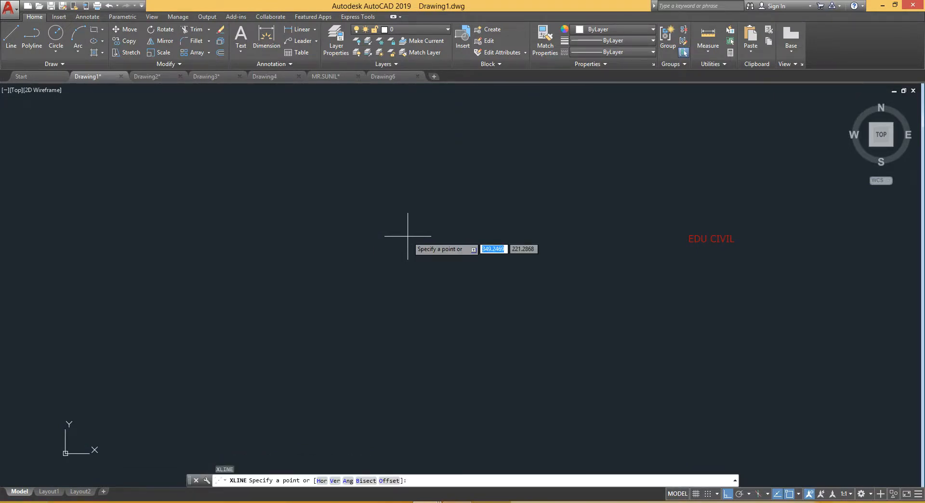
text(b)
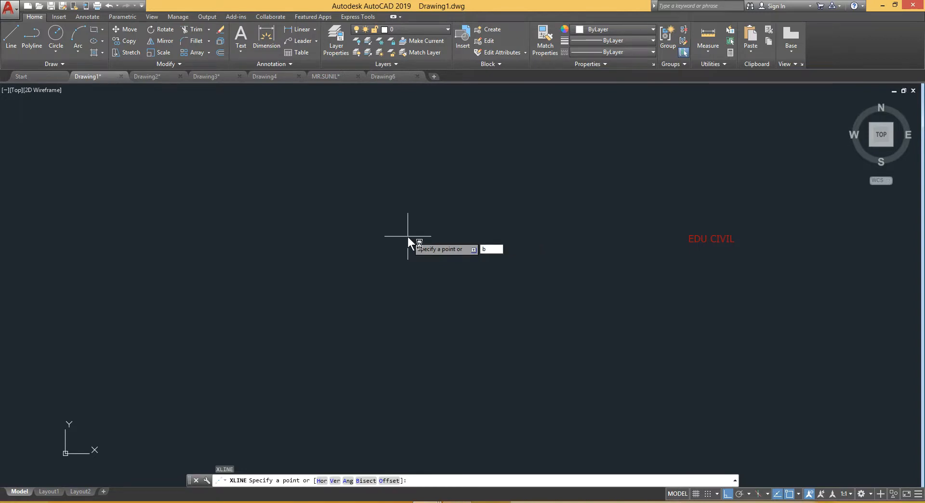
key(Return)
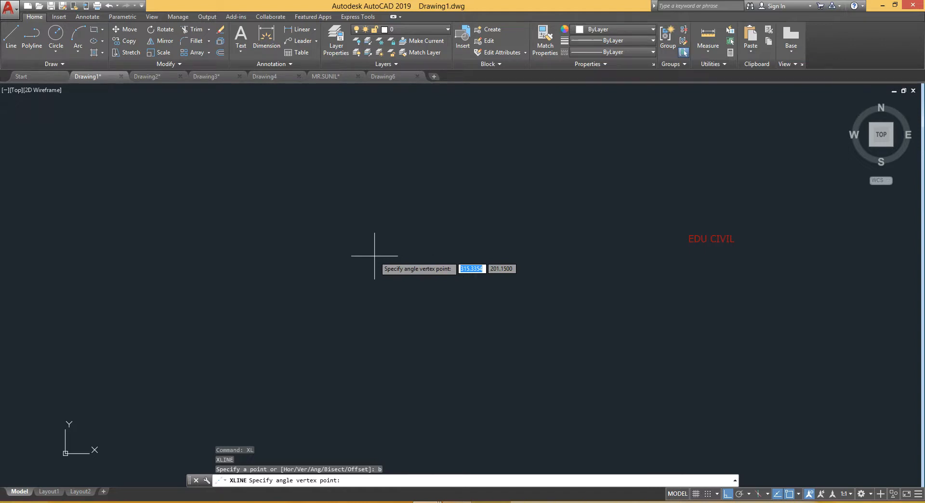
text(25)
key(Return)
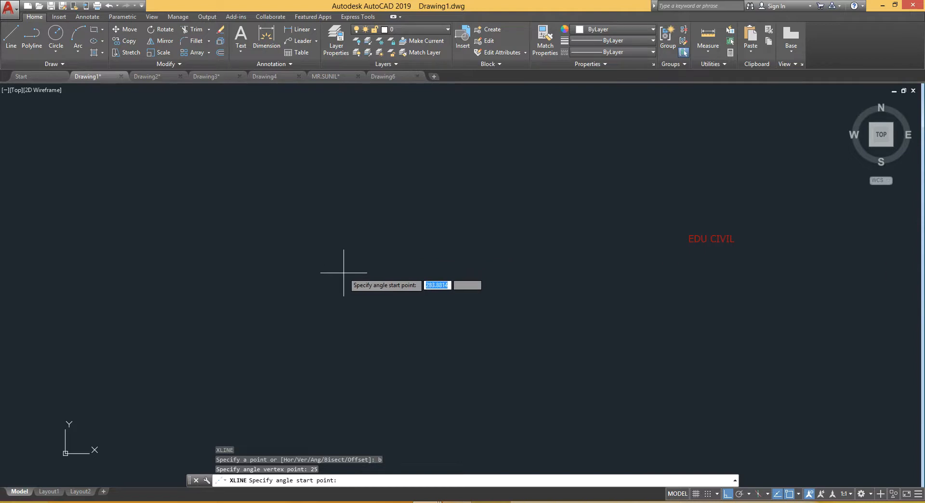
click(316, 311)
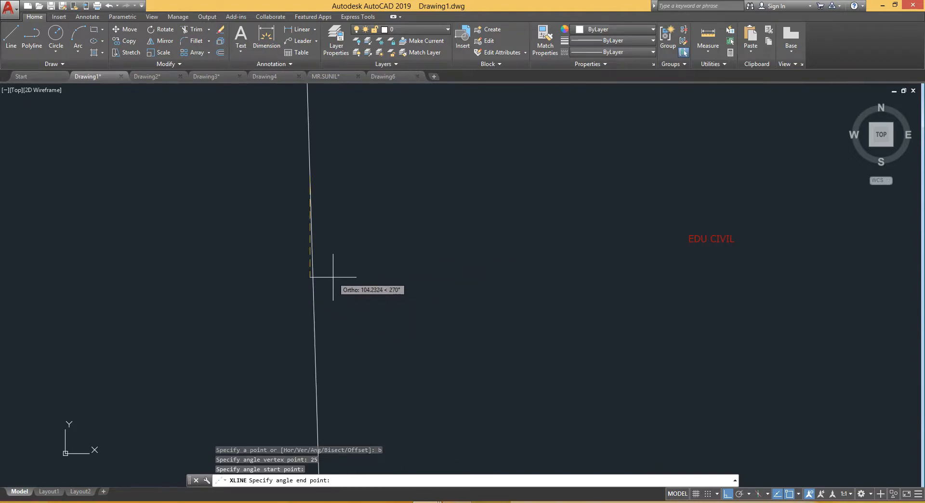
click(310, 321)
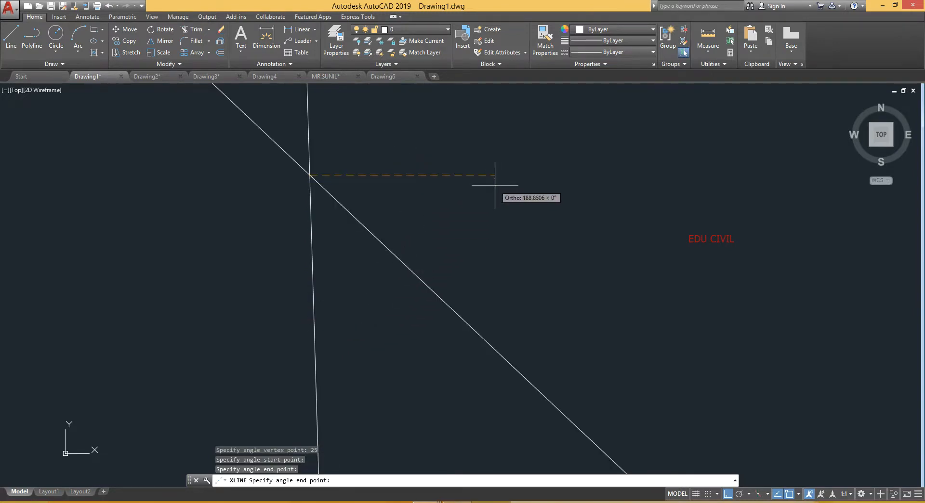
middle_drag(336, 160, 342, 289)
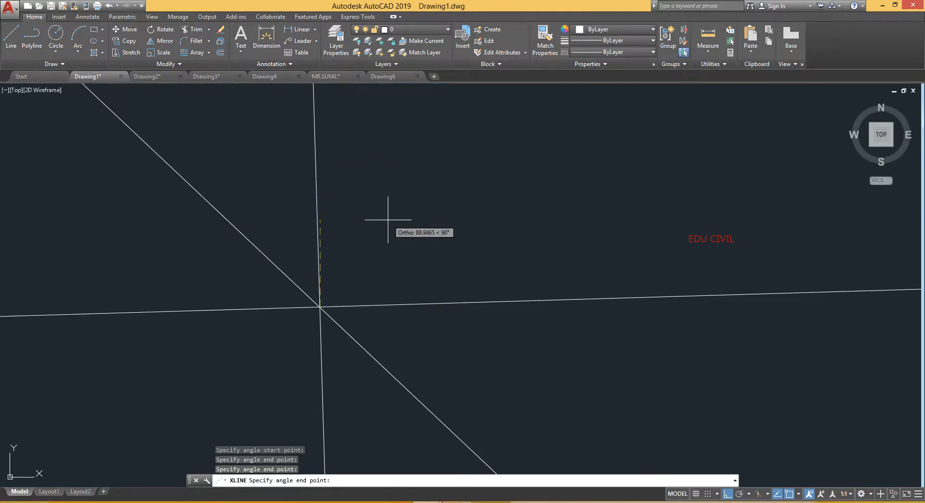
key(F8)
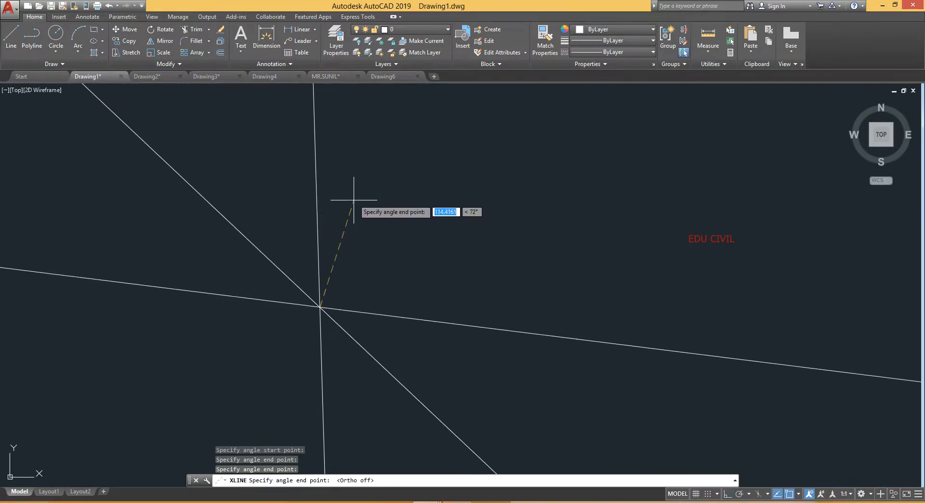
click(329, 148)
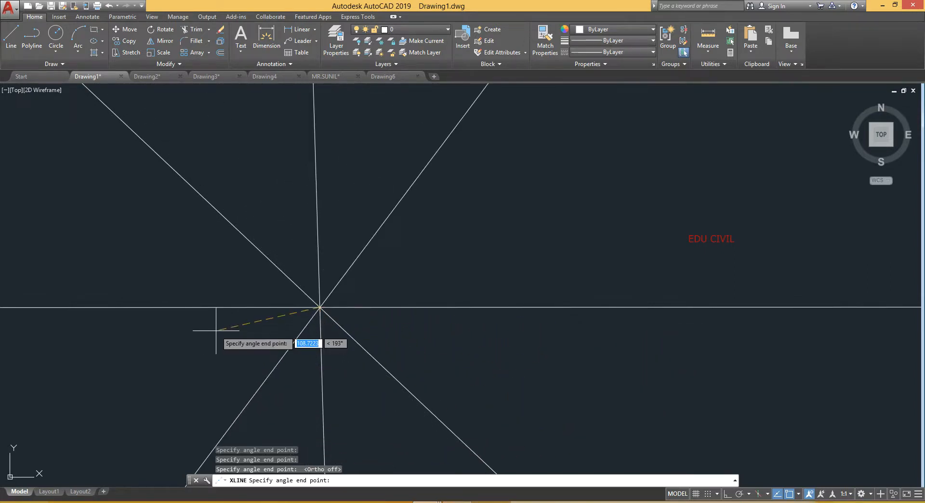
key(Escape)
Erase all the bisecting construction lines from the drawing
key(ctrl+a)
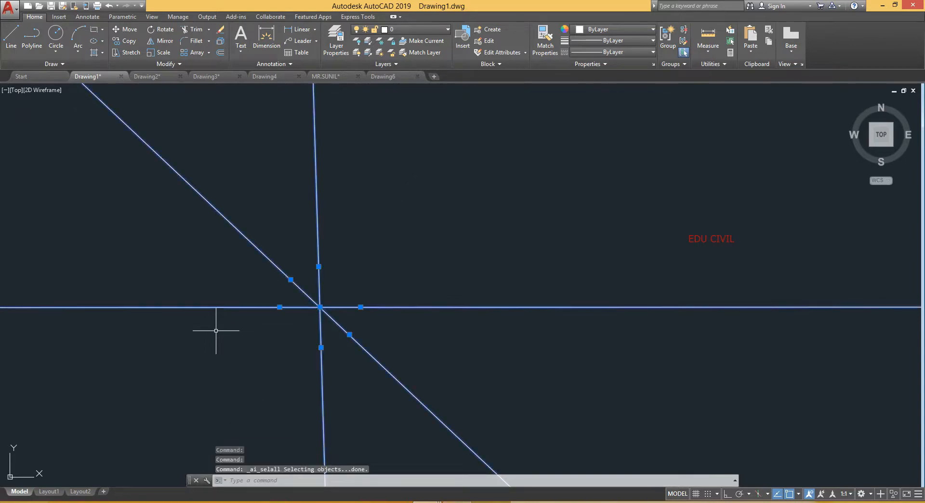
key(Delete)
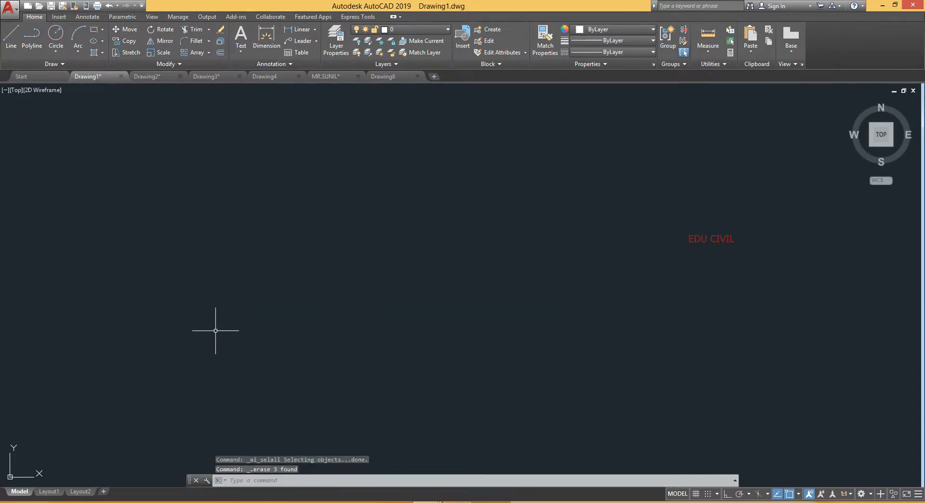
key(Escape)
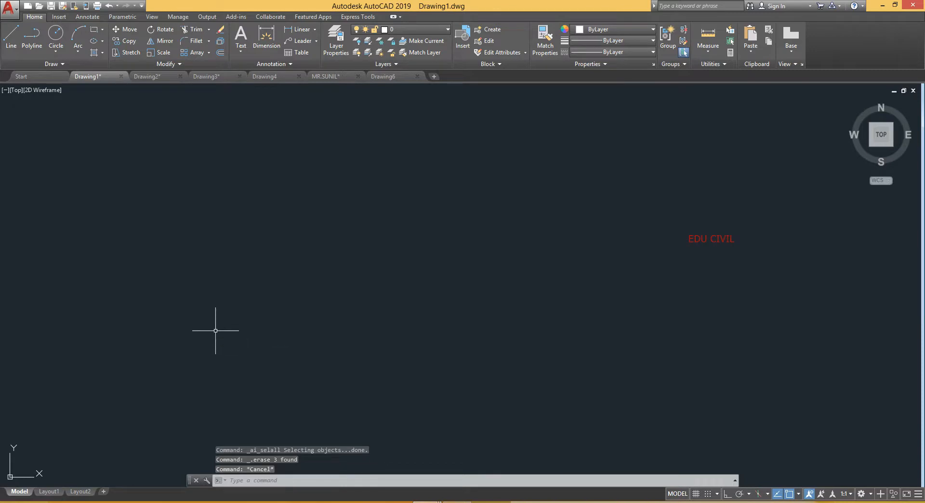
Draw a single vertical line segment in the left half of the empty drawing area
text(l)
key(Return)
click(241, 220)
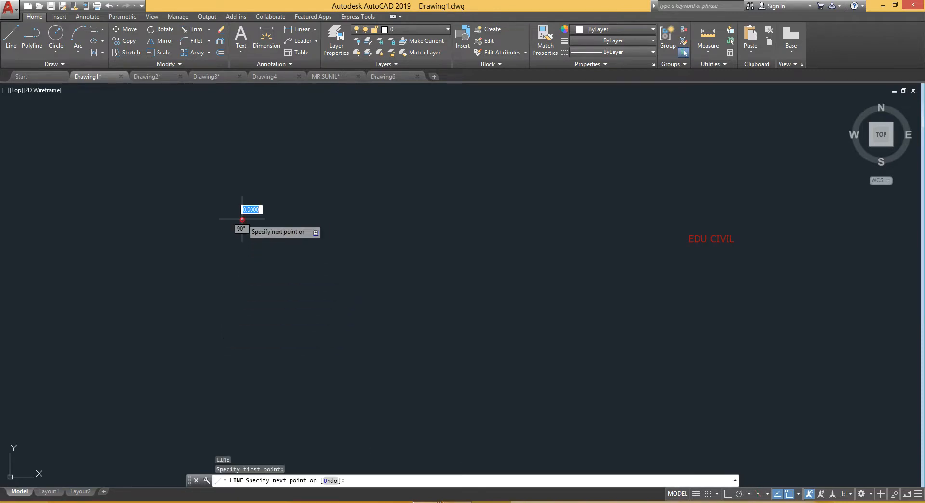
click(241, 347)
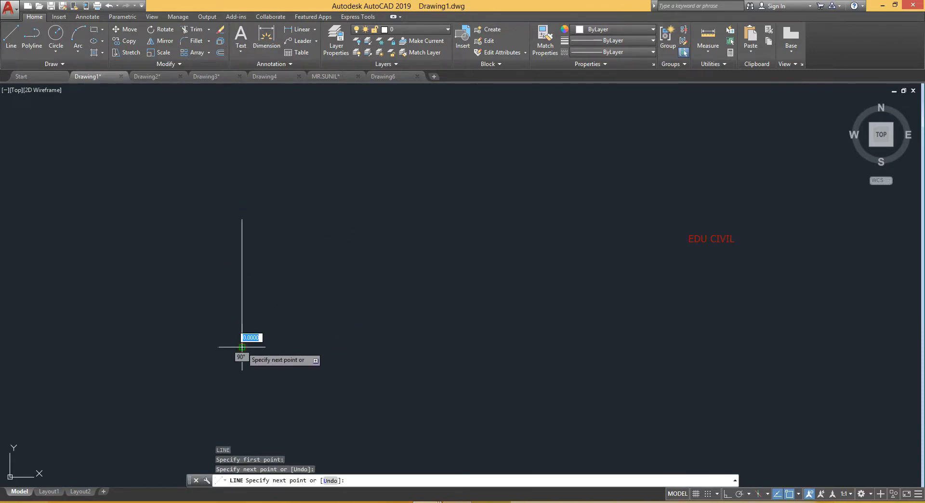
key(Escape)
Create a construction line offset 10 units to the right of the vertical line segment with the XLINE Offset option
text(xl)
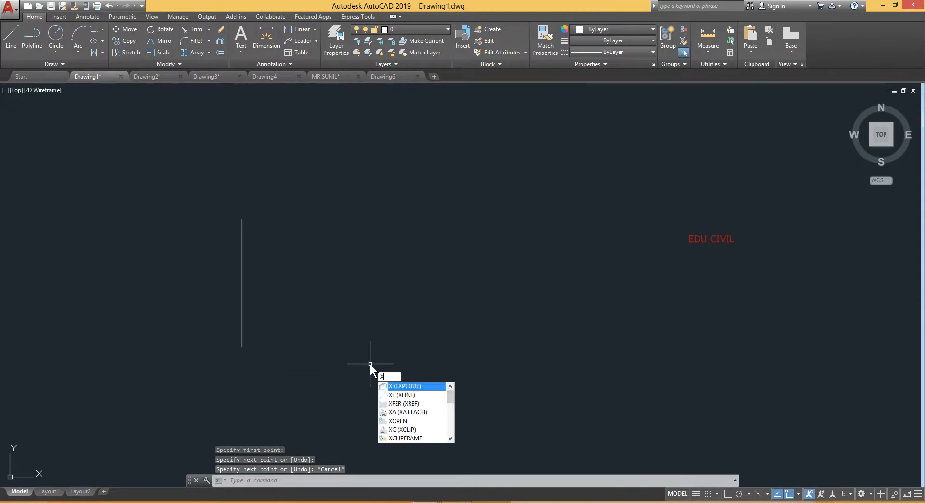
key(Return)
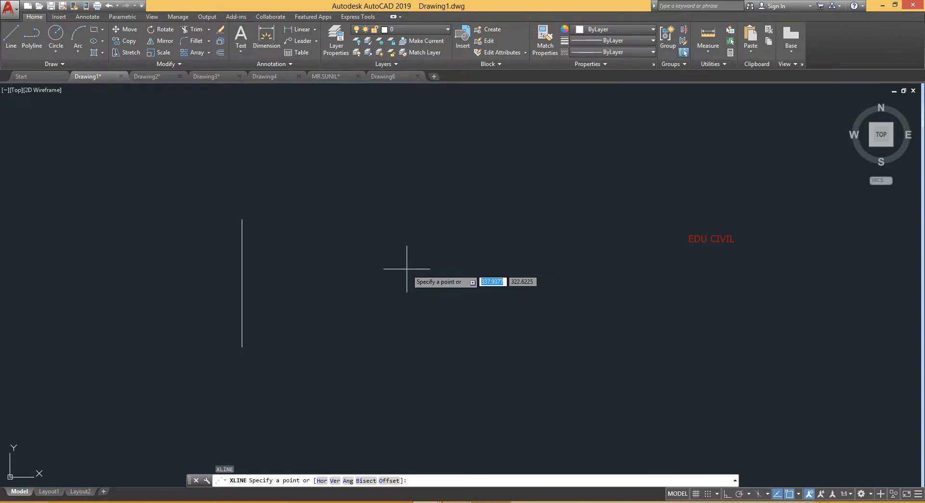
text(o)
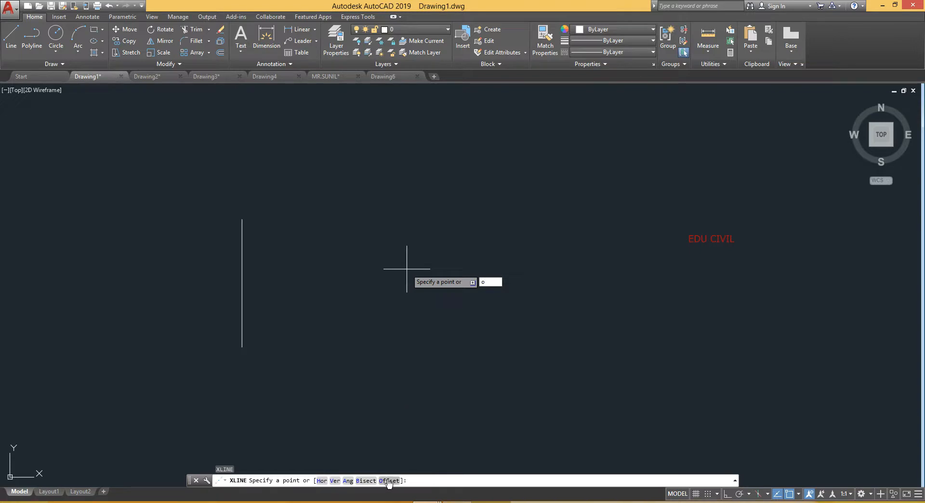
key(Return)
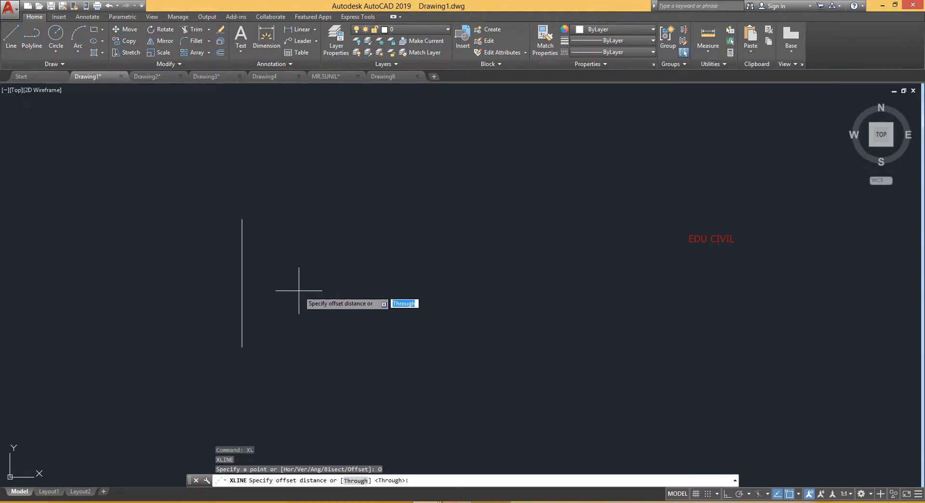
text(10)
key(Return)
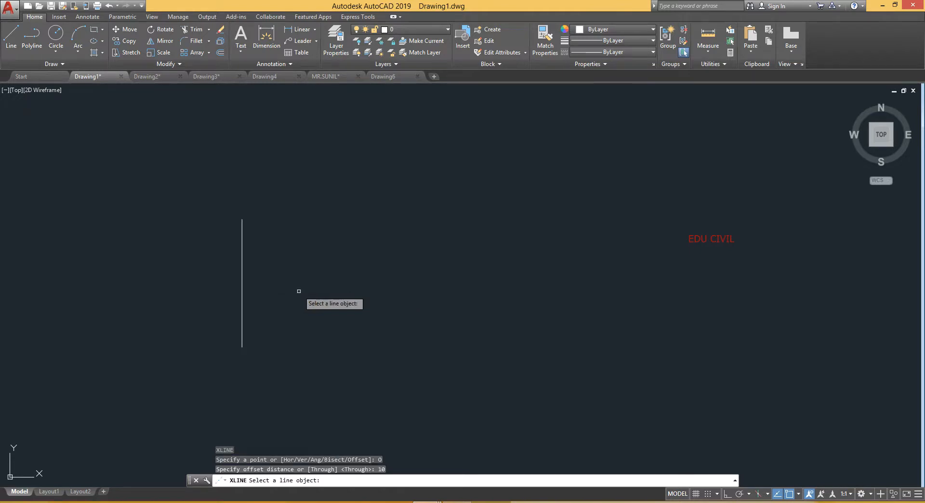
click(242, 293)
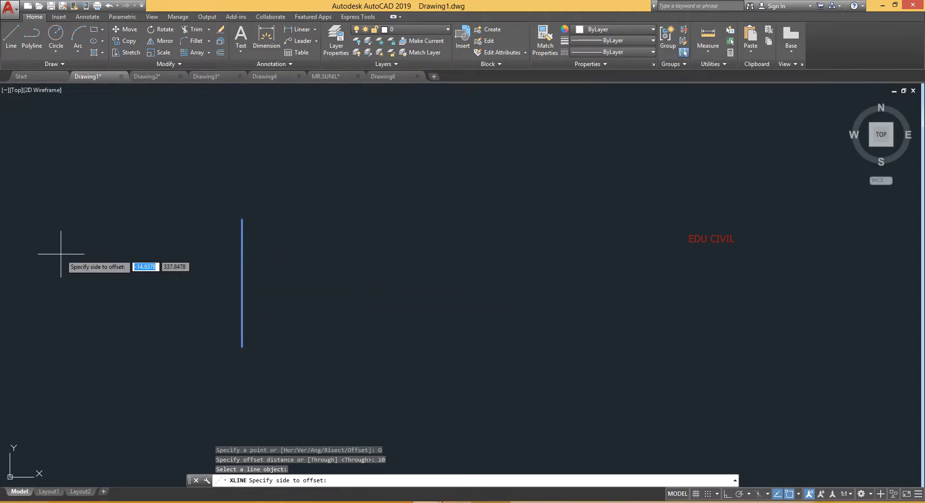
click(345, 253)
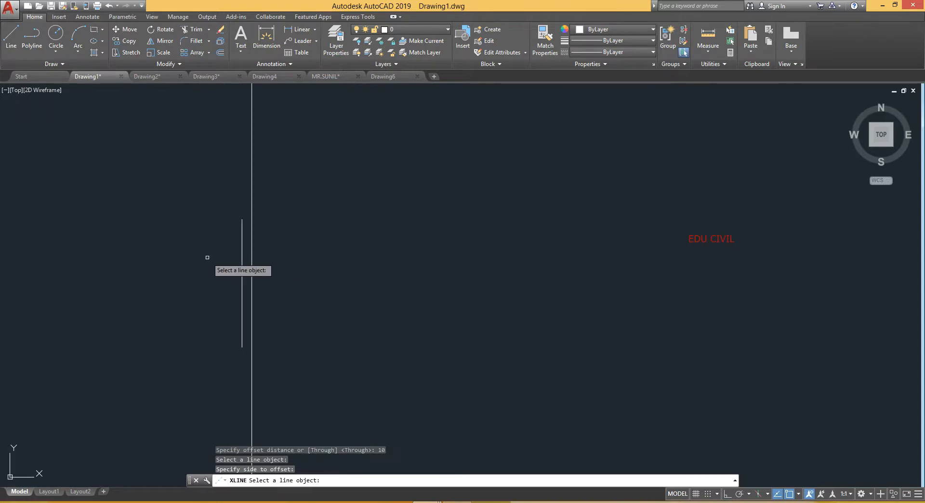
Add three more construction lines to the right, each offset 10 units from the previous construction line
scroll(244, 269, up, 2)
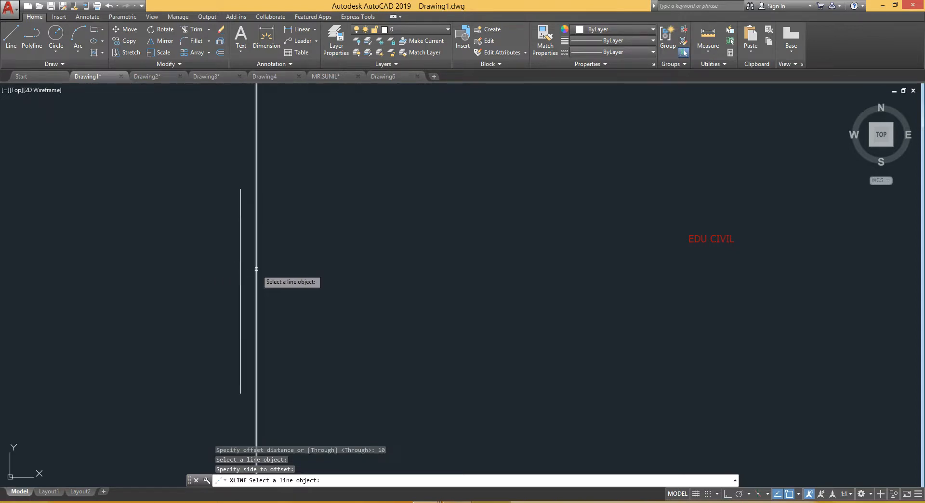
click(256, 269)
click(303, 265)
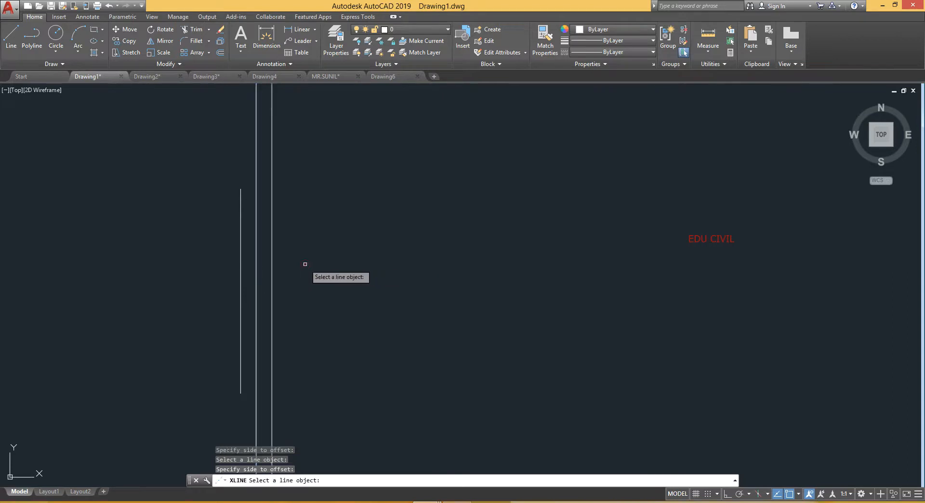
click(272, 282)
click(297, 281)
click(288, 285)
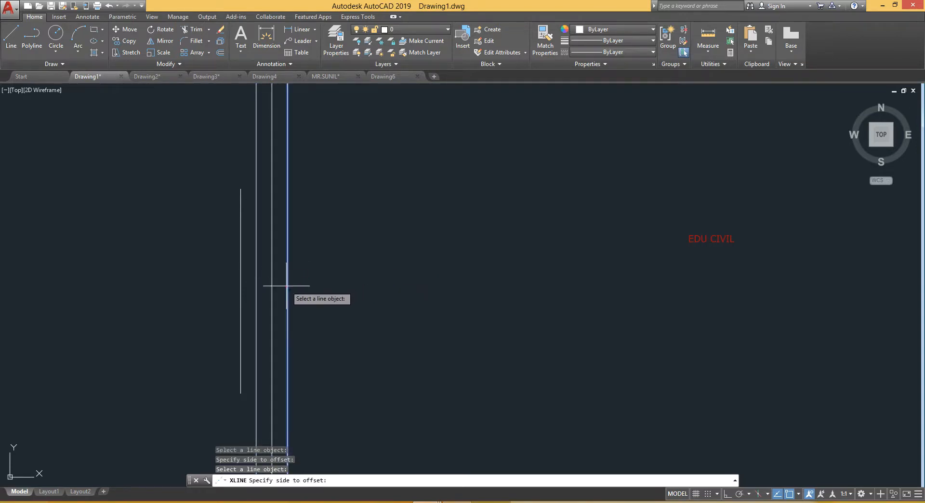
click(306, 285)
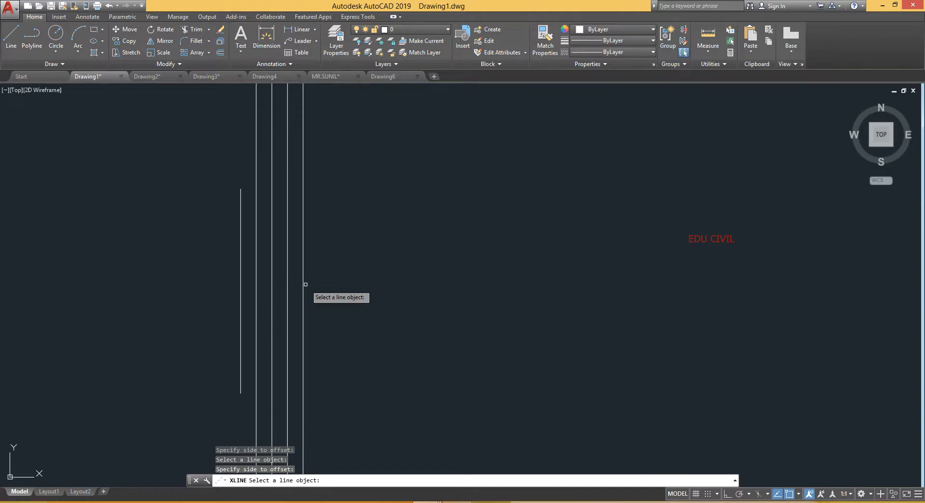
Add two construction lines to the left of the vertical line segment, successively offset 10 units, and end the command
click(240, 277)
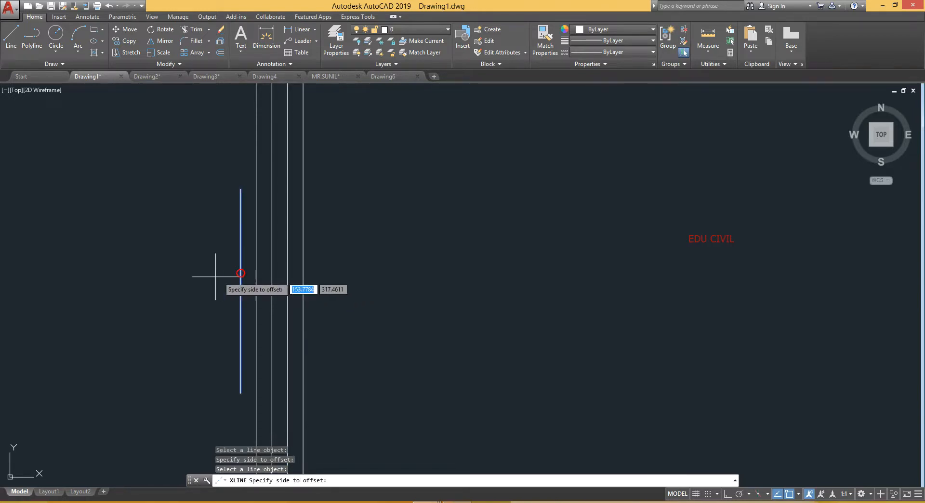
click(215, 277)
click(220, 267)
click(224, 264)
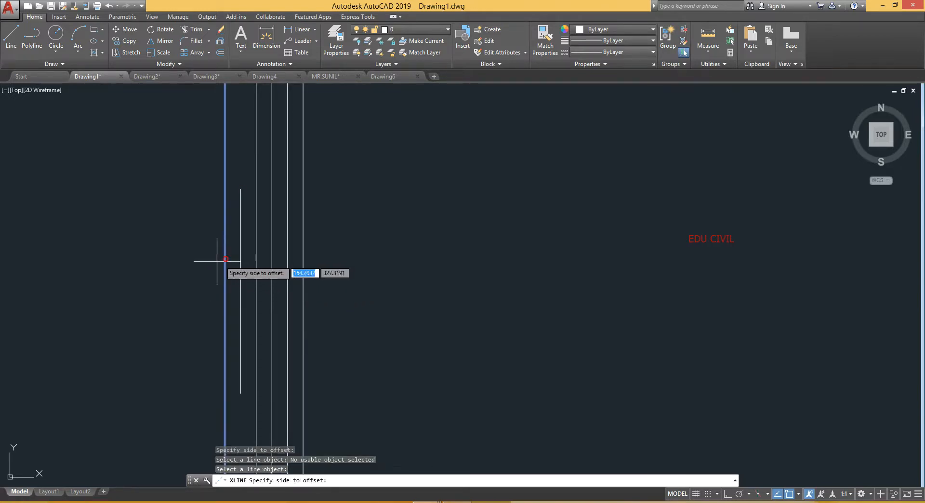
click(207, 261)
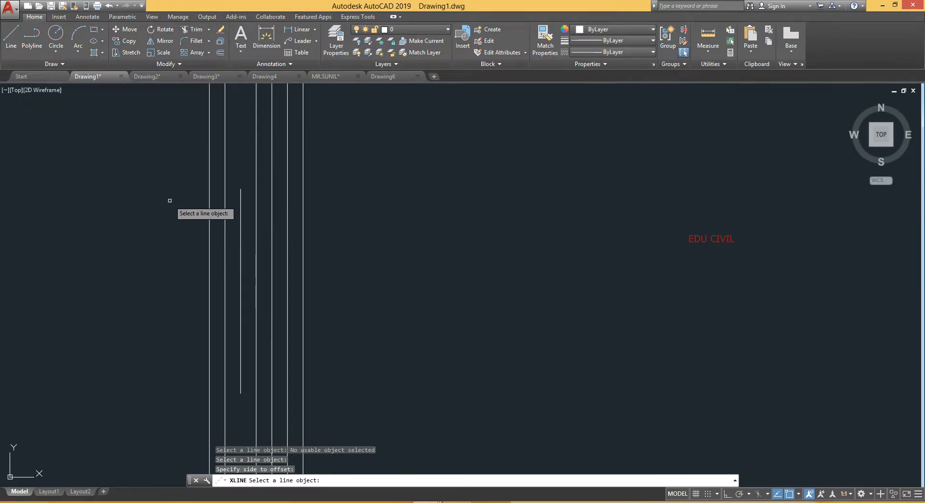
key(Escape)
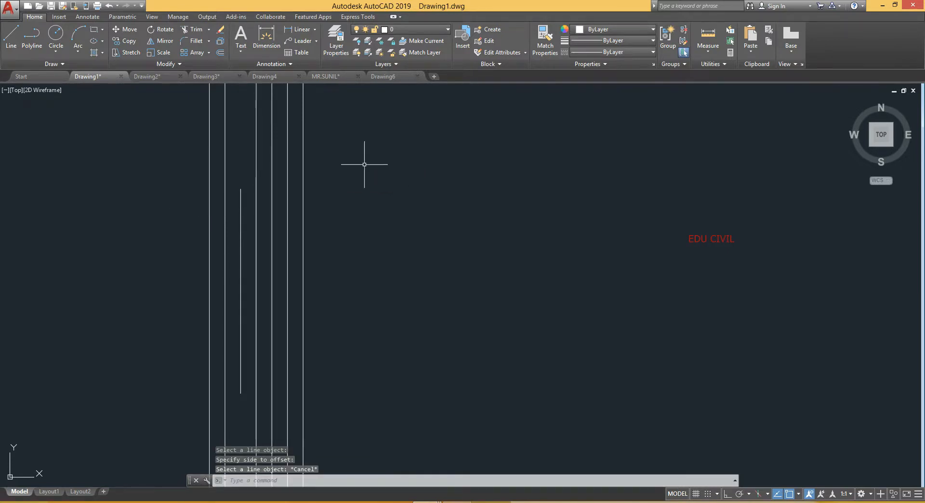
text(xl)
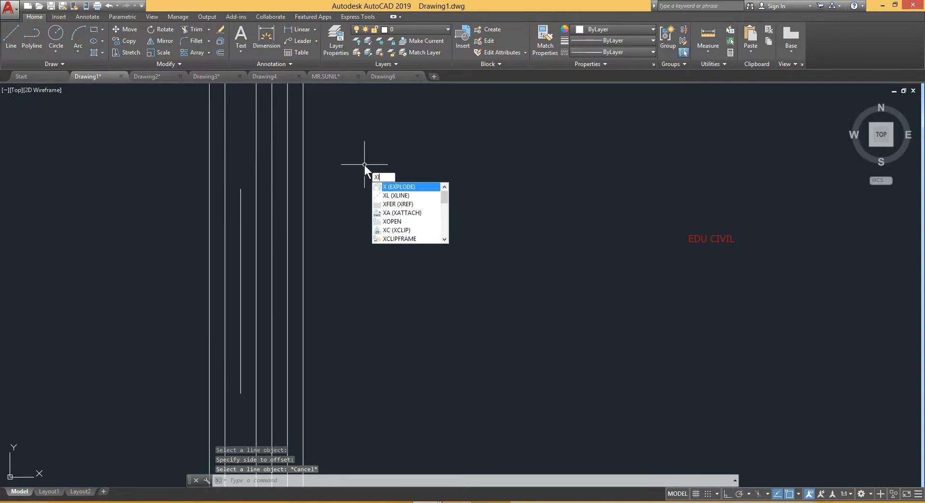
key(Return)
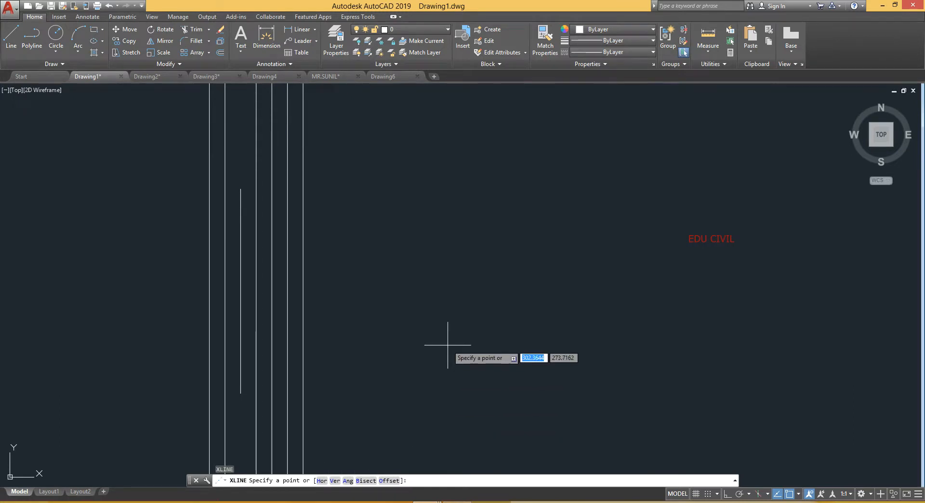
key(Escape)
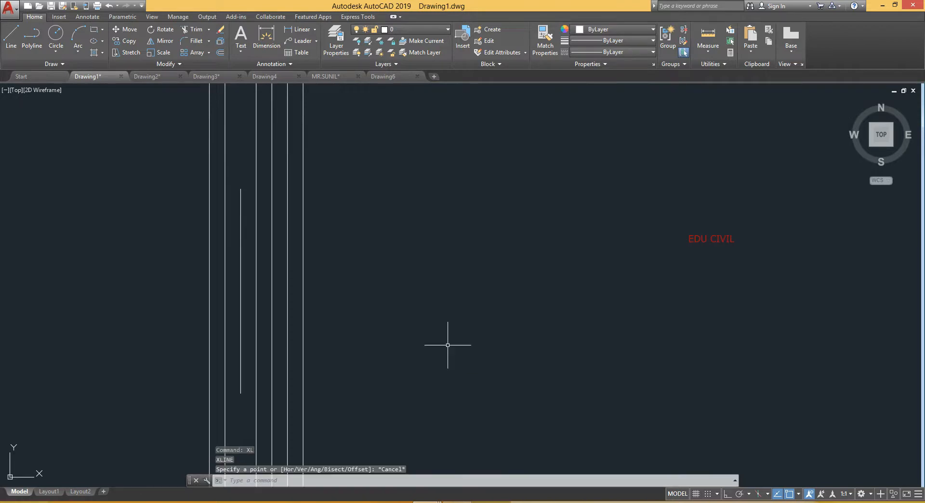
Erase the vertical line segment and all the offset construction lines from the drawing
key(ctrl+a)
key(Delete)
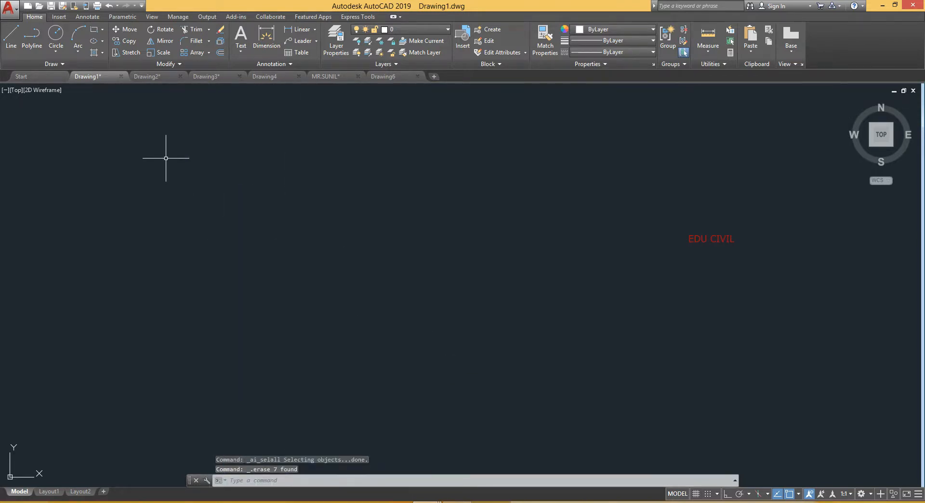
click(65, 64)
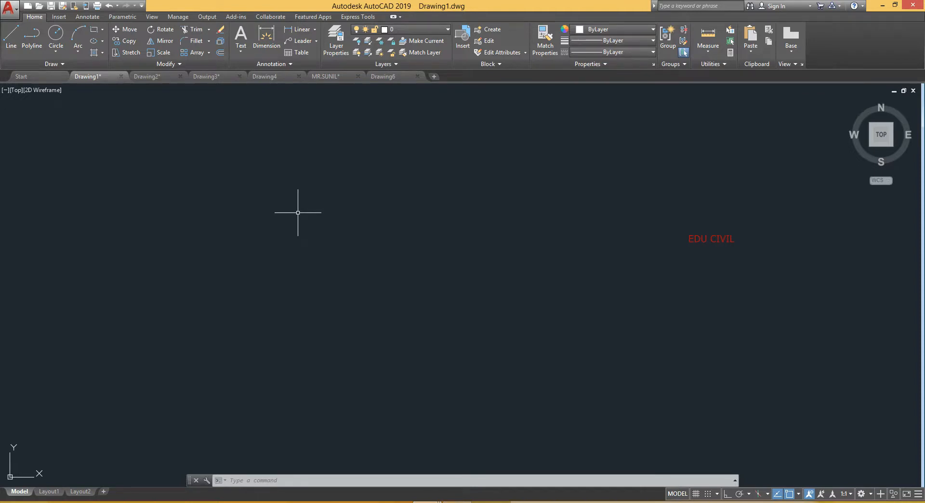
Switch to Drawing2 and place a point at the midpoint of the upper arc using the Midpoint snap
click(157, 77)
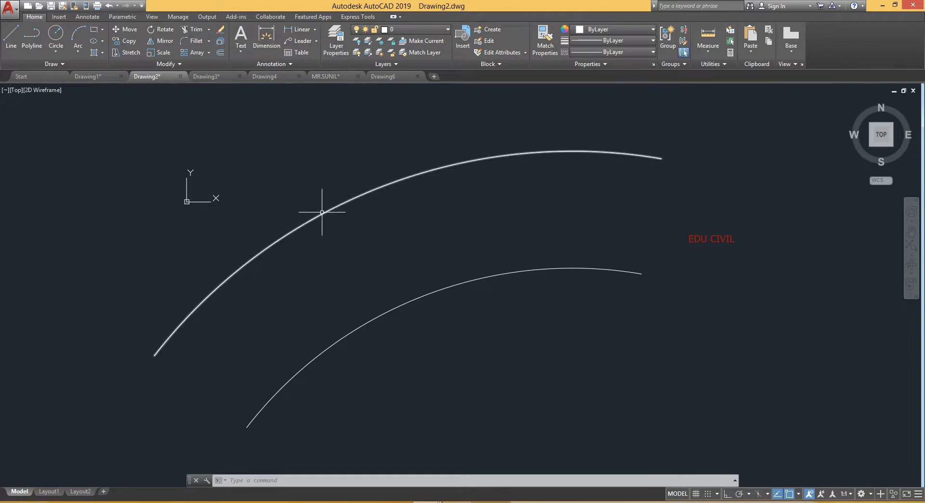
mouse_move(307, 221)
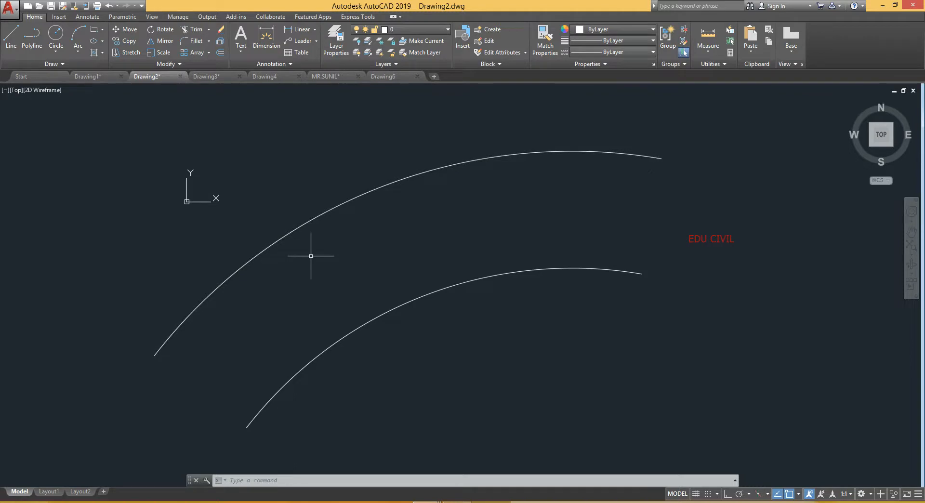
click(64, 65)
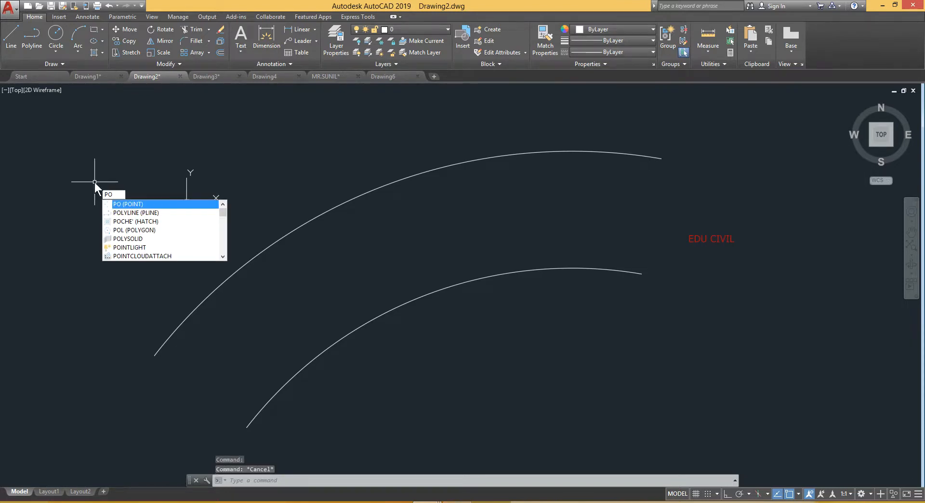
key(Return)
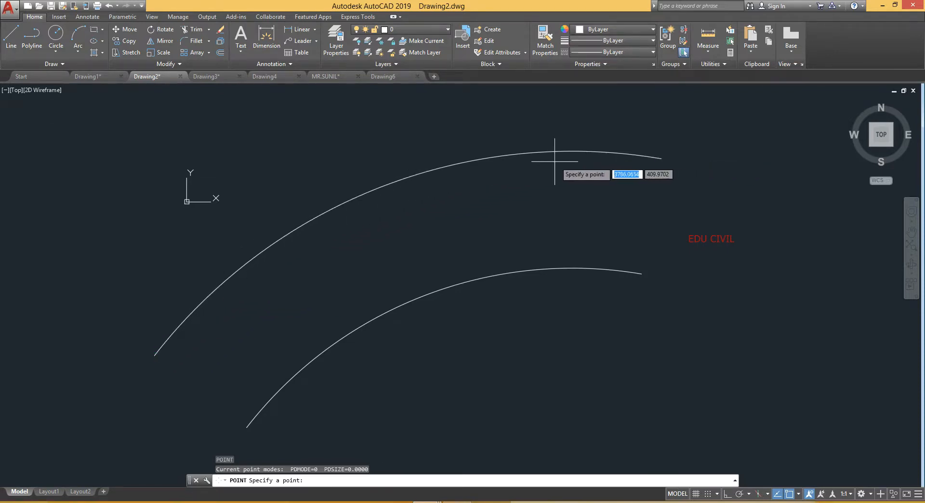
key(F8)
shift+right_click(342, 204)
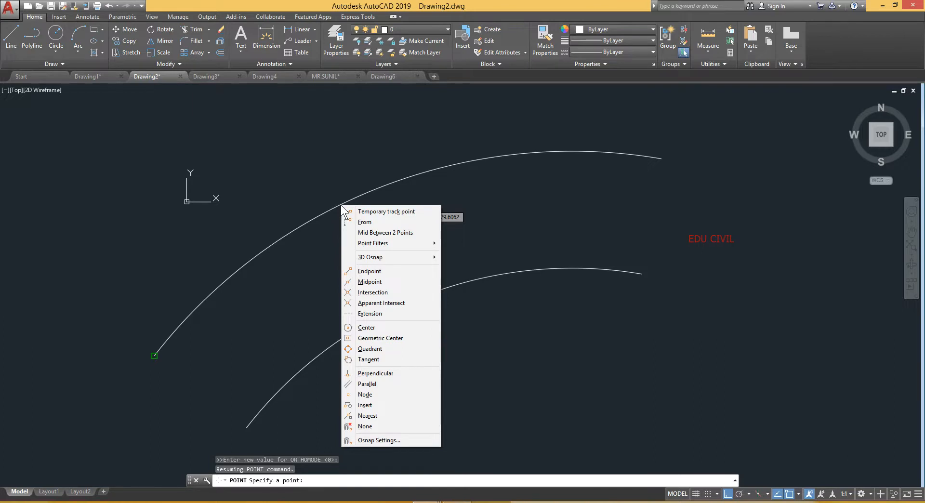
click(354, 281)
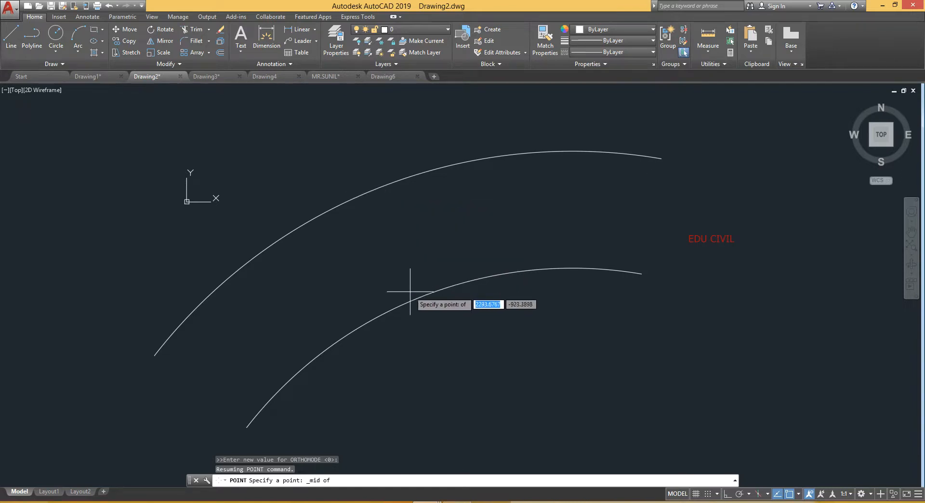
click(381, 189)
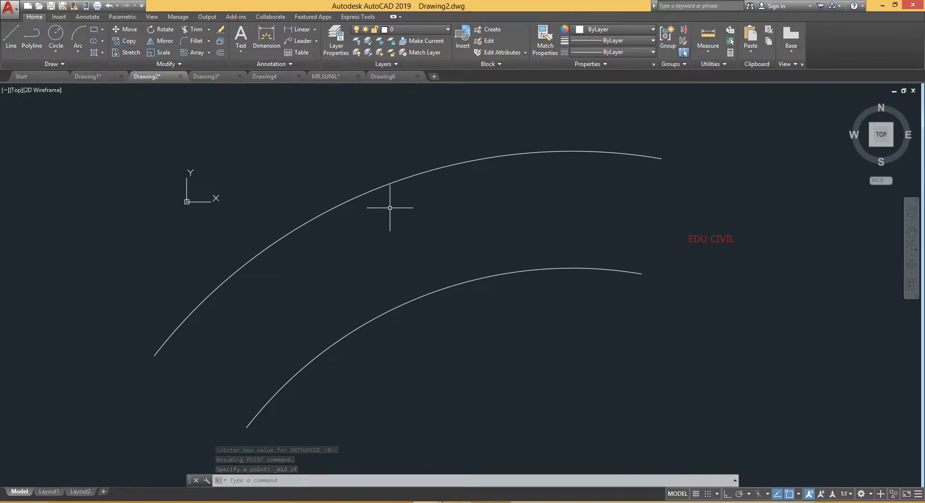
Erase the upper arc to examine the point placed at its midpoint, and undo the erasure
click(437, 160)
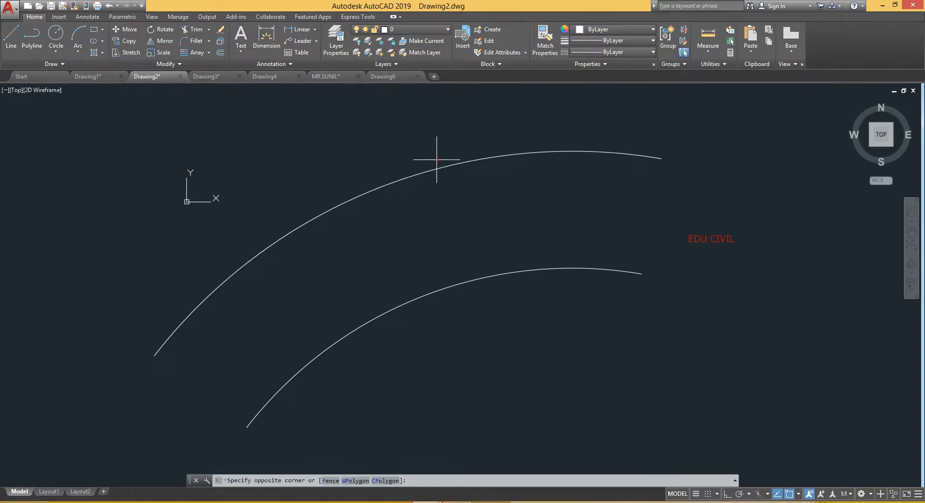
click(418, 206)
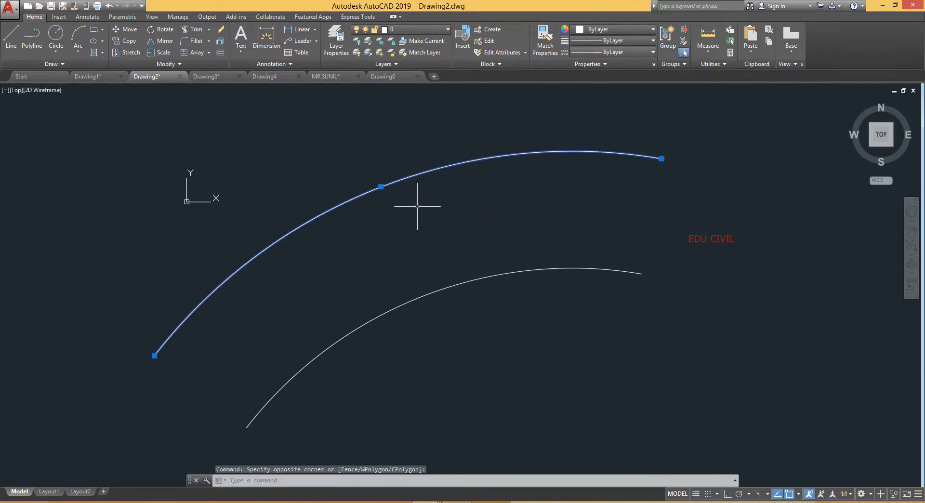
key(Delete)
scroll(373, 192, up, 6)
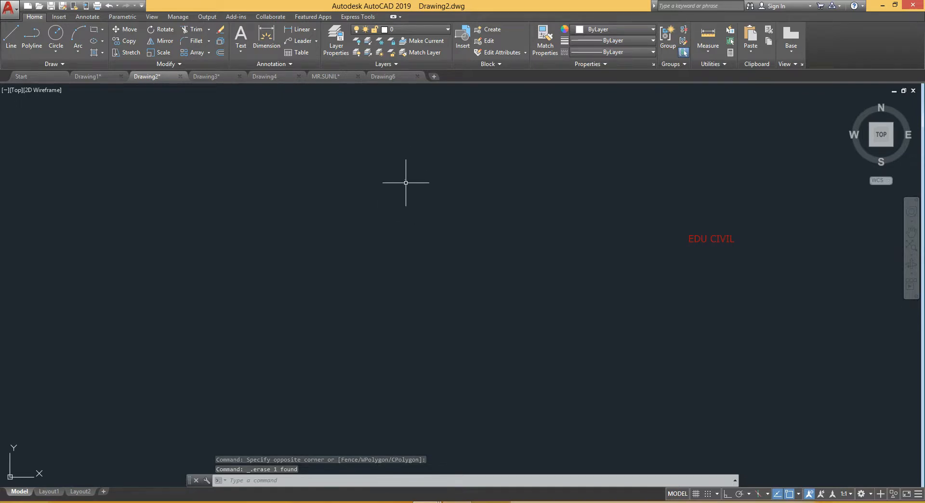
scroll(409, 189, down, 3)
scroll(430, 211, down, 2)
middle_drag(429, 212, 399, 224)
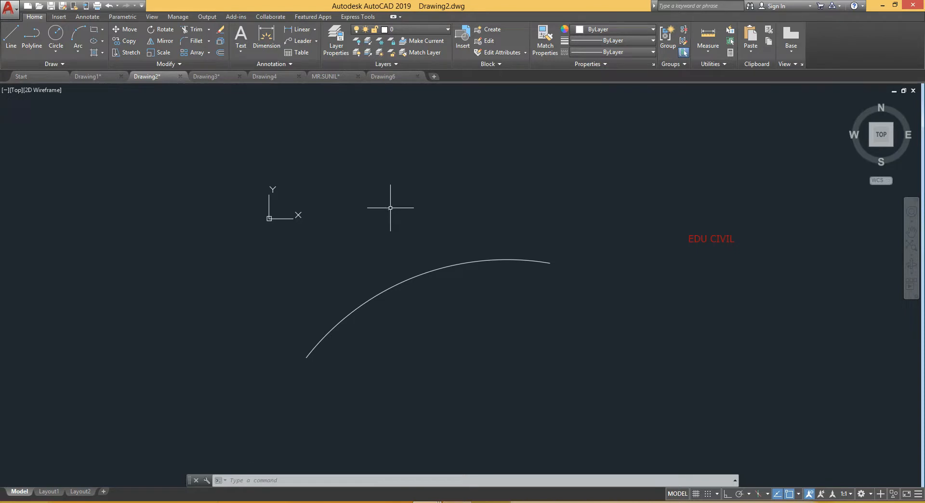
scroll(392, 212, up, 2)
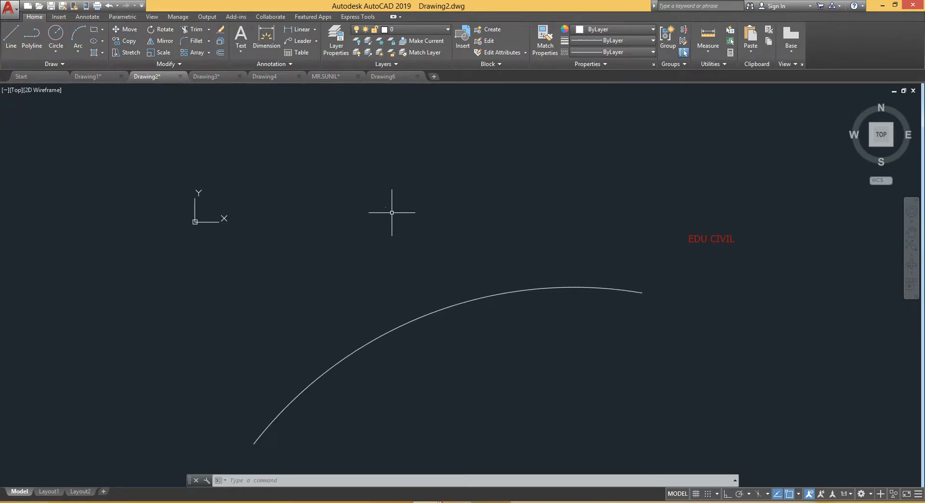
key(ctrl+z)
key(ctrl+z)
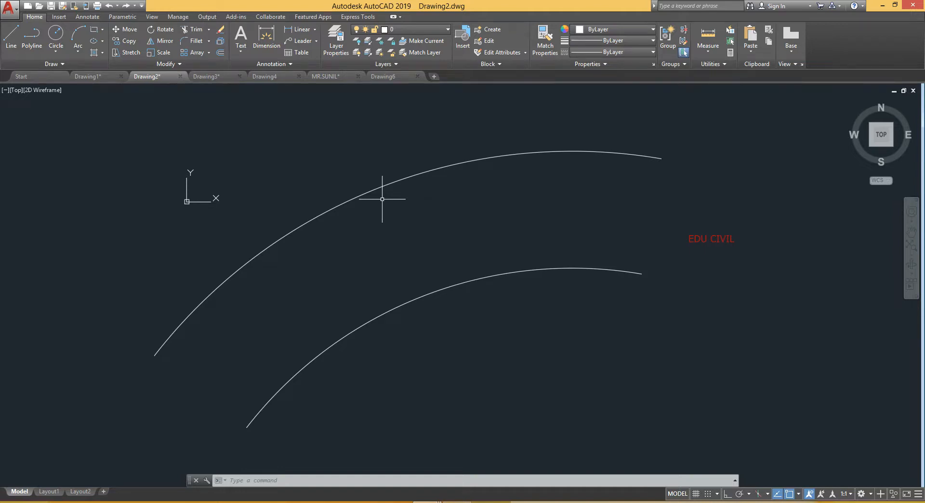
text(py)
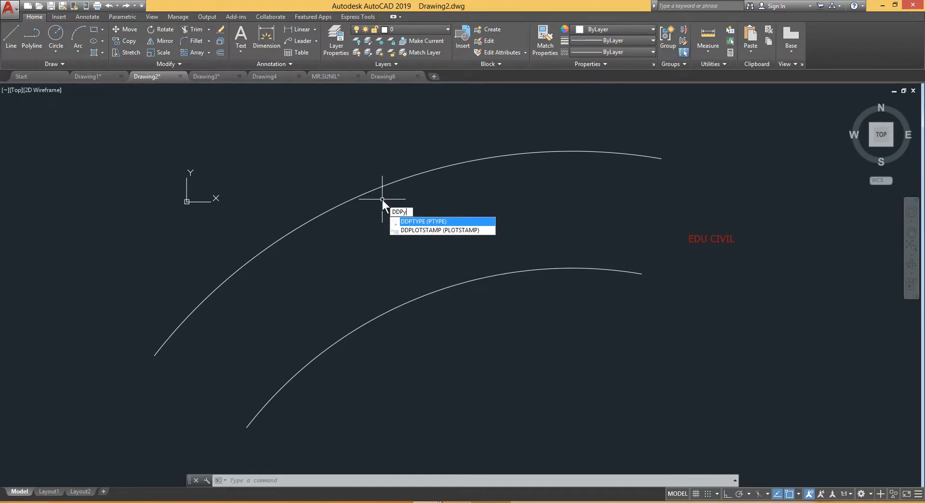
key(BackSpace)
text(typ)
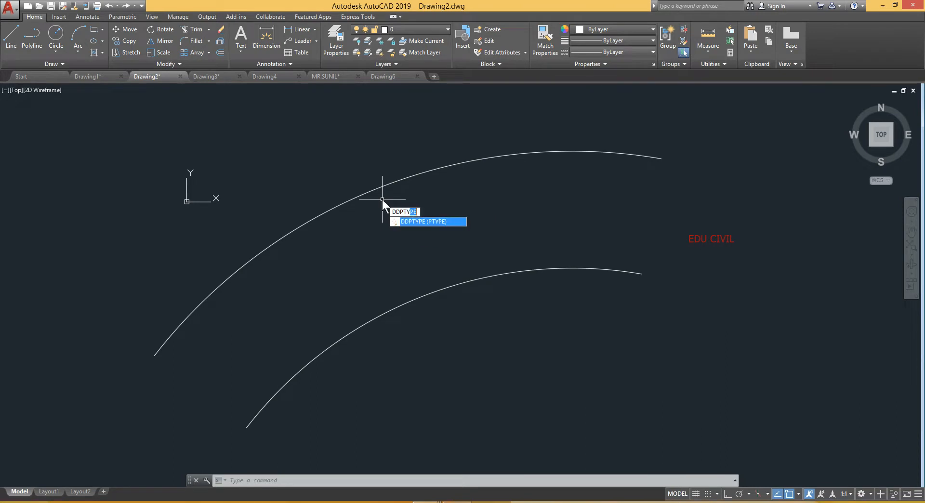
text(e)
key(Escape)
Change the point style to the plus-shaped marker with the PTYPE command
text(p)
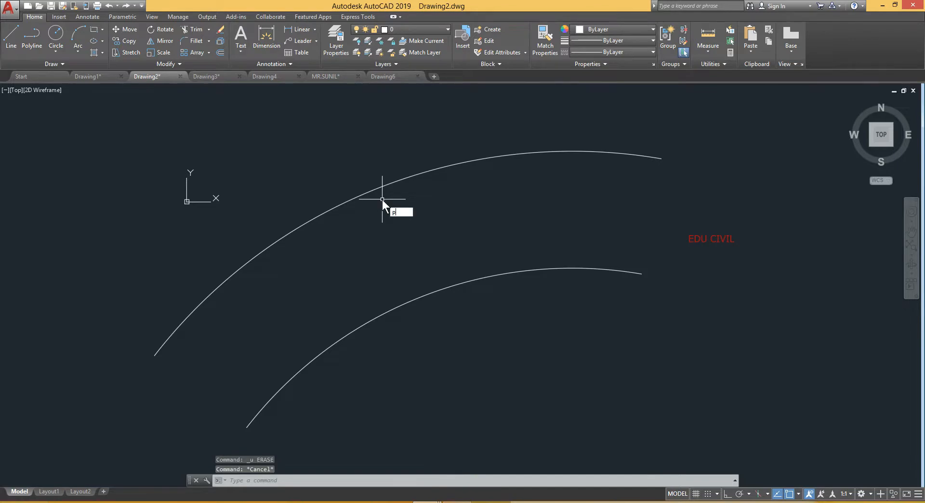
text(type)
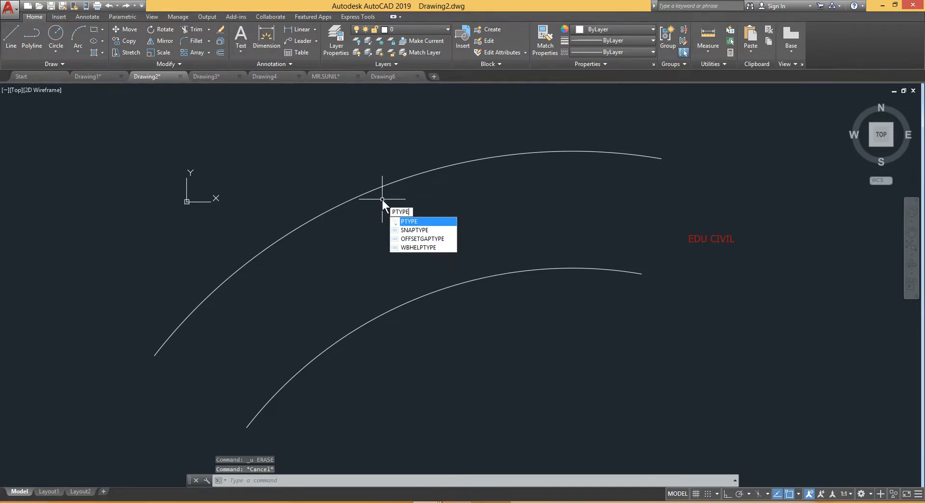
key(Return)
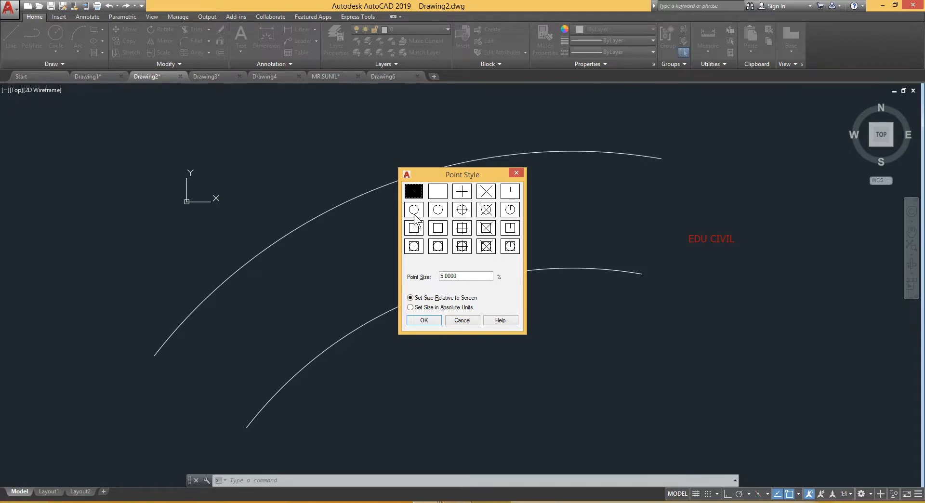
click(462, 191)
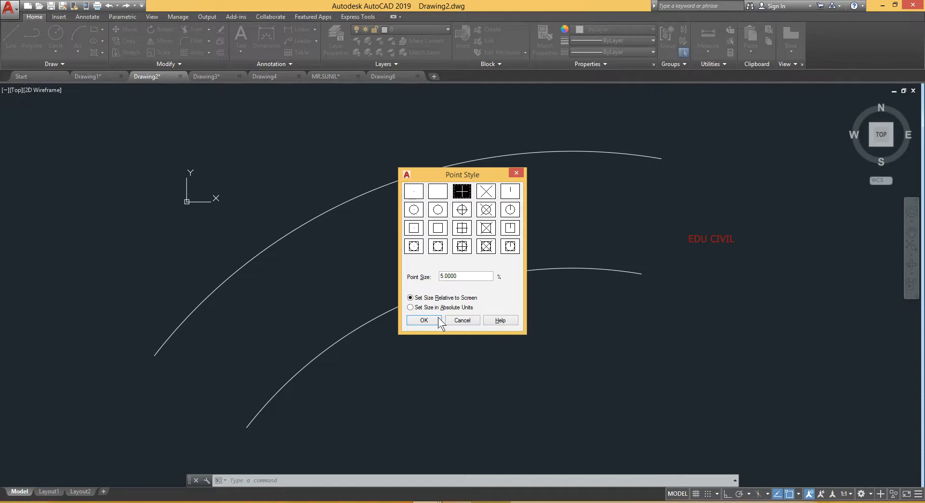
click(424, 320)
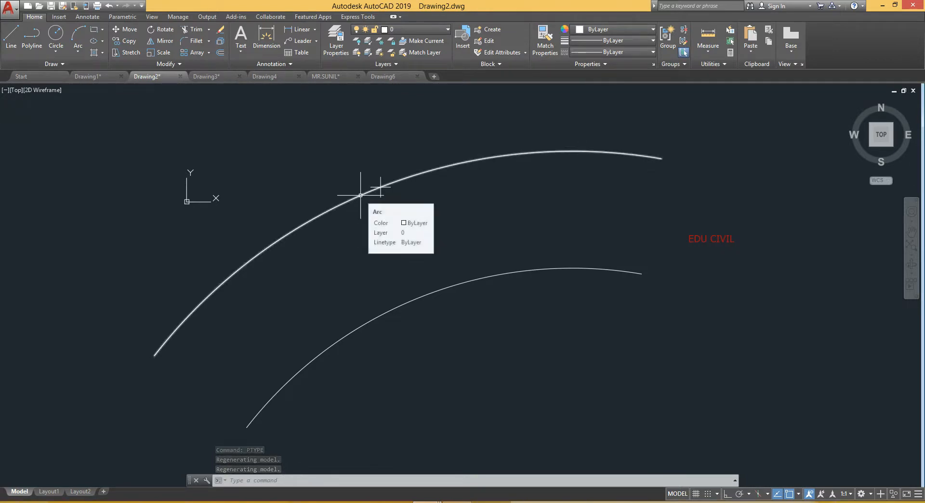
Place a point at the midpoint of the lower arc using the Midpoint snap
text(po)
key(Return)
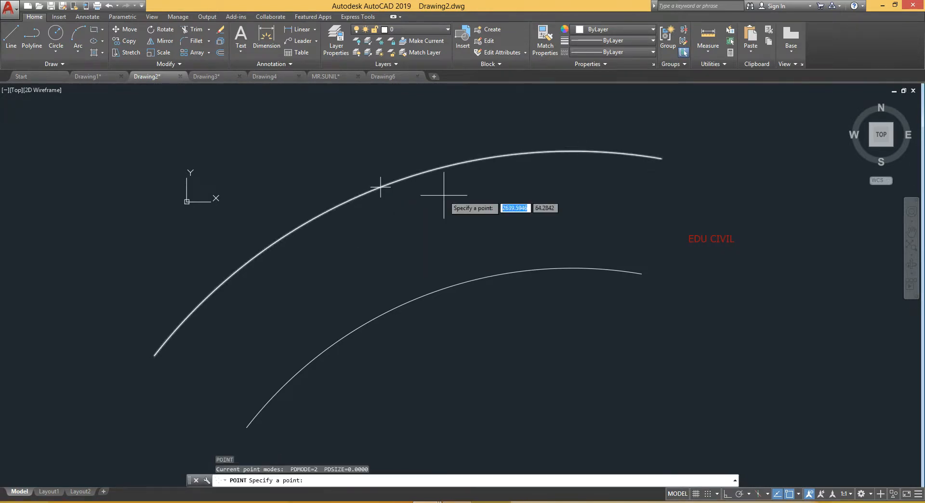
shift+right_click(413, 301)
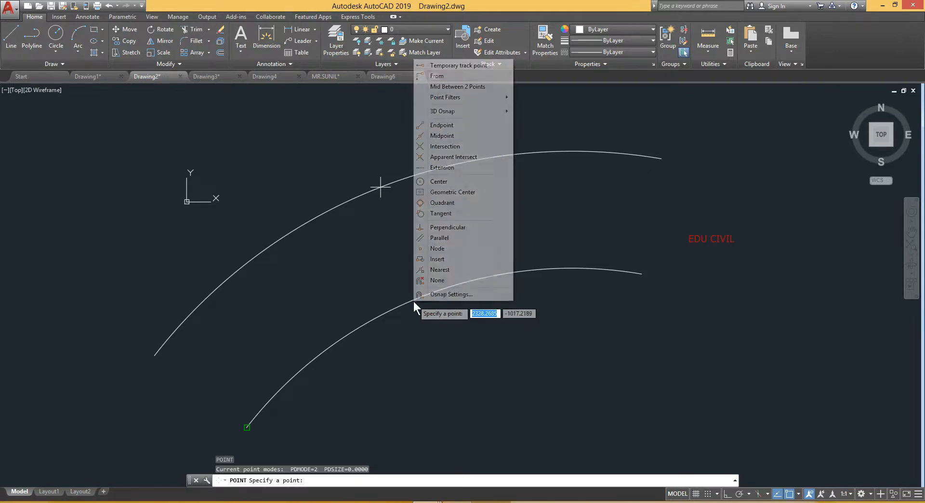
click(457, 135)
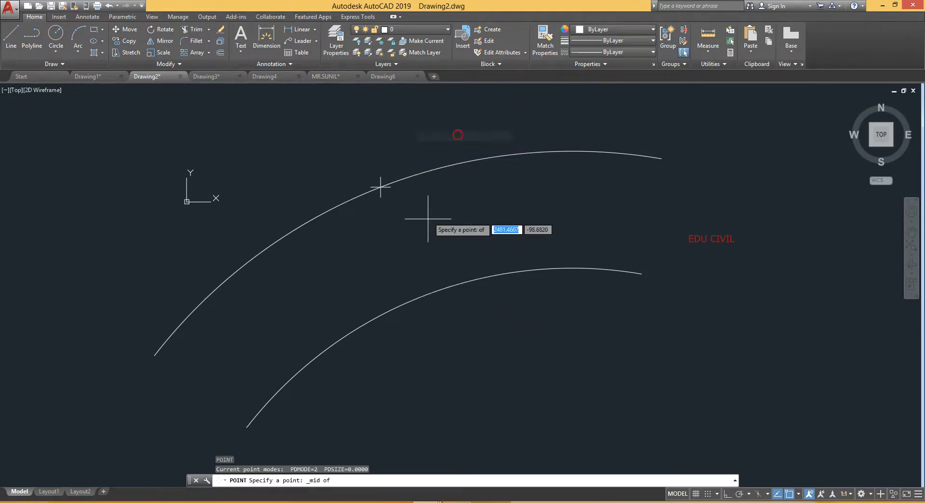
click(423, 295)
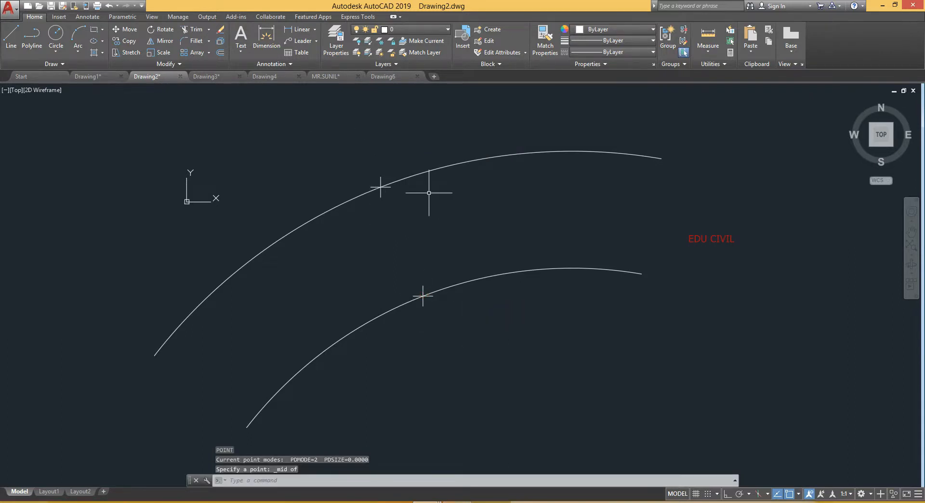
Erase both arcs, keeping the two midpoint markers in the drawing
click(571, 119)
click(512, 306)
key(Delete)
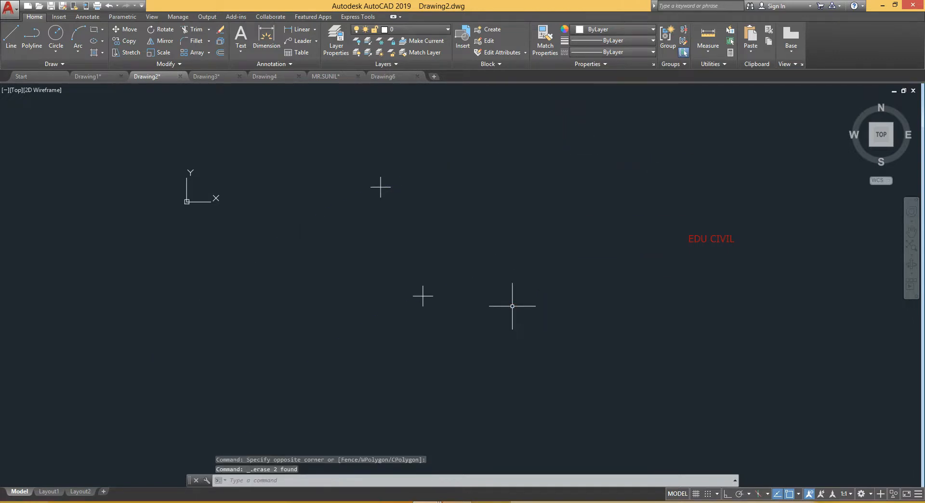
text(l)
key(Return)
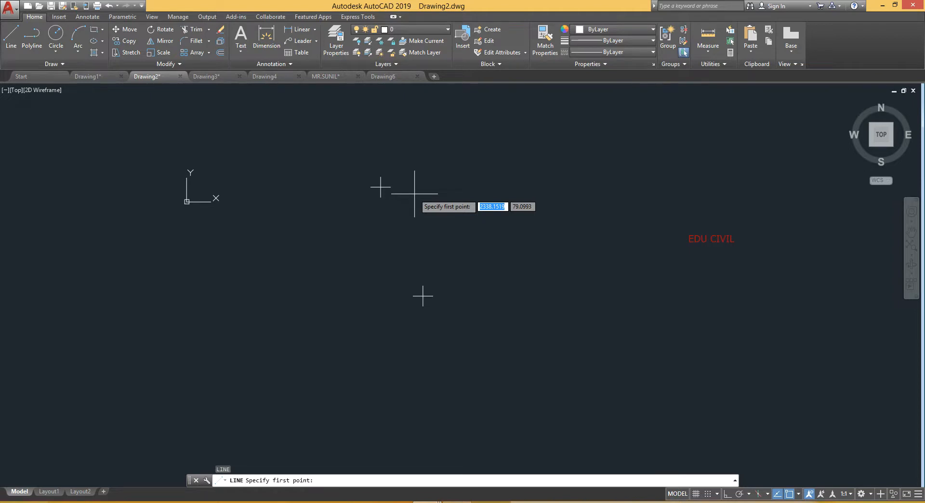
key(Escape)
click(453, 156)
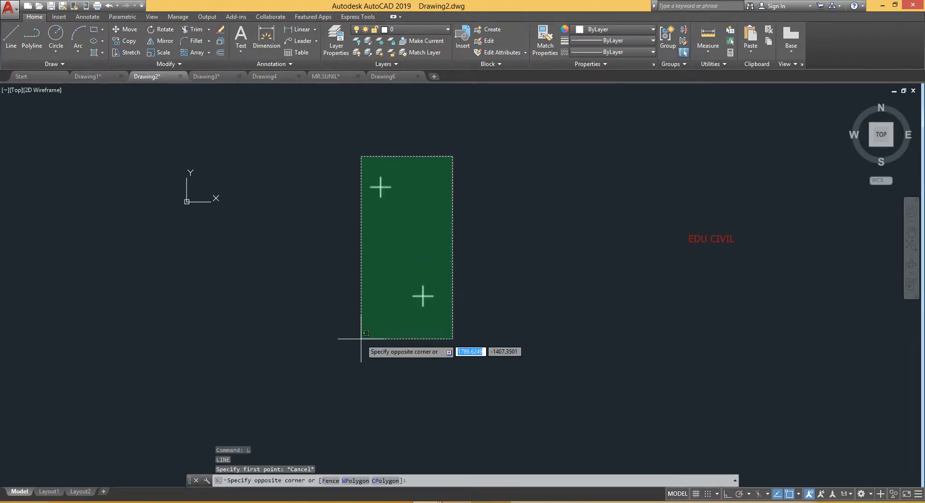
click(361, 339)
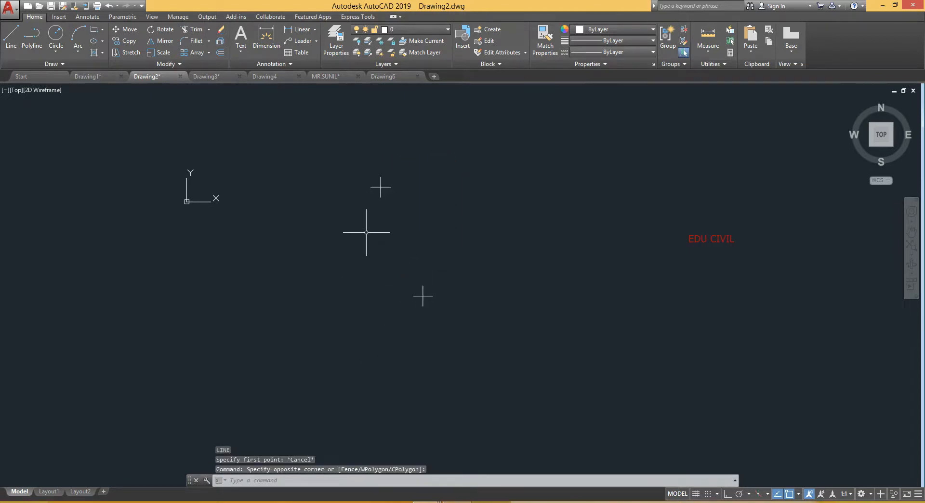
click(62, 63)
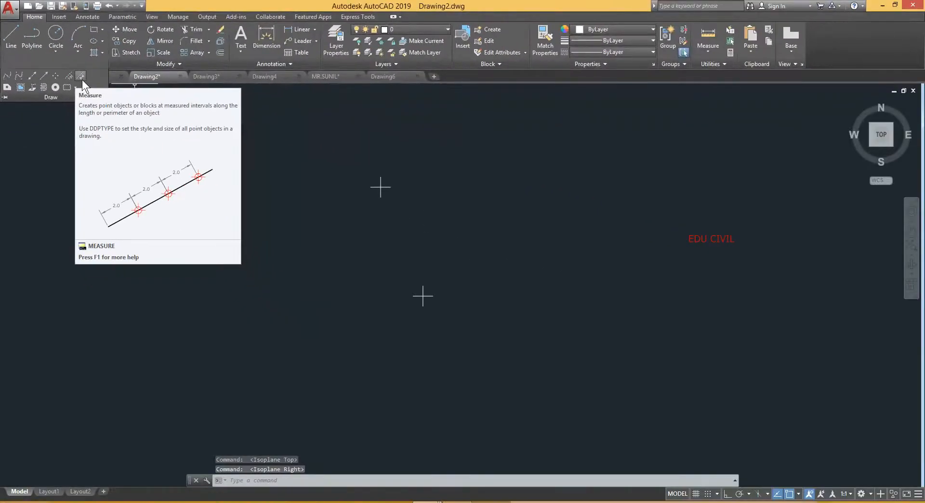
click(161, 152)
click(123, 129)
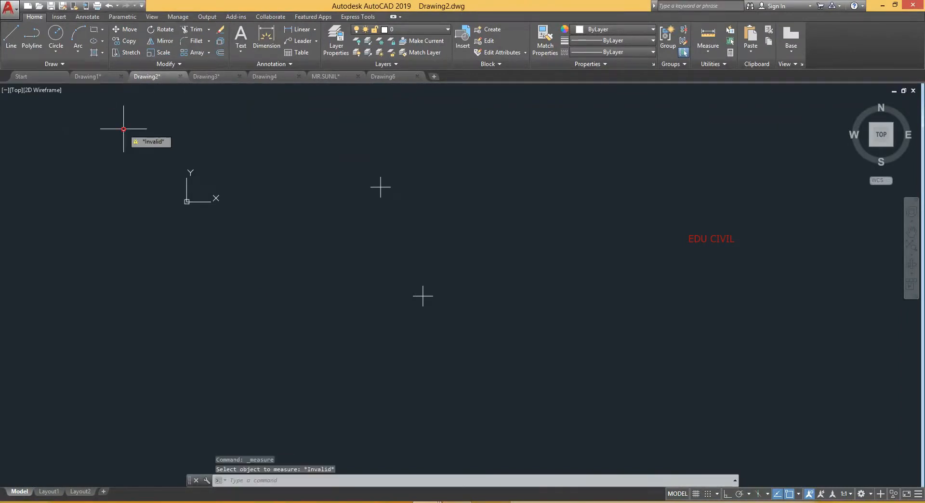
Switch to the Drawing3 drawing containing the four parallel arcs
click(199, 77)
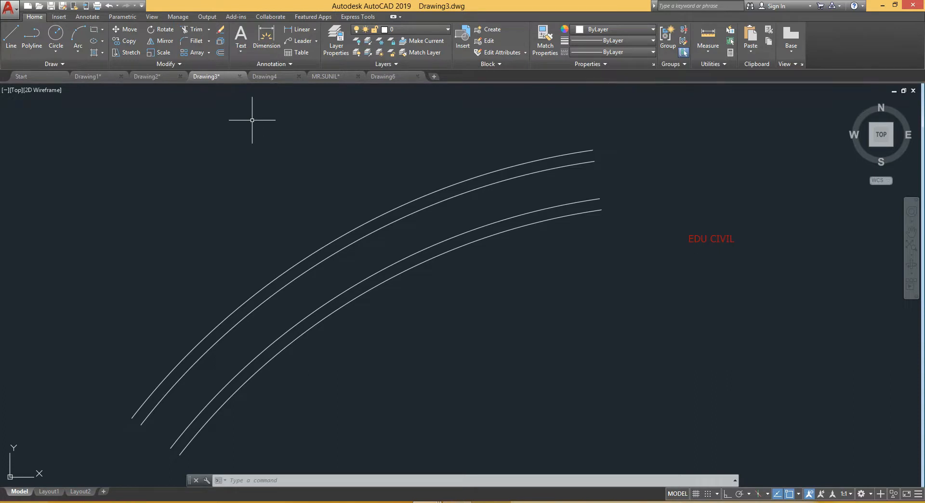
mouse_move(320, 294)
middle_down()
mouse_move(318, 226)
mouse_move(320, 258)
mouse_move(244, 273)
middle_up()
scroll(309, 237, up, 3)
scroll(320, 258, down, 3)
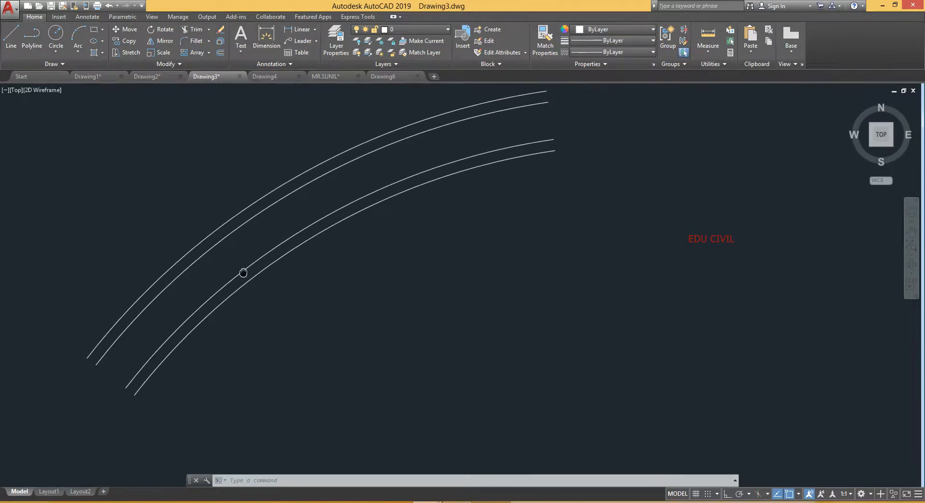
Turn Ortho on and draw a horizontal line in the empty area beside the arcs
text(l)
key(Return)
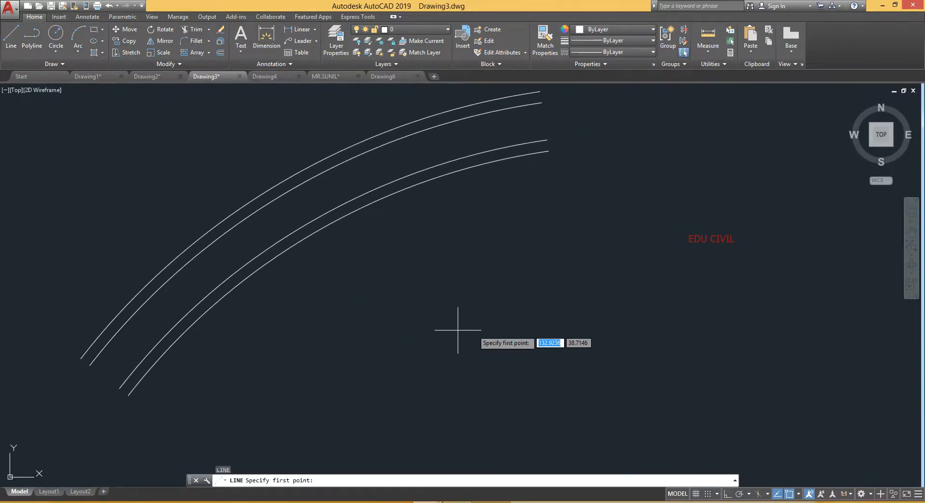
click(484, 308)
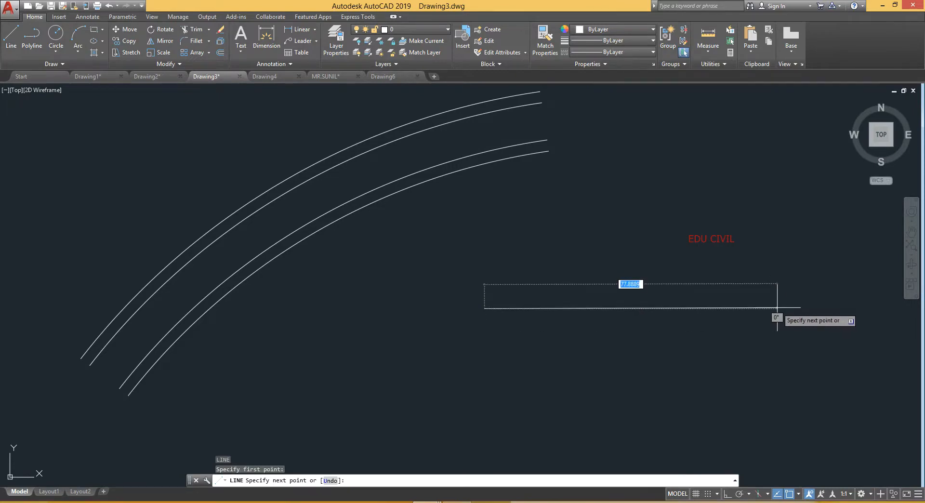
key(F8)
click(744, 307)
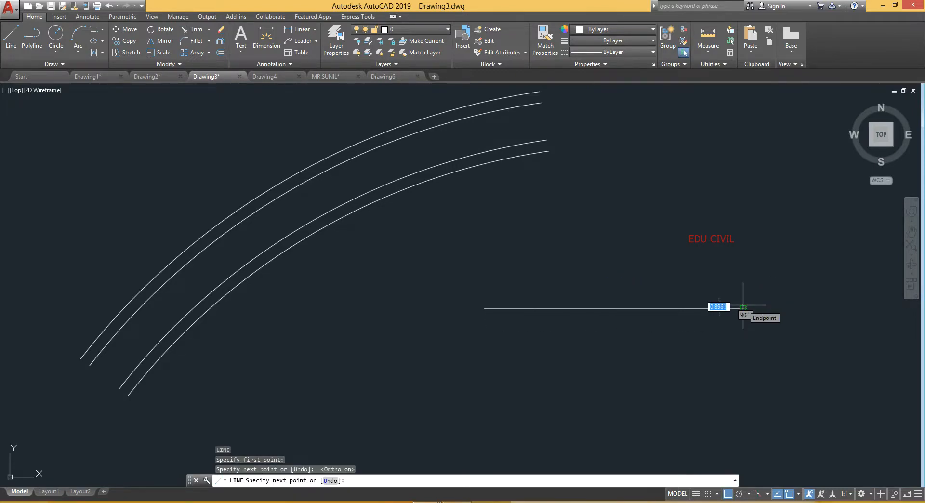
key(Escape)
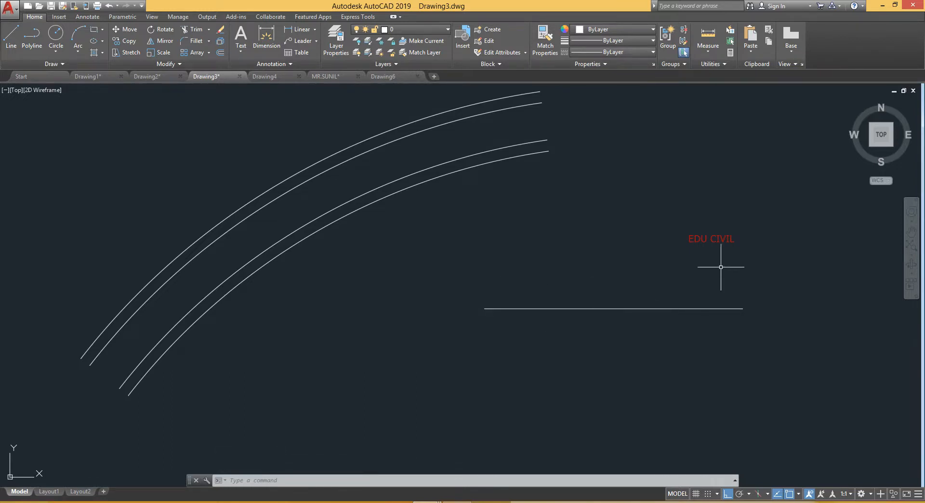
Erase the horizontal line beside the arcs
click(779, 272)
click(475, 346)
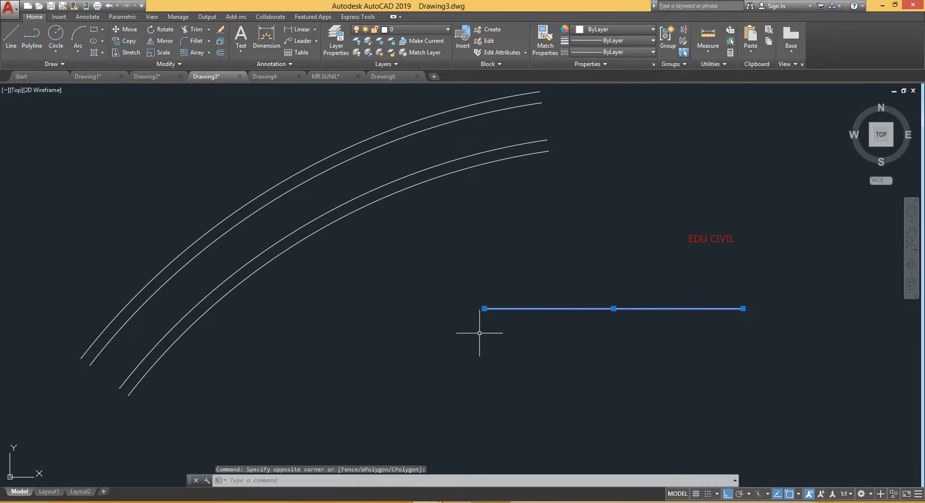
key(Delete)
middle_drag(237, 272, 295, 284)
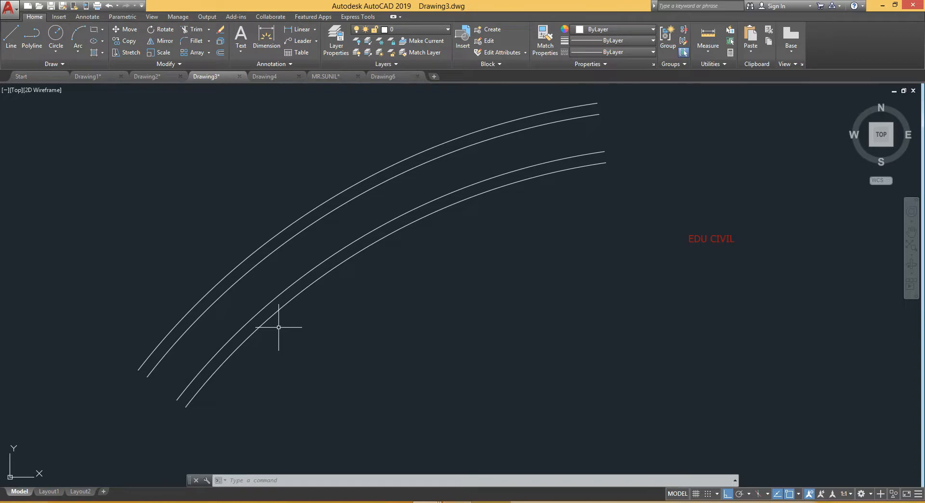
click(63, 64)
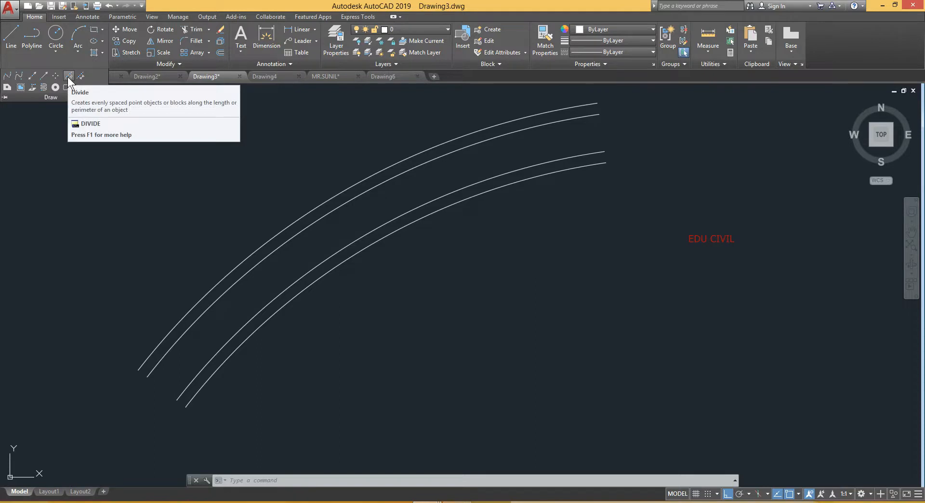
key(Escape)
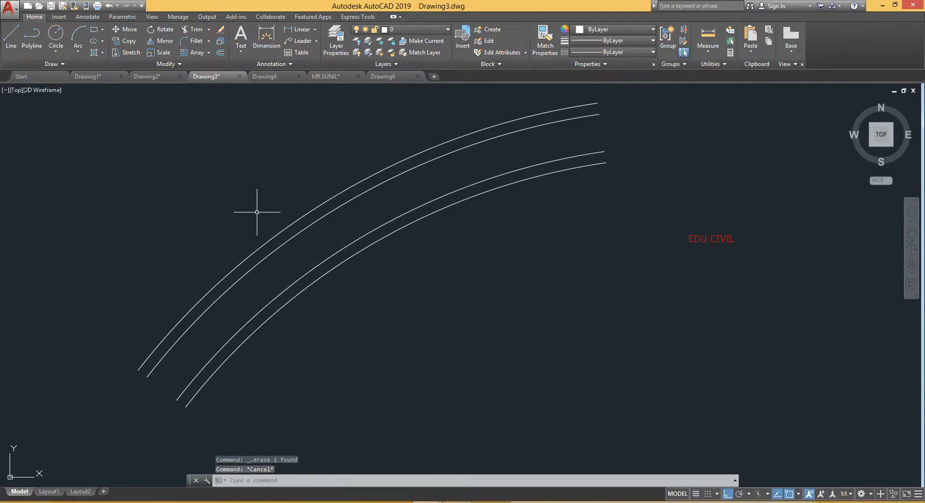
text(dev)
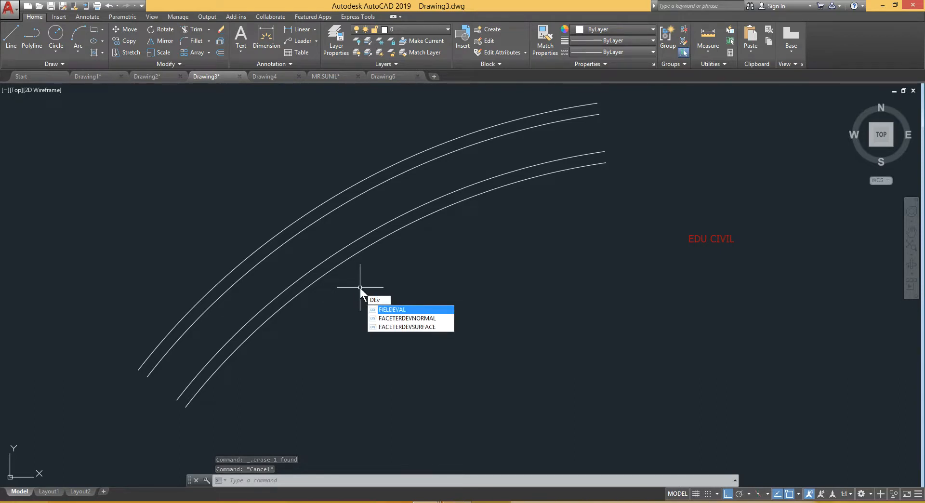
text(i)
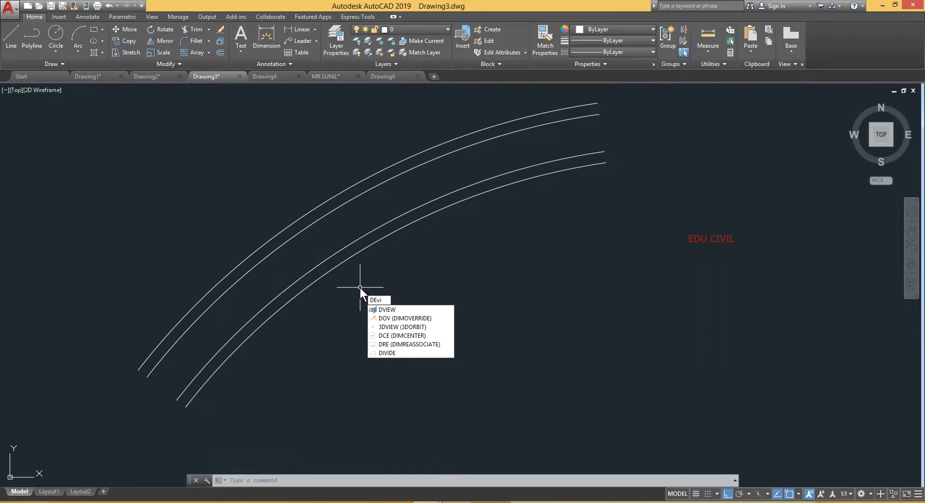
key(BackSpace)
key(BackSpace)
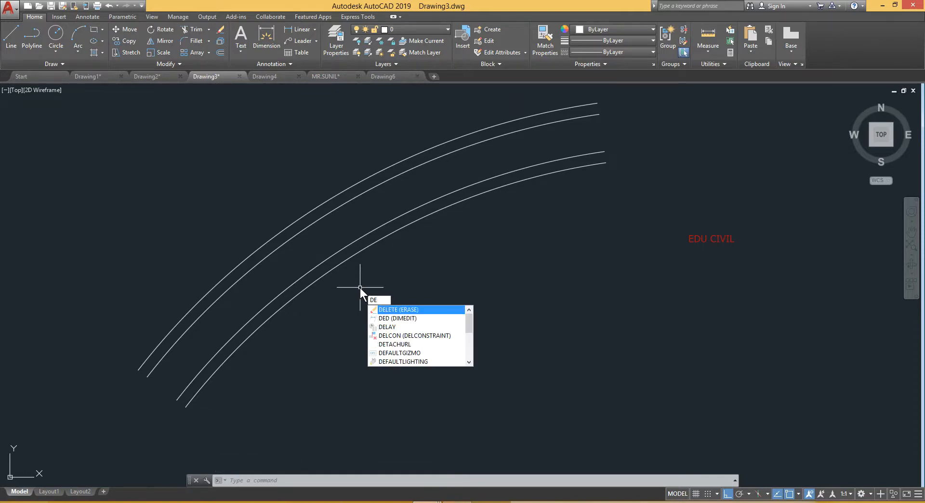
key(BackSpace)
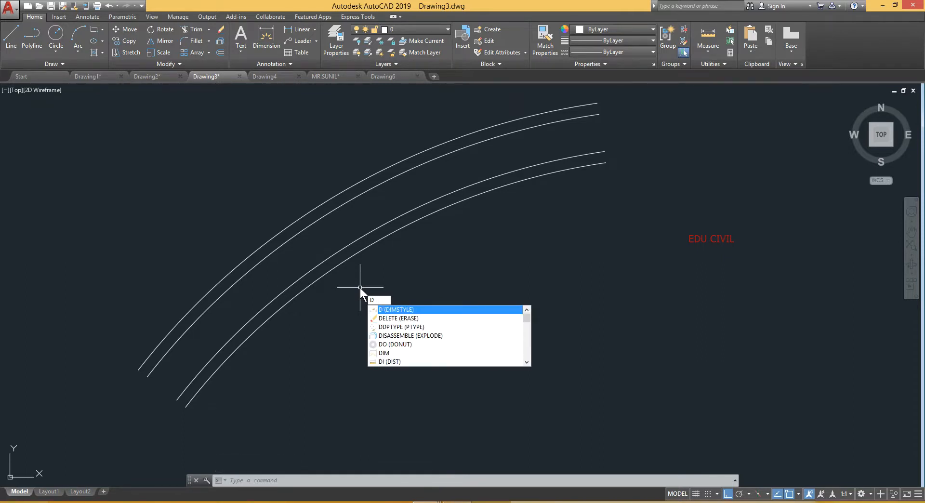
key(BackSpace)
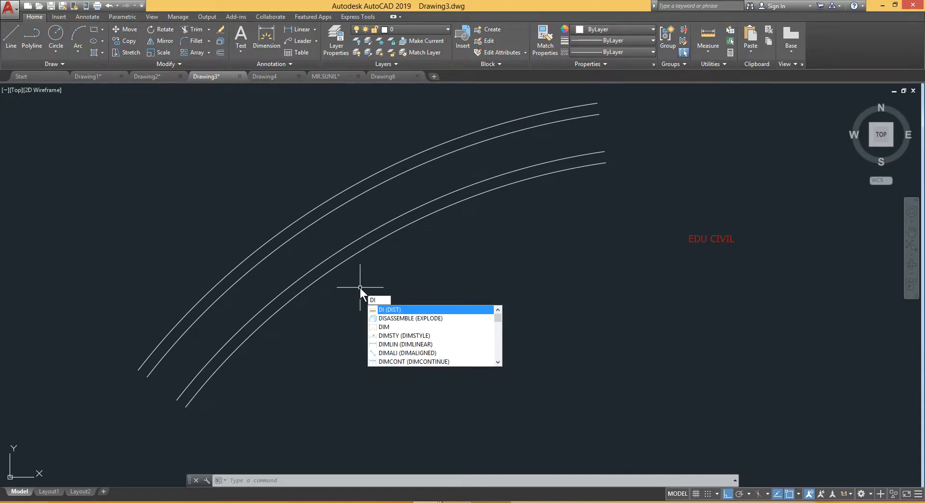
key(BackSpace)
key(BackSpace)
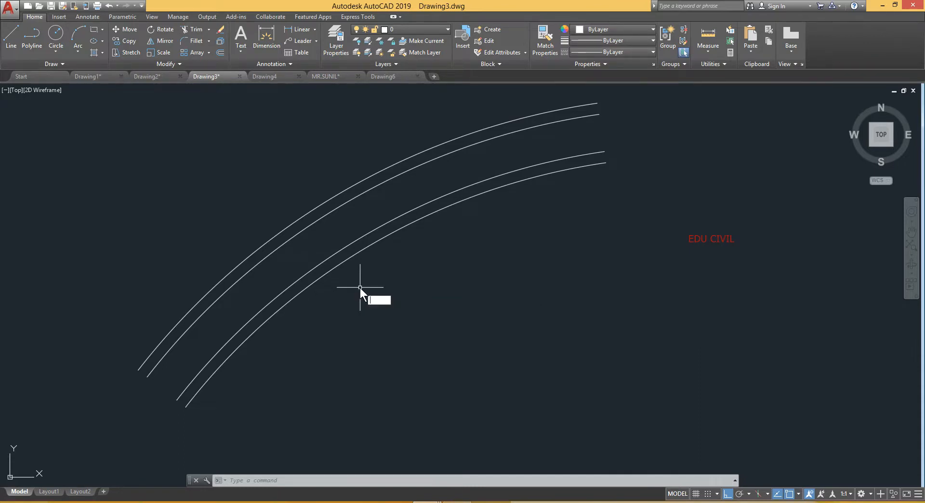
key(Escape)
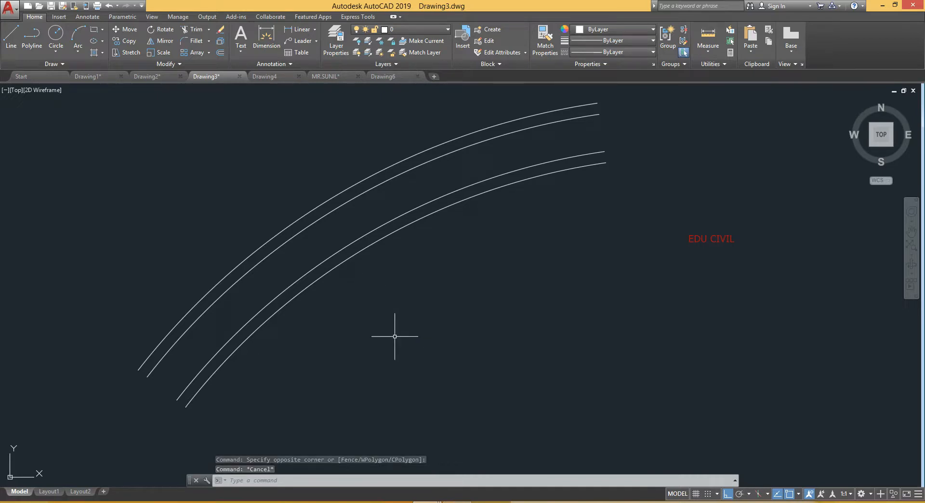
text(div)
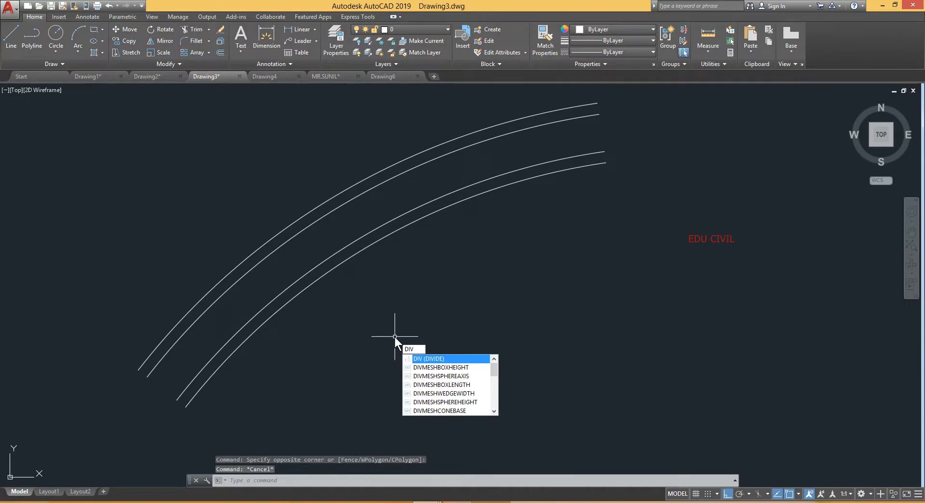
key(Return)
key(Escape)
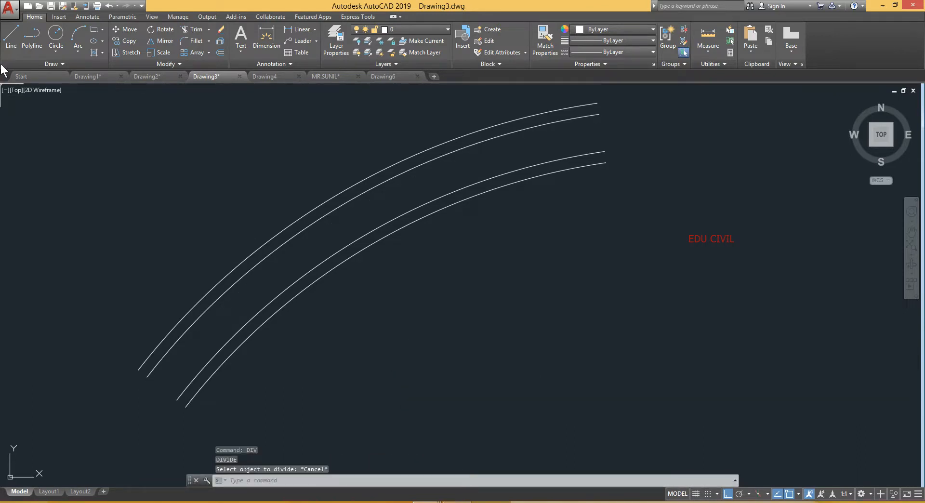
click(56, 62)
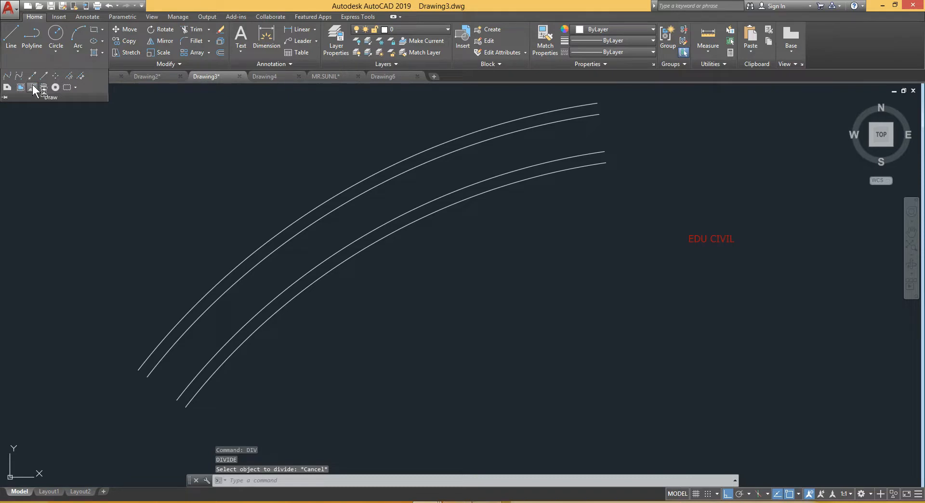
key(Escape)
key(Escape)
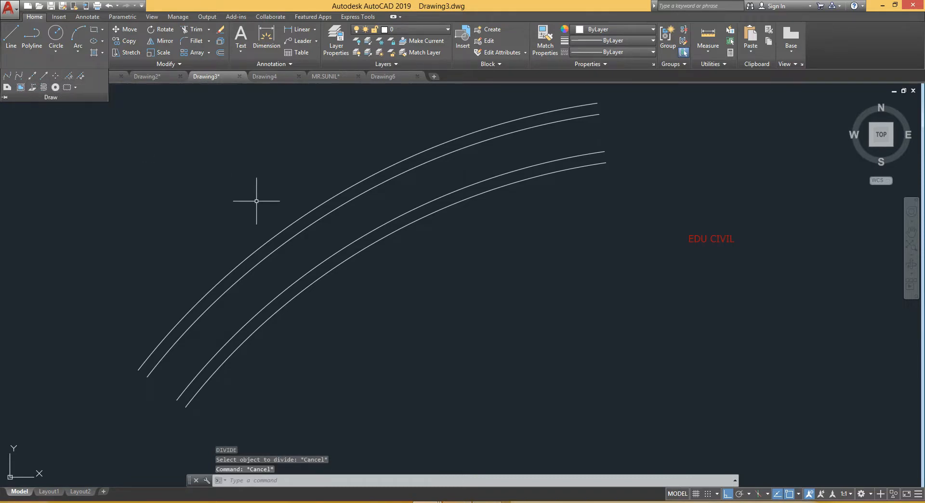
Divide the lowest of the four arcs into 10 equal segments with the DIVIDE command
text(di)
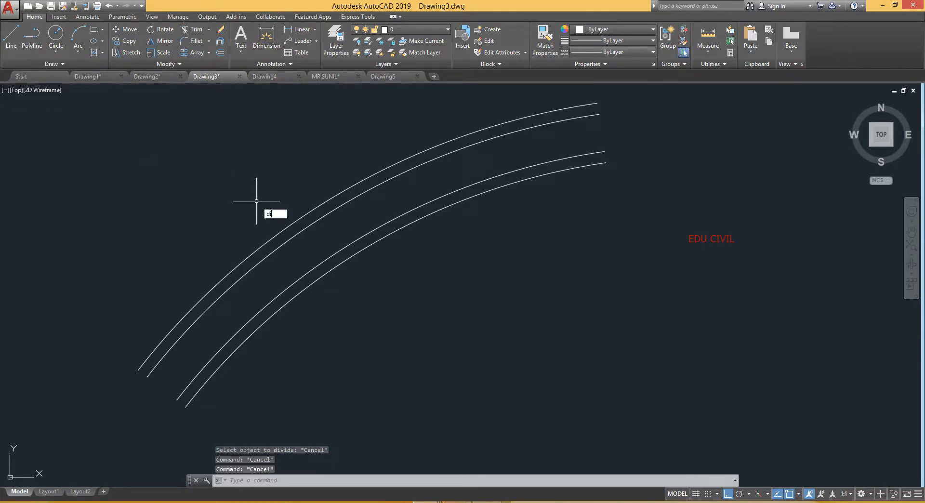
text(v)
key(Return)
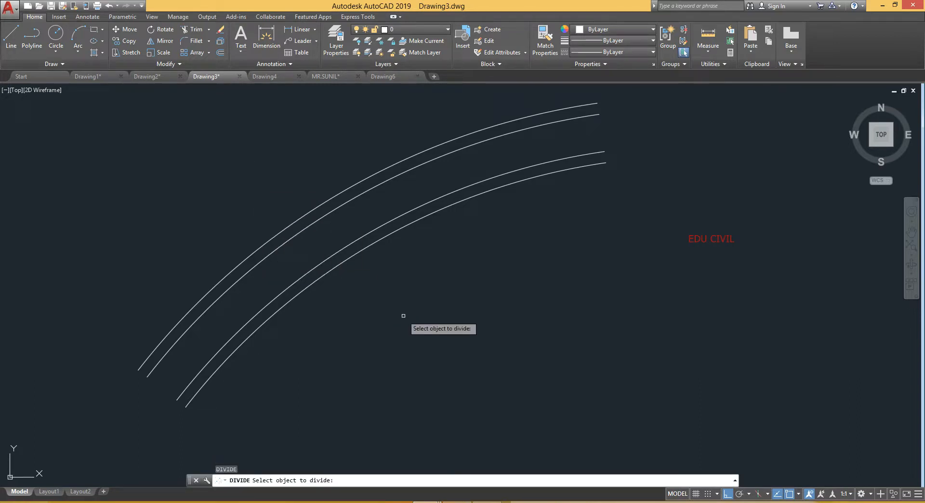
click(335, 268)
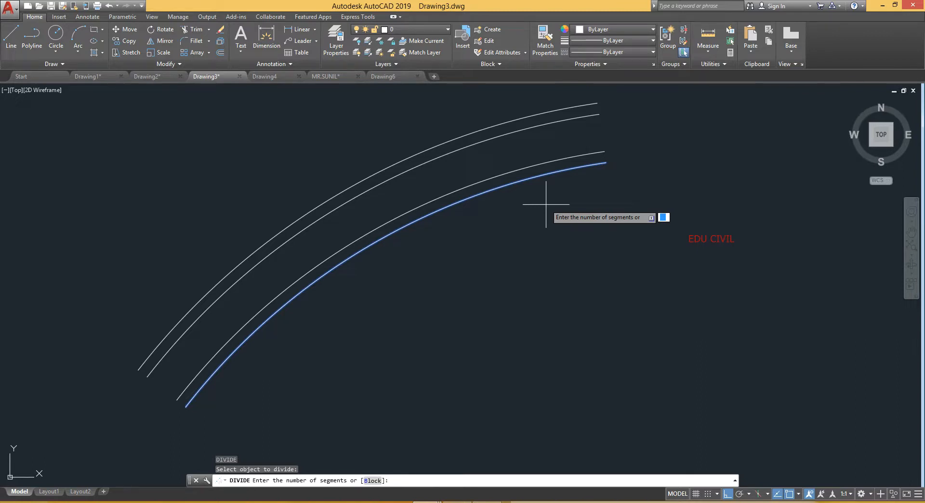
text(10)
key(Return)
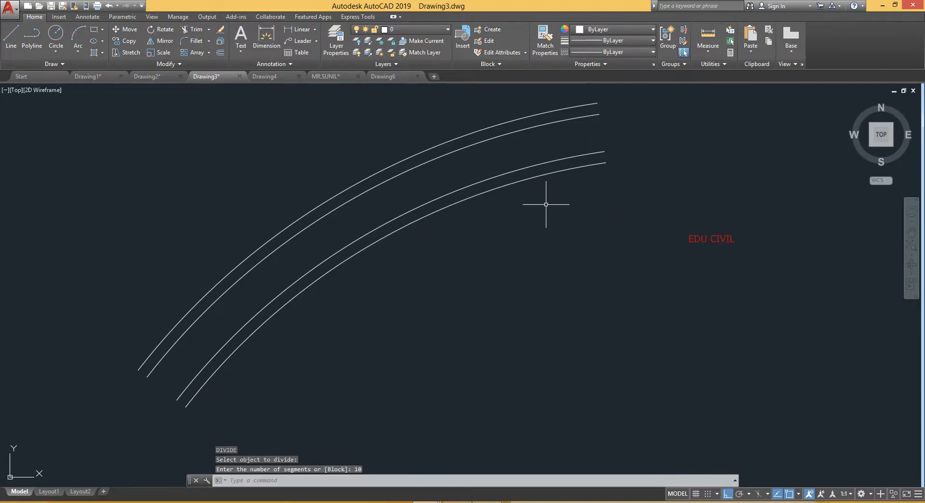
Examine the division points on the lowest arc by selecting several of them together with the arc
scroll(212, 382, up, 5)
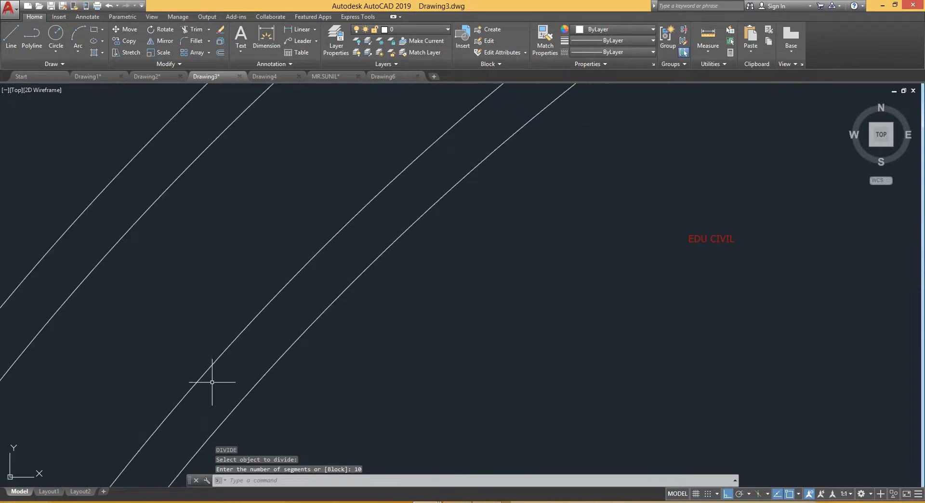
scroll(212, 382, down, 5)
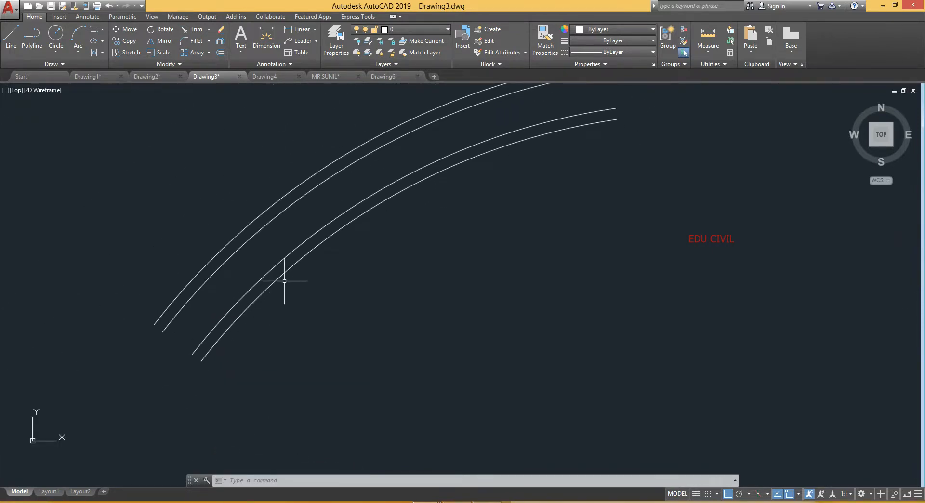
click(519, 140)
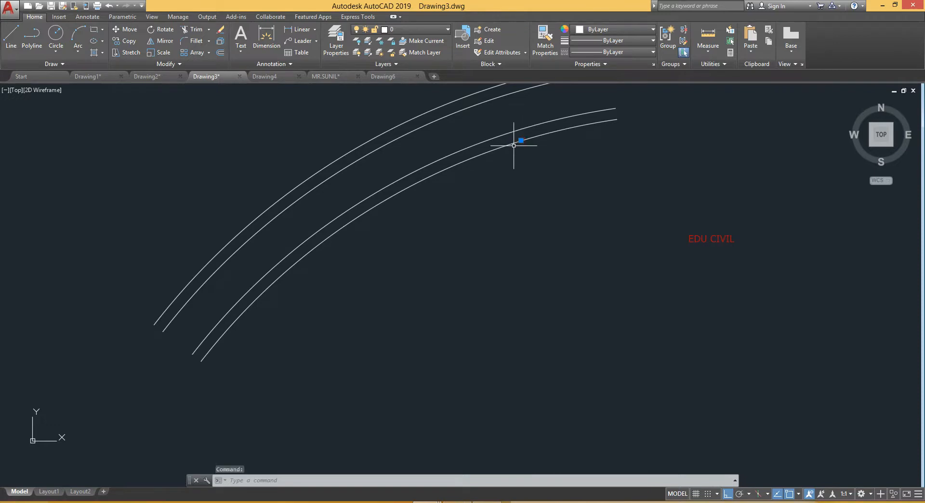
click(496, 146)
click(424, 181)
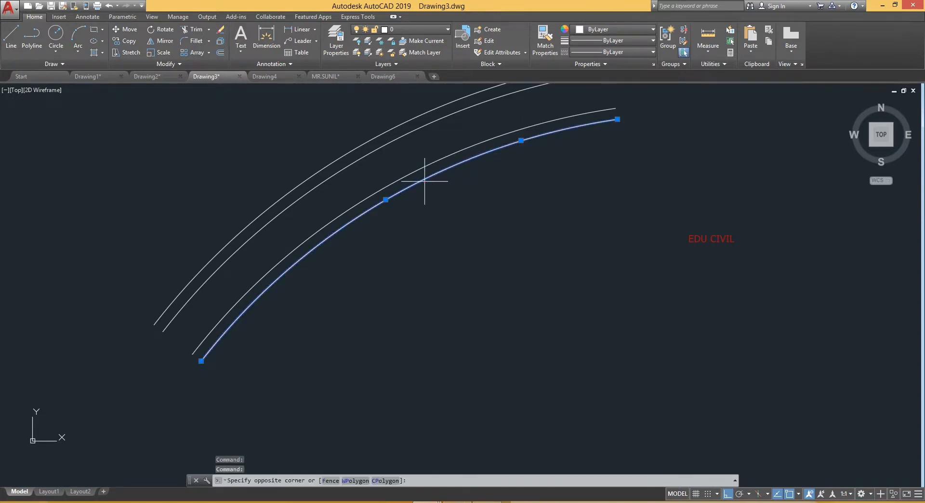
click(441, 172)
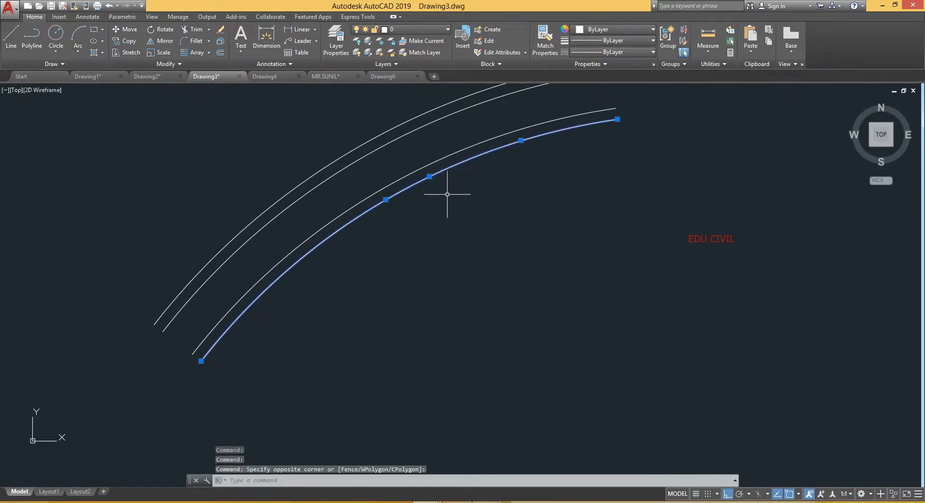
Set the point style to the plus-shaped cross in the Point Style settings
key(Escape)
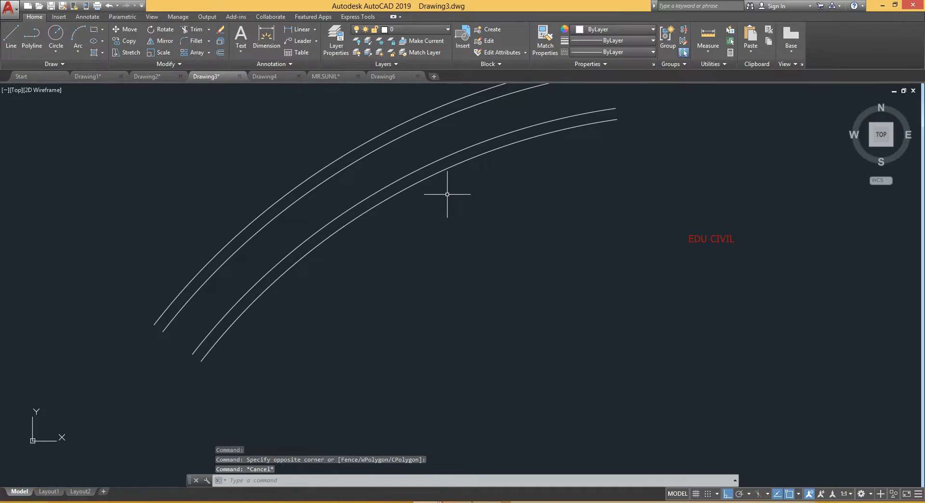
click(578, 124)
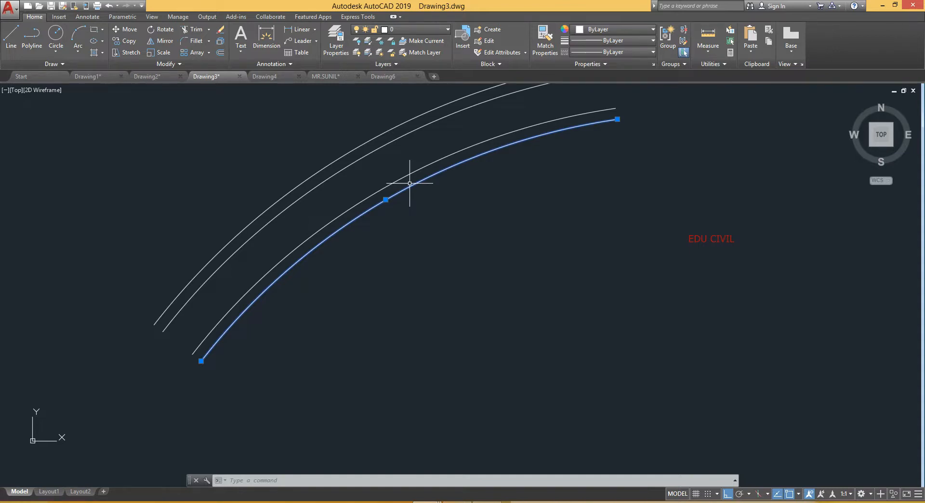
key(Escape)
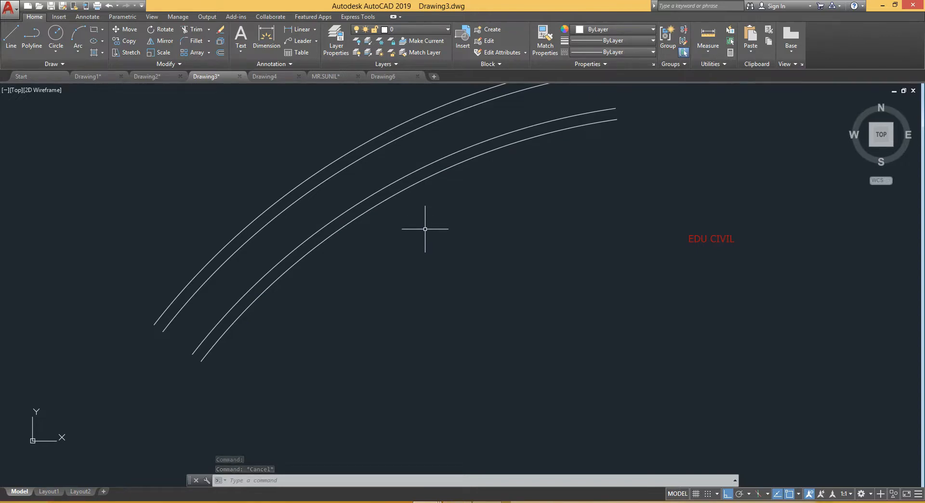
text(PT)
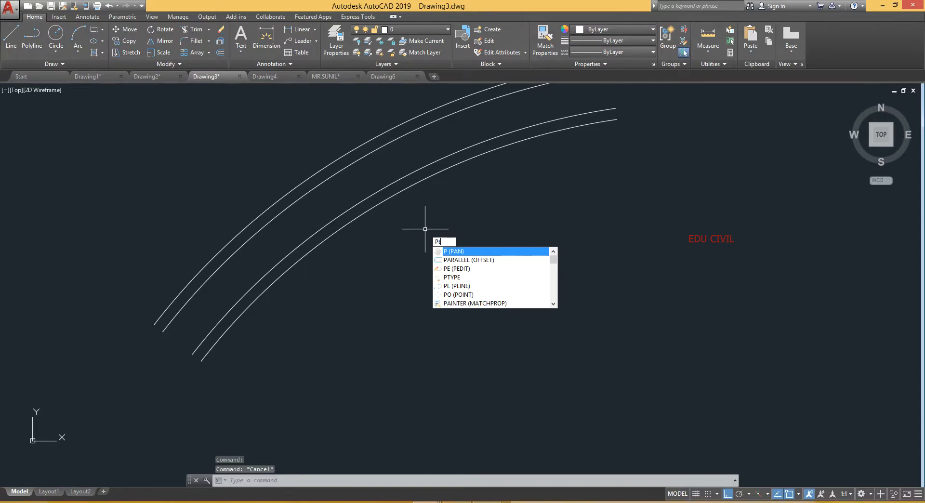
text(YPE)
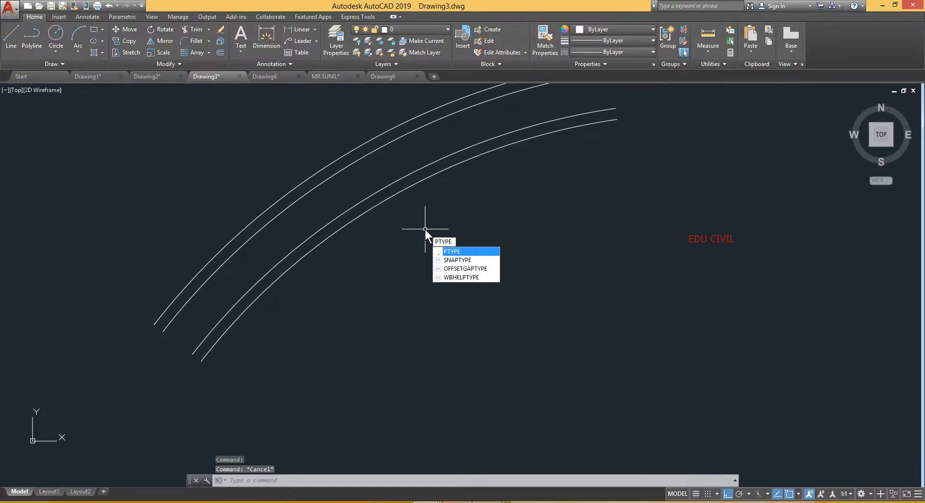
key(Return)
click(461, 192)
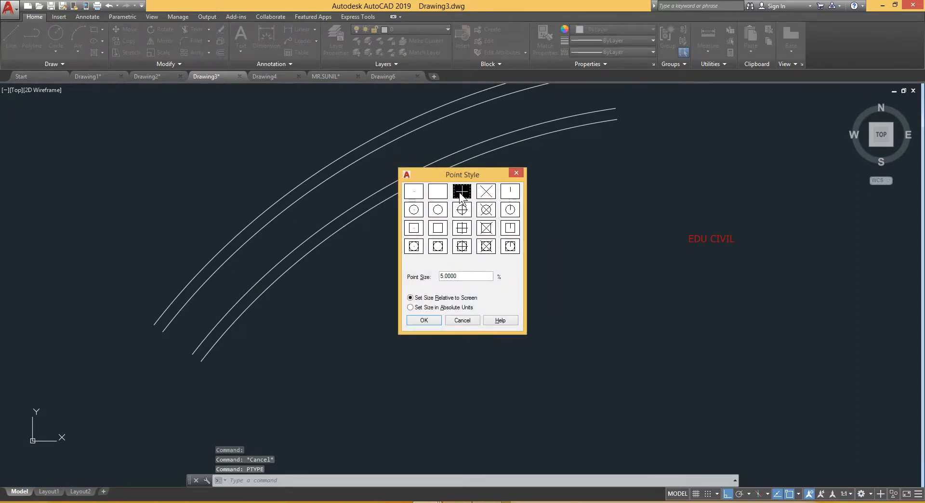
click(429, 320)
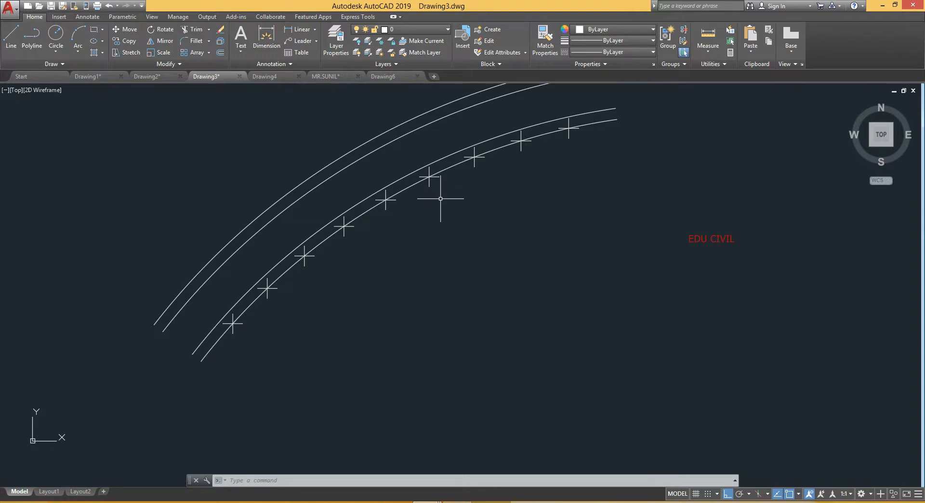
mouse_move(223, 303)
middle_down()
mouse_move(237, 346)
mouse_move(219, 332)
mouse_move(225, 325)
mouse_move(189, 361)
middle_up()
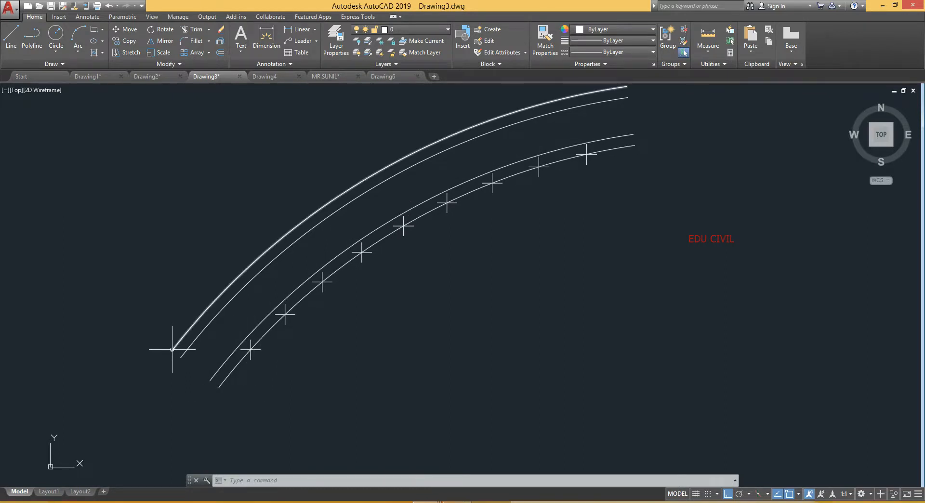
mouse_move(171, 350)
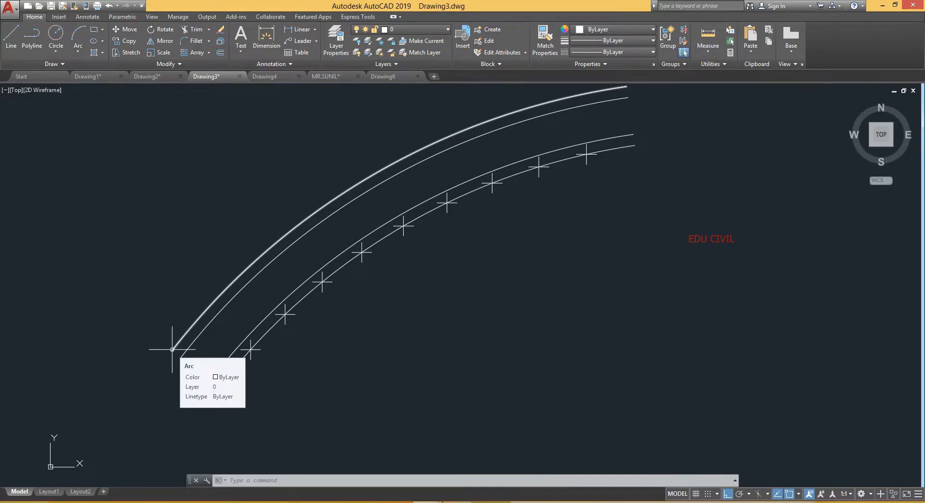
middle_drag(194, 323, 190, 341)
scroll(190, 343, up, 3)
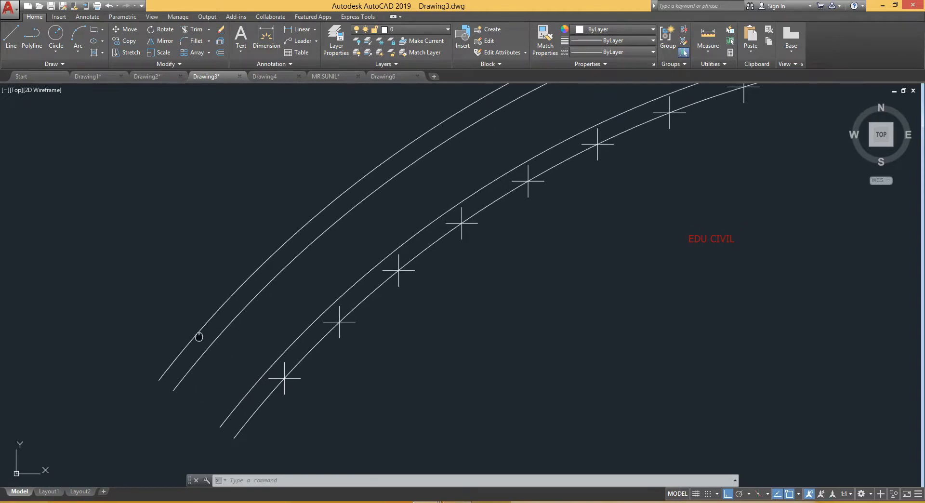
scroll(199, 334, down, 3)
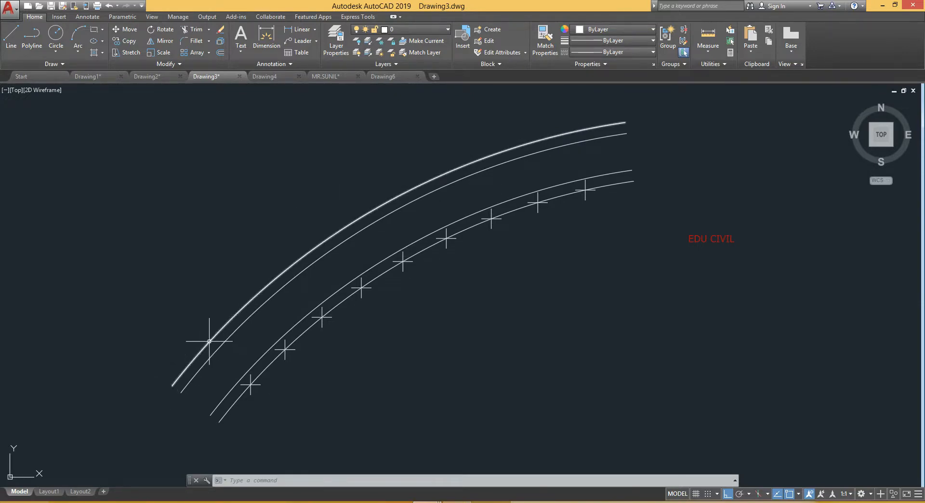
mouse_move(209, 341)
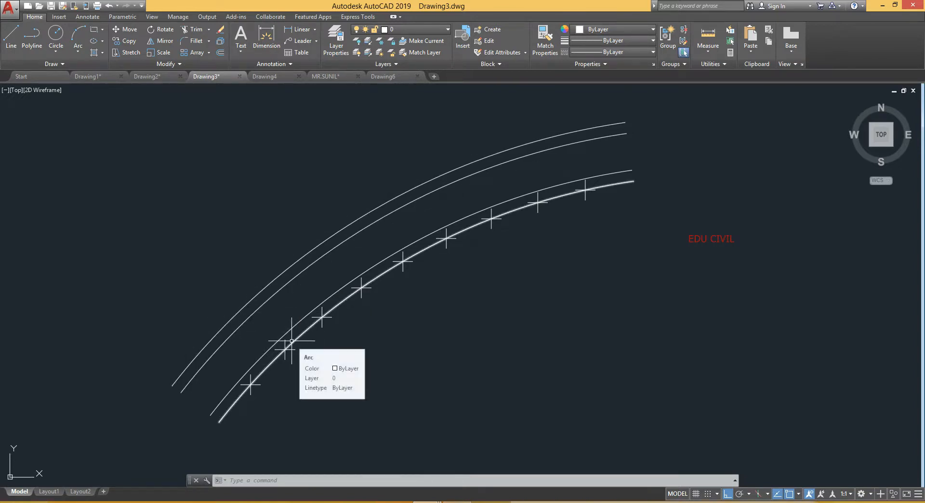
text(m)
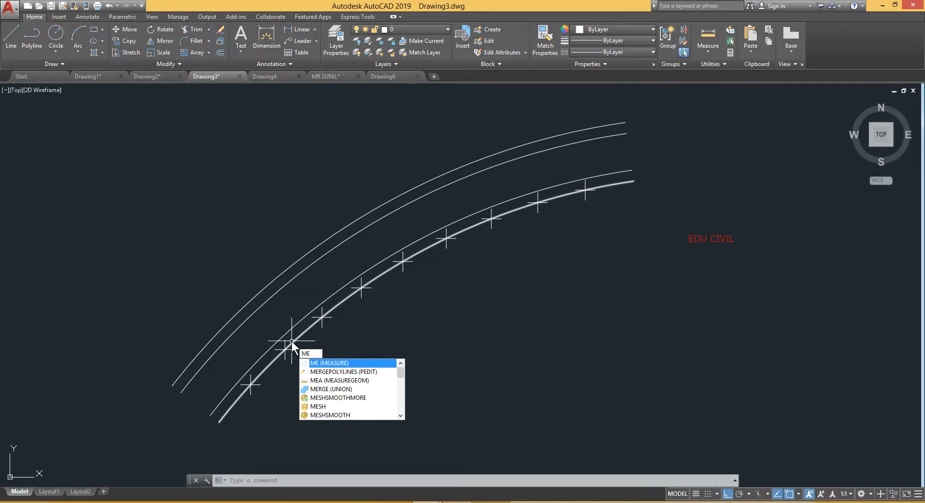
key(Escape)
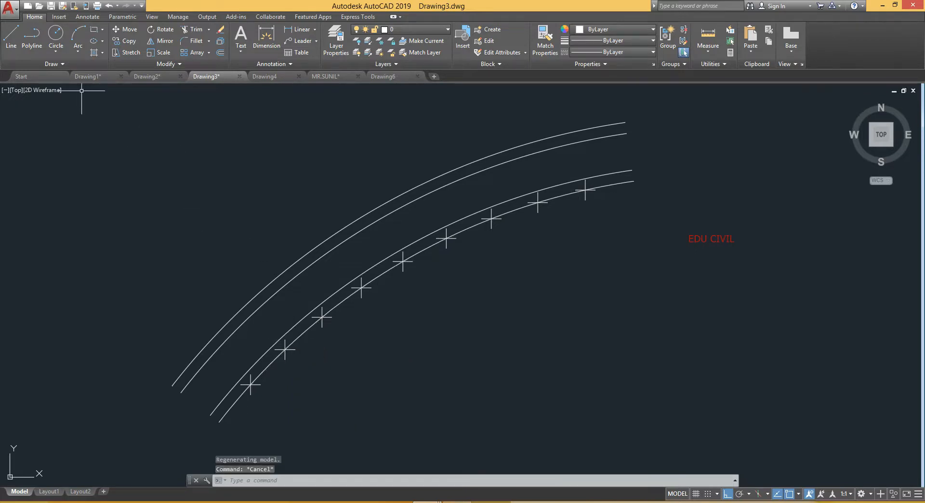
click(65, 63)
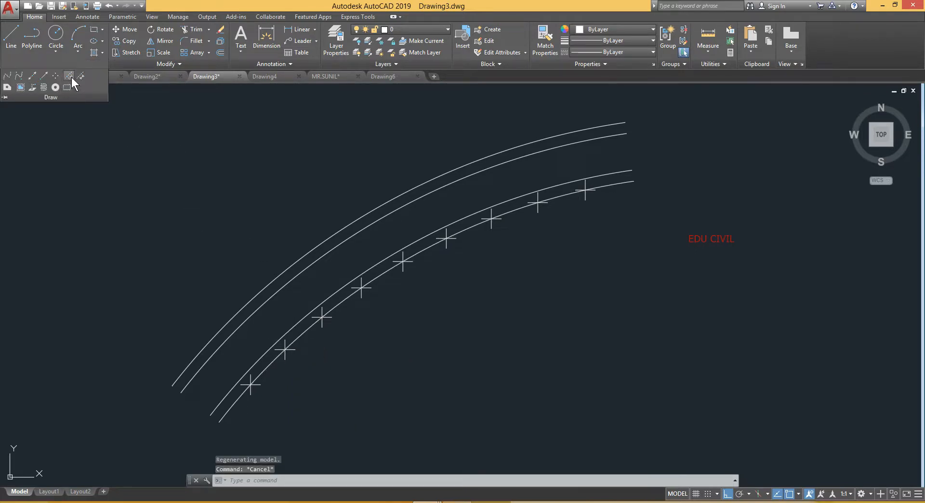
key(Escape)
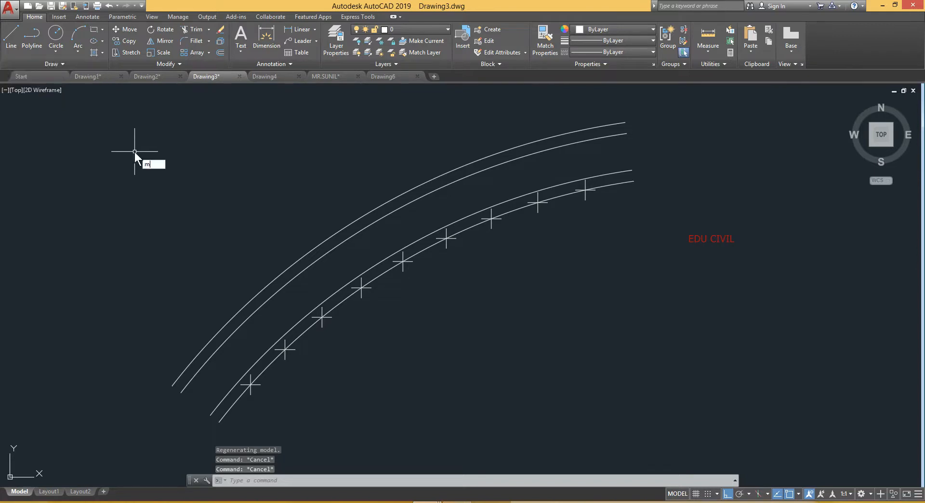
Place points at intervals of 50 along the uppermost arc with the MEASURE command
key(Return)
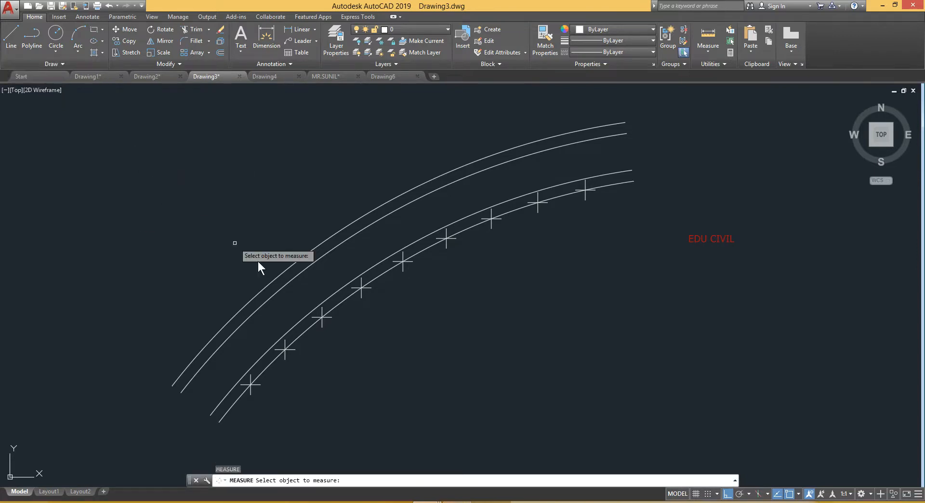
click(261, 288)
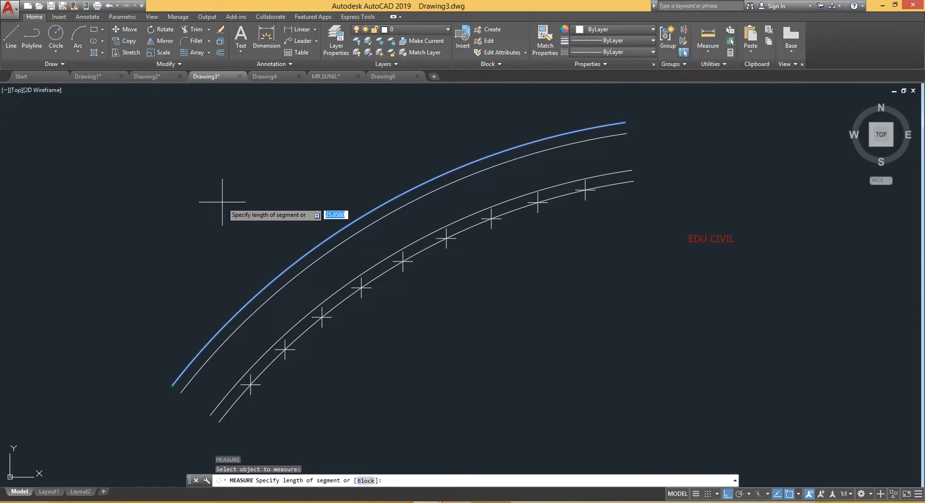
text(50)
key(Return)
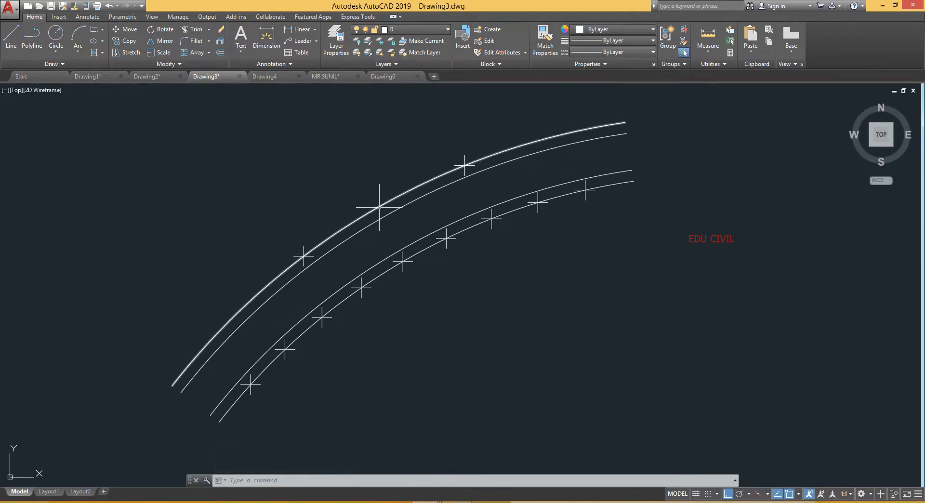
mouse_move(379, 207)
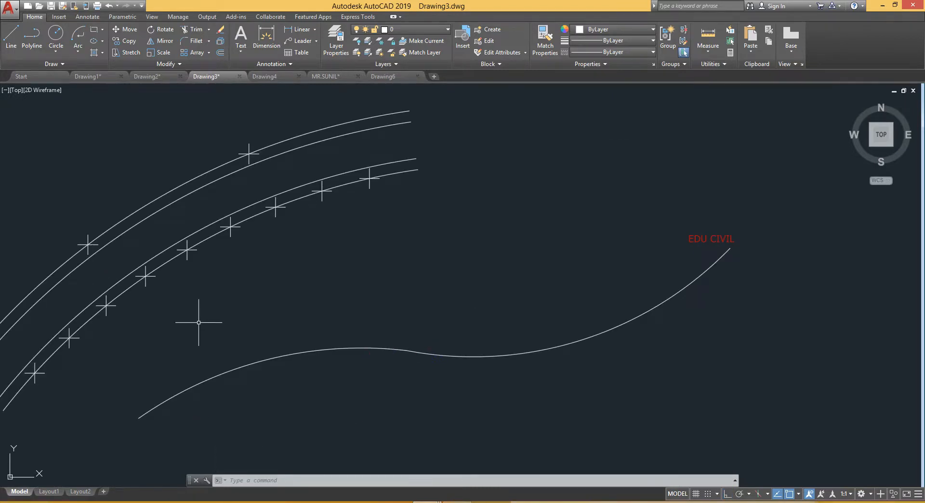
Place points at intervals of 25 along the S-shaped curve beside the arcs with the MEASURE command
mouse_move(198, 322)
middle_down()
mouse_move(302, 269)
mouse_move(280, 323)
middle_up()
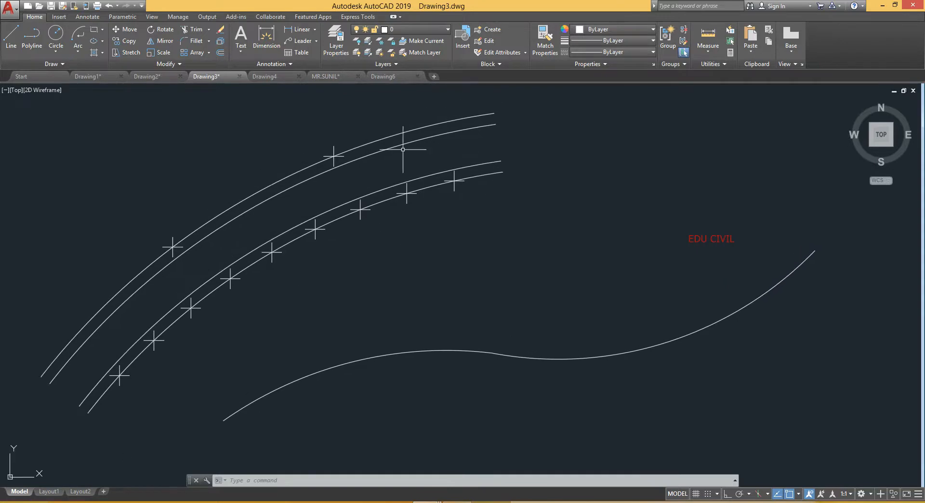
middle_drag(460, 352, 387, 347)
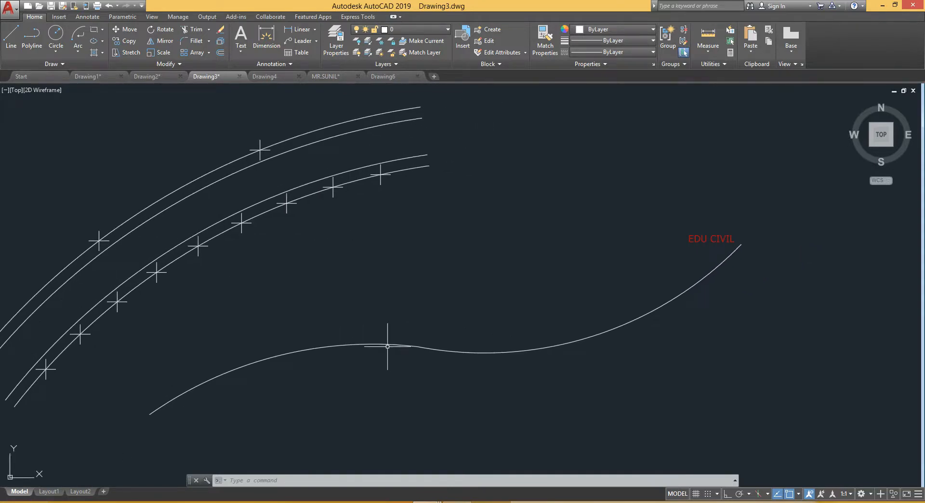
click(419, 330)
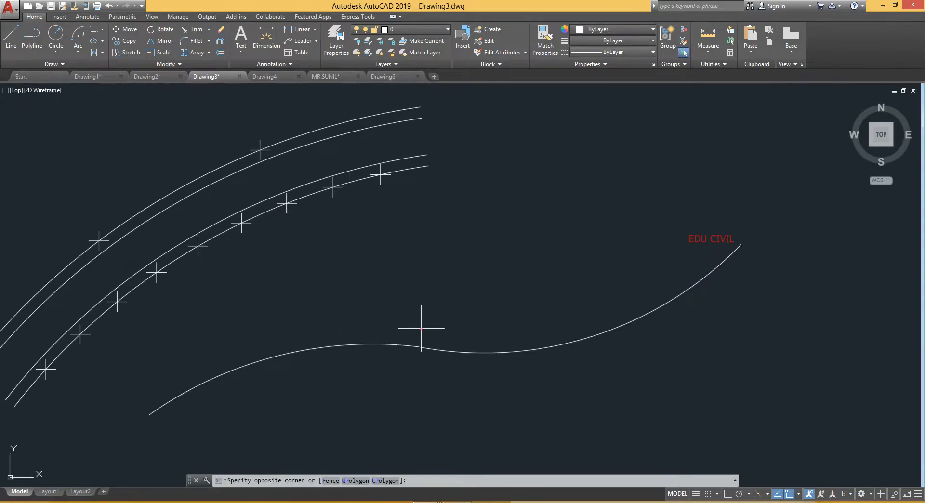
click(415, 310)
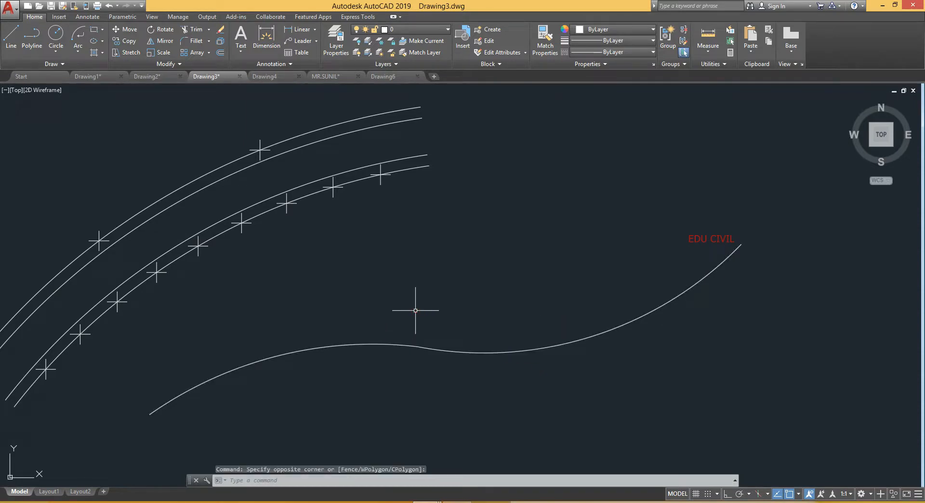
text(me)
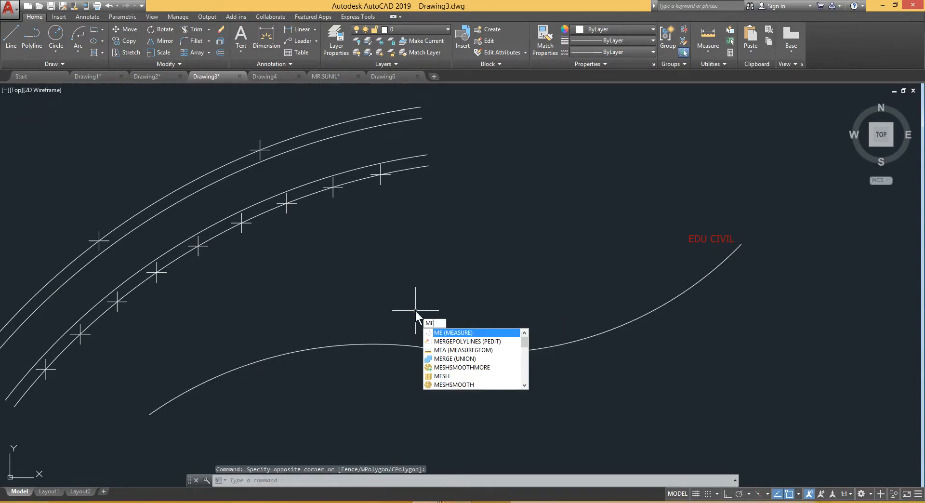
key(Return)
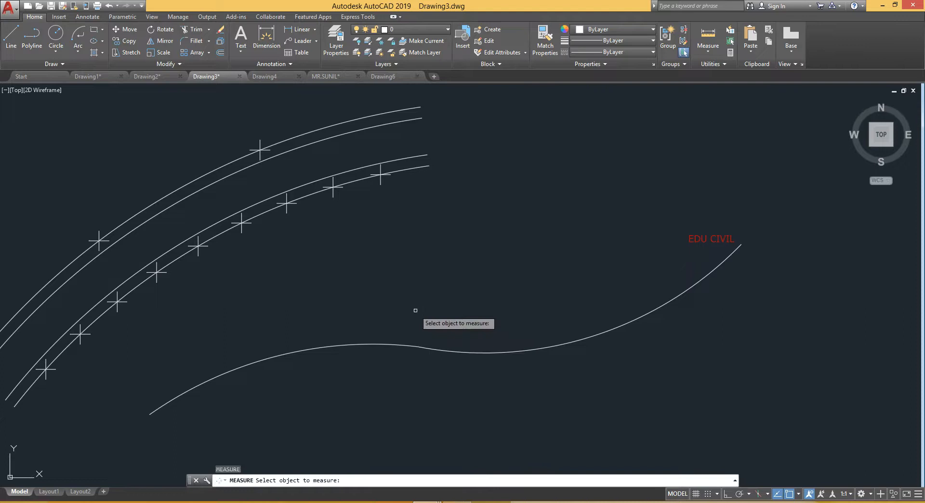
click(417, 346)
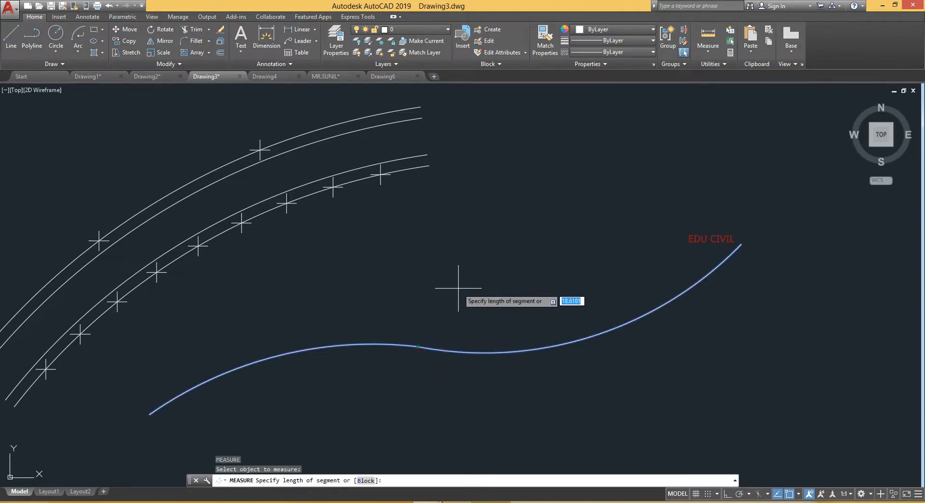
middle_drag(233, 371, 275, 363)
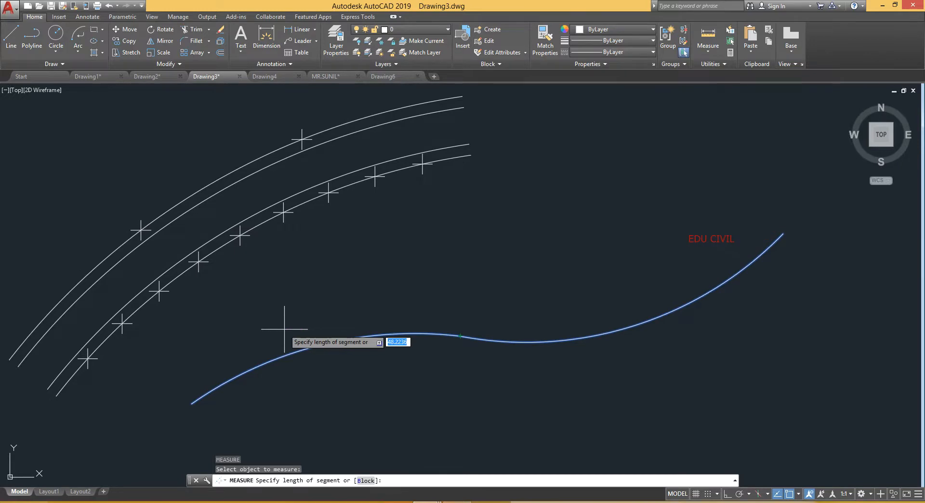
text(25)
key(Return)
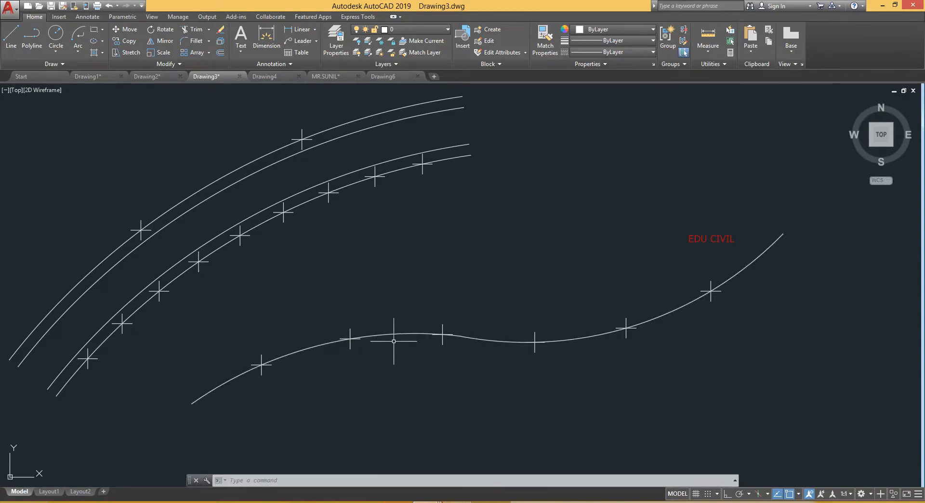
scroll(366, 354, down, 2)
middle_drag(395, 355, 410, 319)
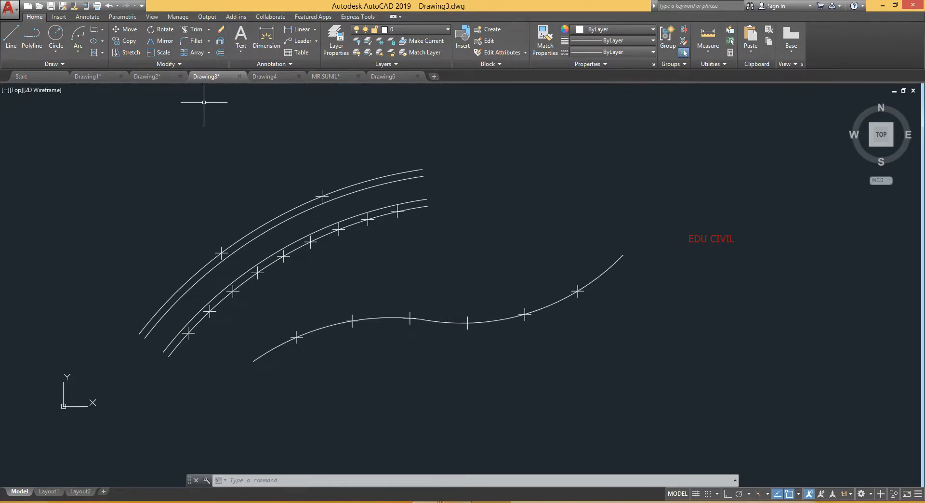
click(60, 64)
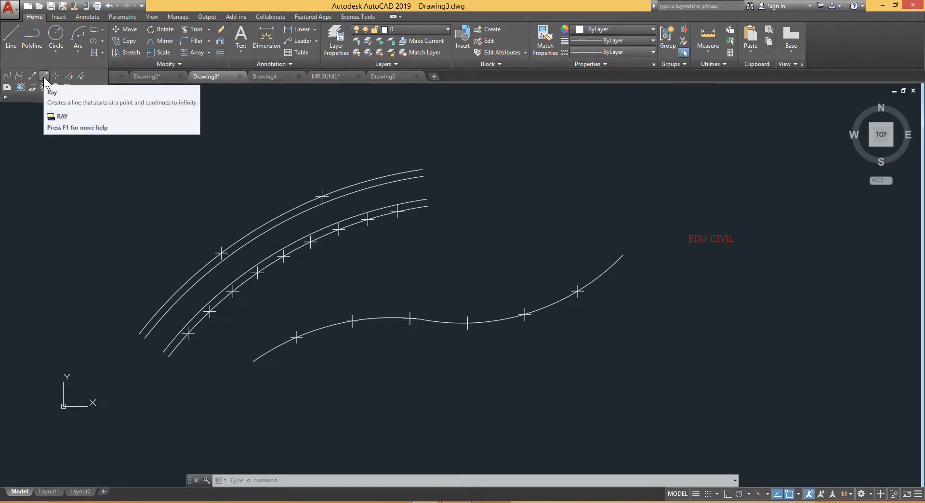
key(Escape)
Erase the S-shaped curve together with all of its measured points
middle_drag(212, 277, 248, 229)
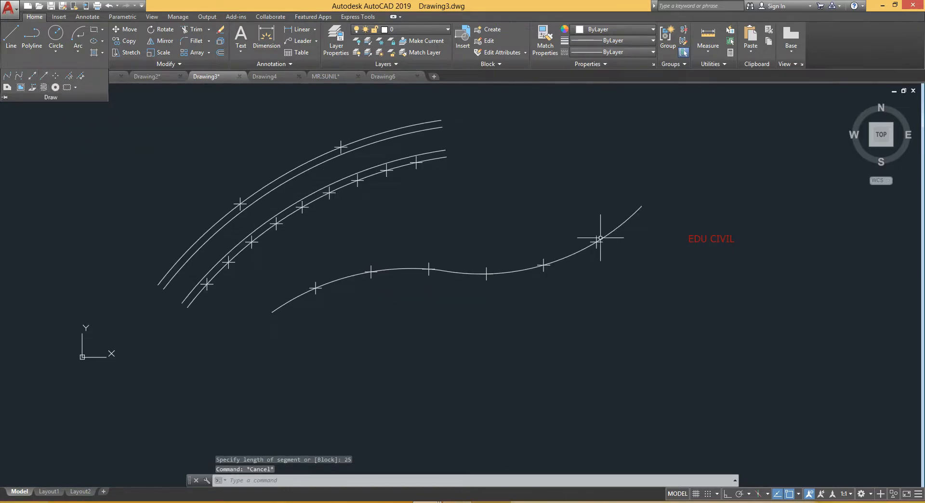
click(665, 194)
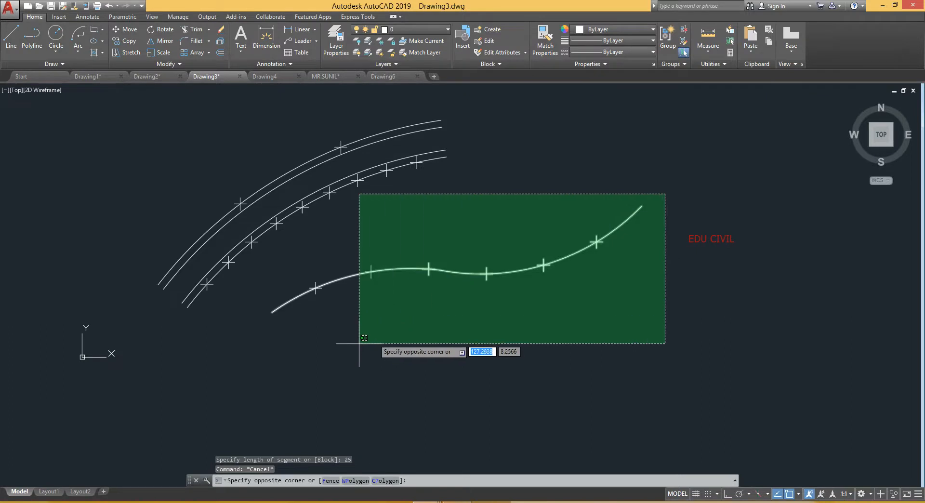
click(445, 368)
key(Delete)
click(442, 251)
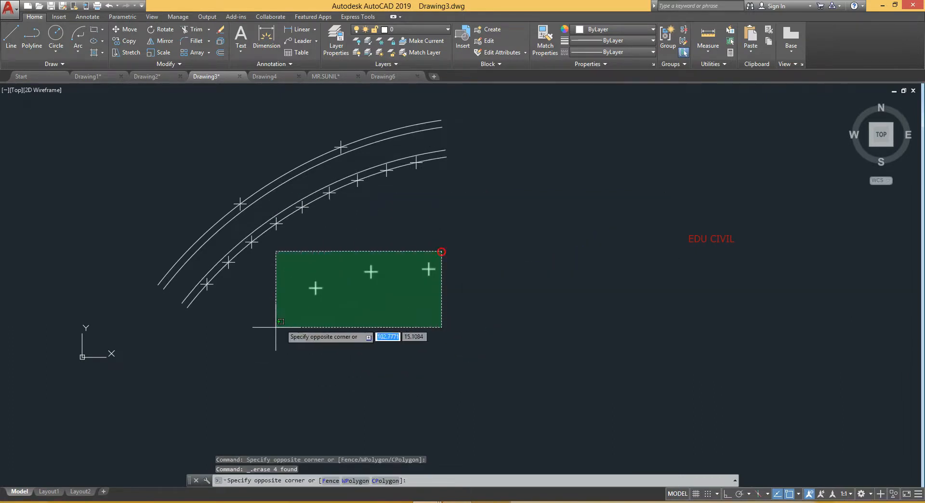
click(276, 327)
key(Delete)
scroll(268, 305, up, 5)
mouse_move(269, 305)
middle_down()
mouse_move(254, 316)
mouse_move(263, 343)
middle_up()
scroll(254, 316, down, 2)
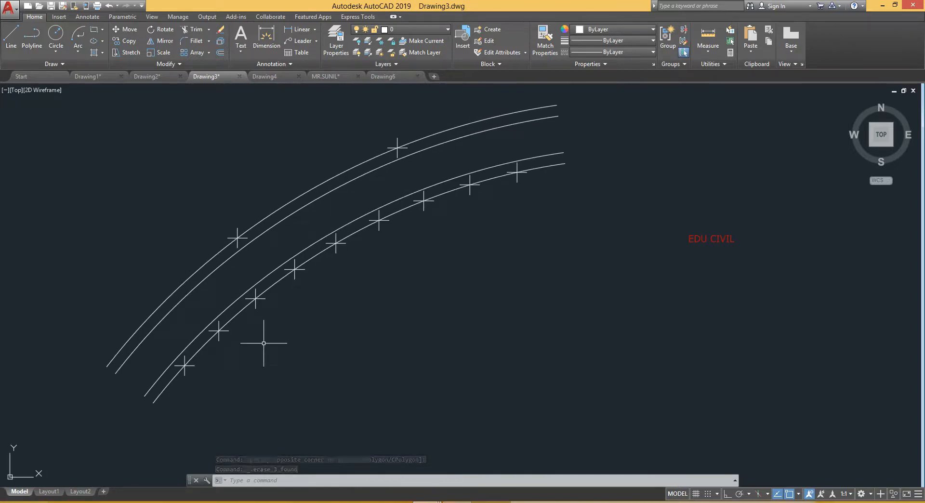
click(155, 76)
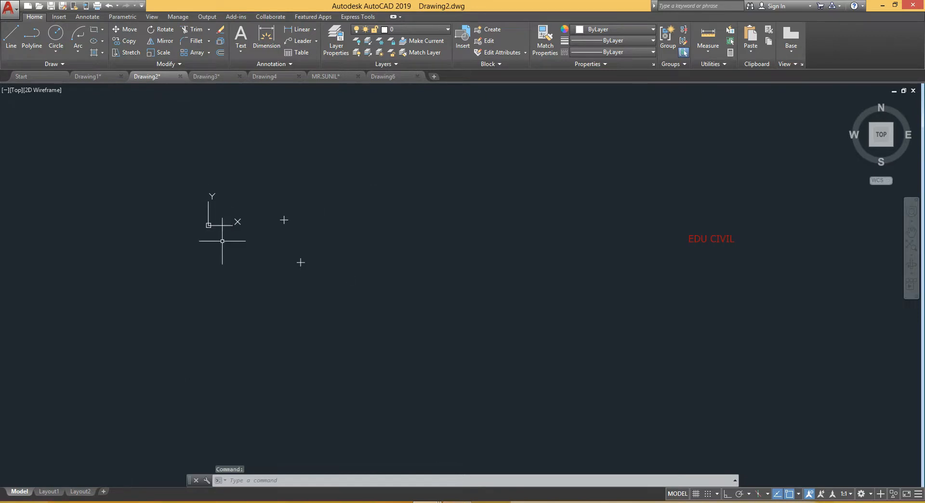
click(93, 76)
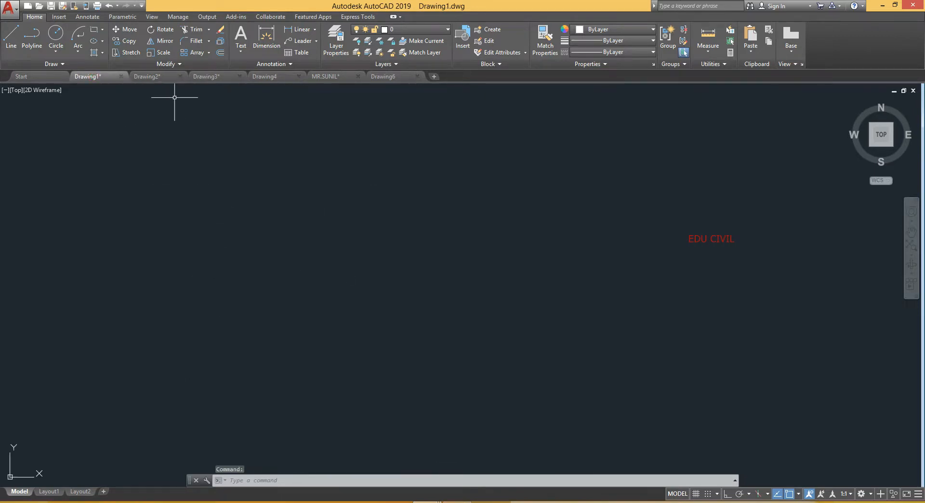
click(158, 77)
click(205, 76)
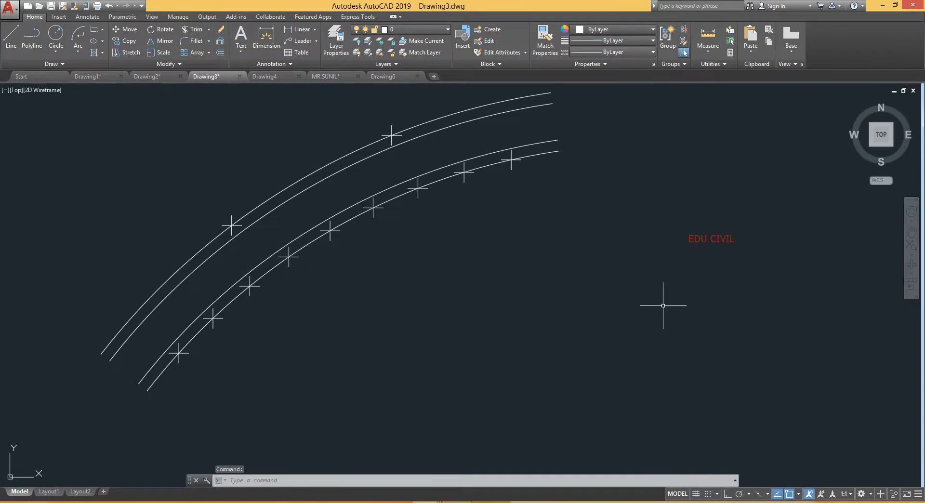
Erase the two measured points on the uppermost arc, keeping the arc itself
scroll(317, 367, down, 1)
middle_drag(310, 366, 367, 340)
scroll(291, 335, up, 2)
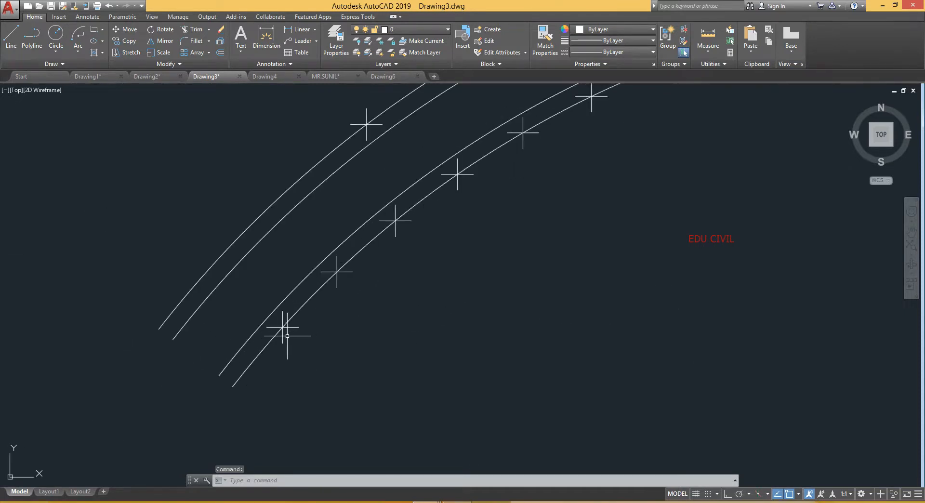
scroll(290, 346, down, 1)
middle_drag(315, 352, 302, 376)
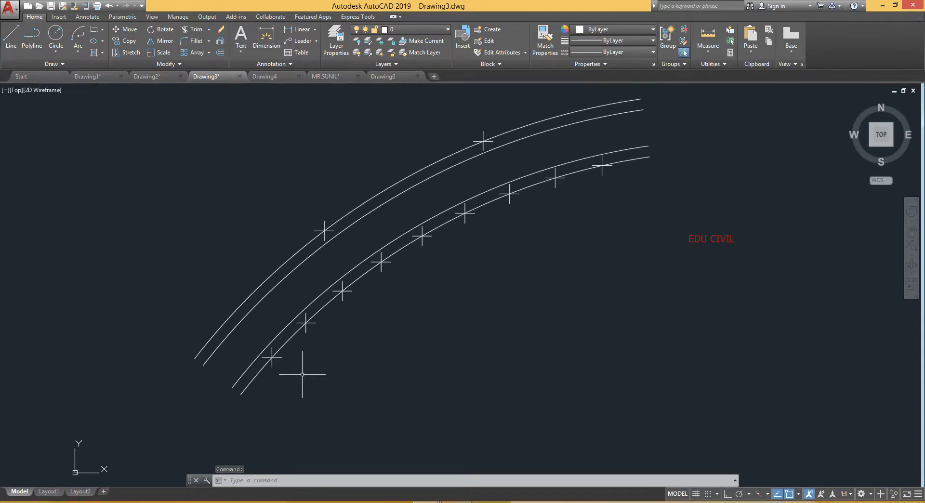
click(299, 215)
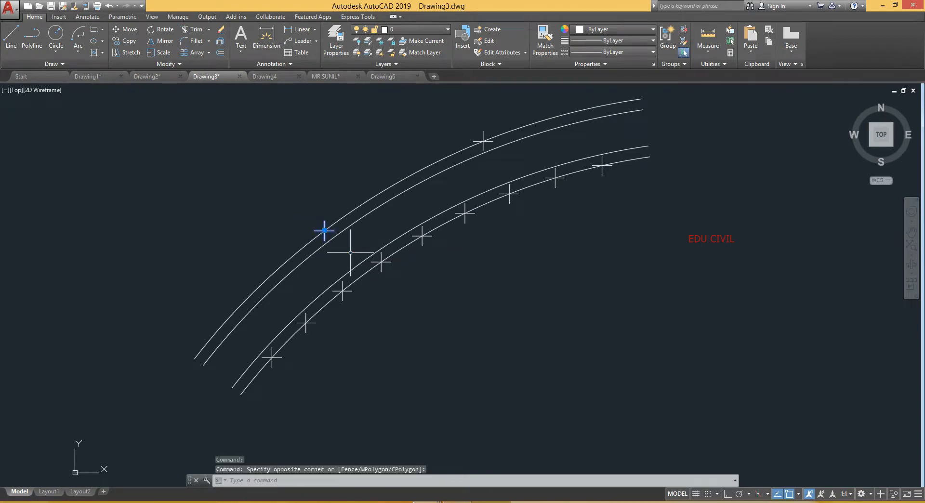
click(442, 133)
click(496, 163)
key(Delete)
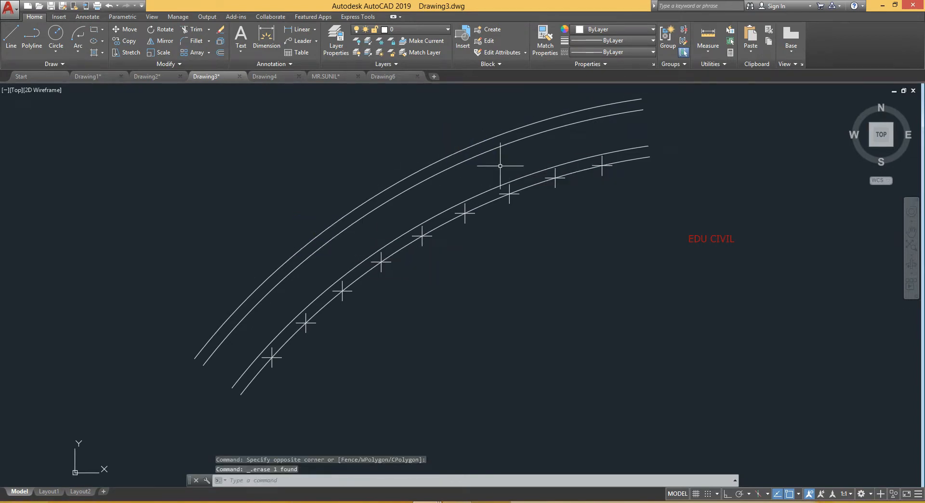
middle_drag(381, 228, 382, 214)
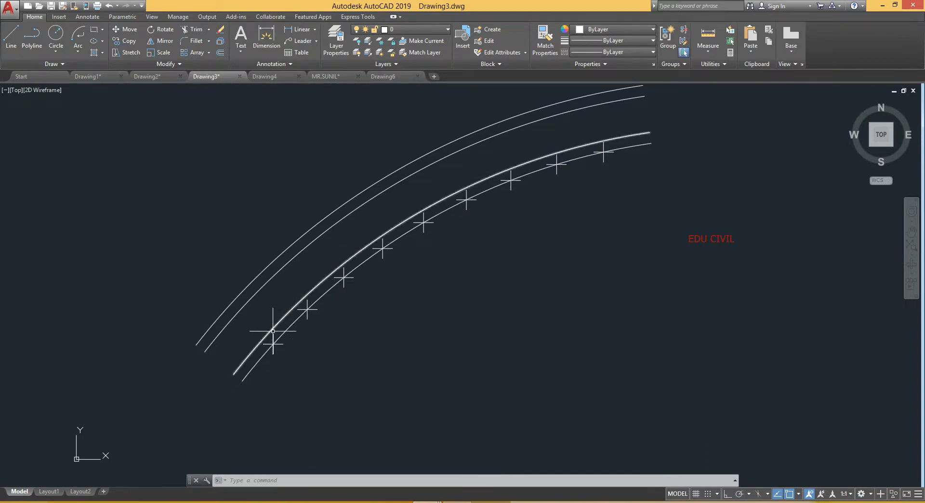
middle_drag(362, 339, 316, 323)
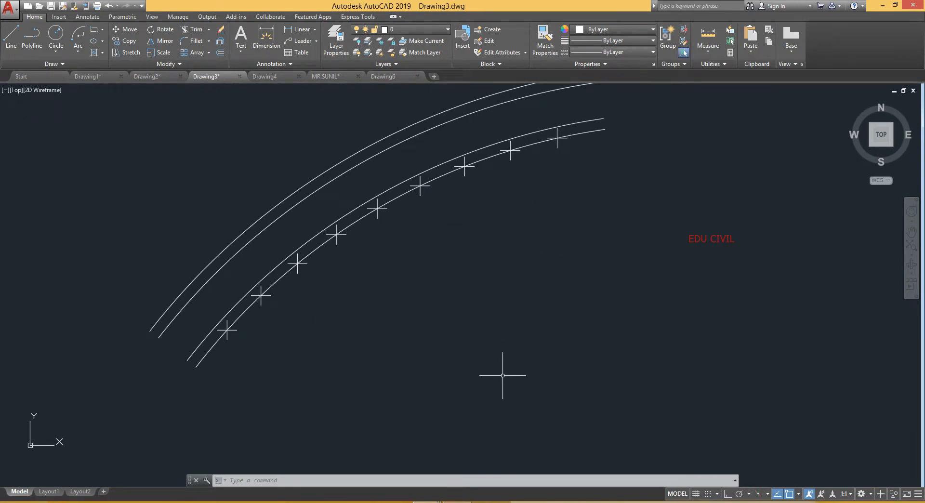
middle_drag(504, 377, 469, 388)
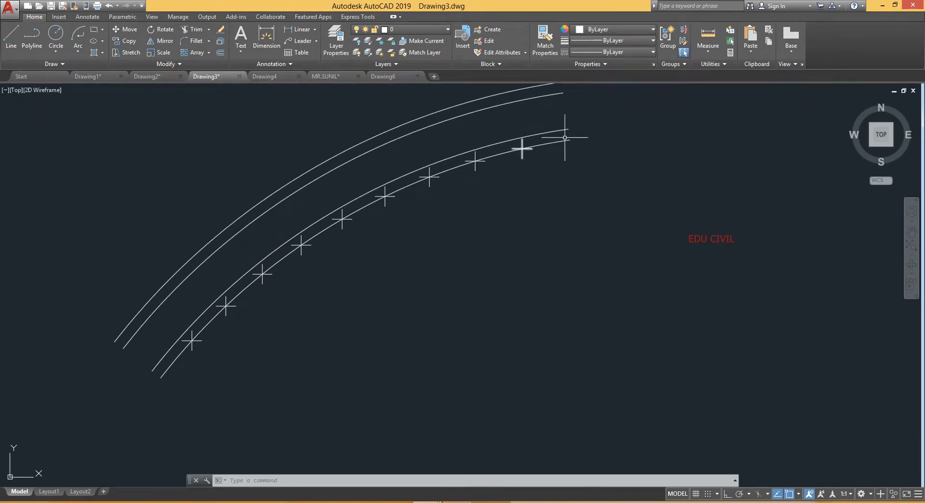
middle_drag(425, 348, 425, 327)
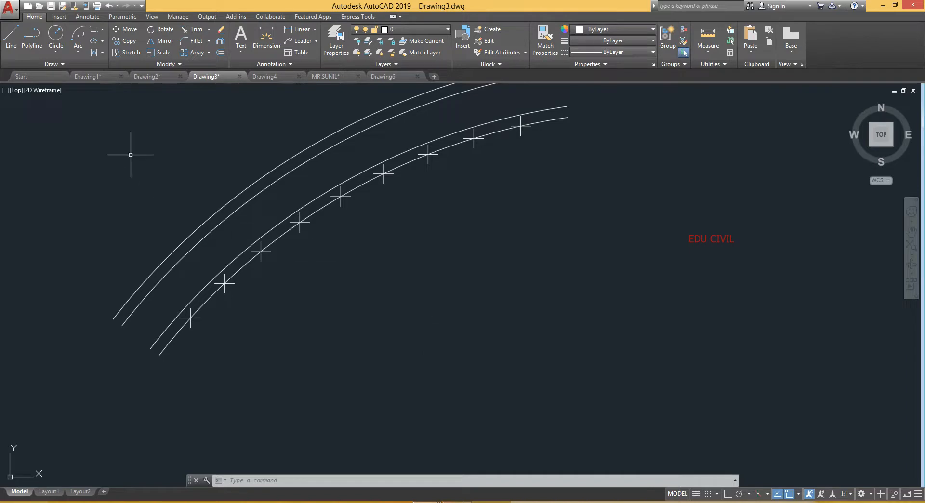
click(62, 63)
scroll(331, 340, down, 1)
mouse_move(323, 320)
middle_down()
mouse_move(332, 340)
mouse_move(317, 352)
middle_up()
scroll(331, 341, up, 1)
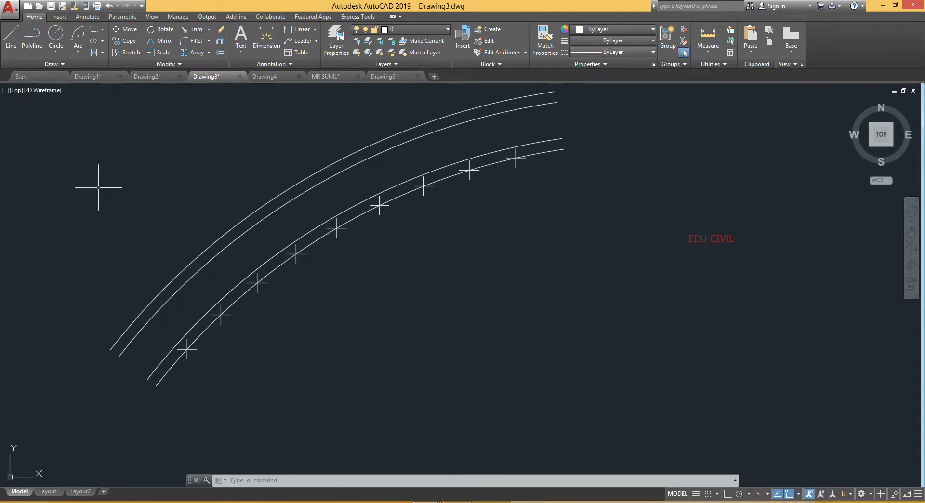
click(64, 67)
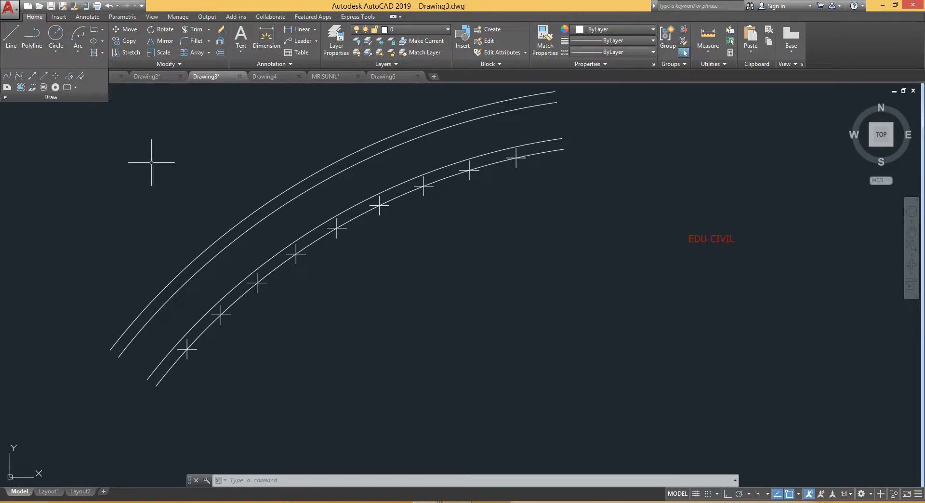
key(Escape)
text(RAY)
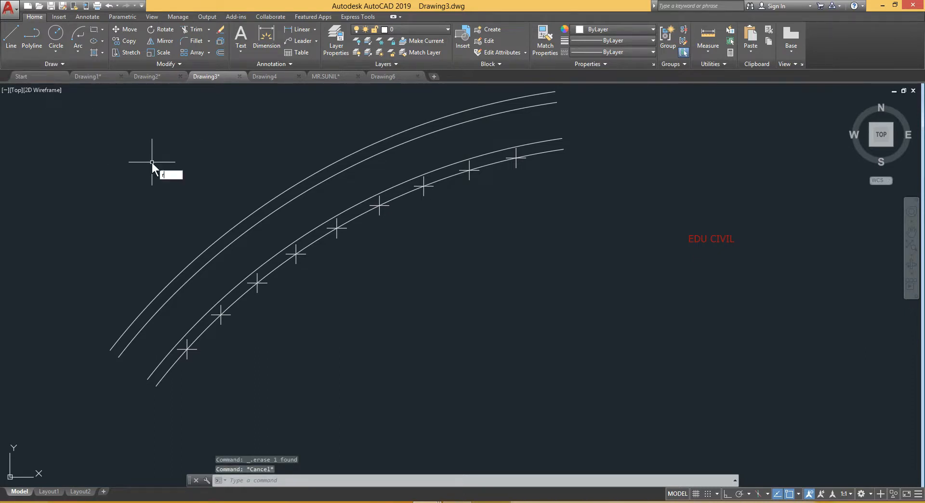
key(Return)
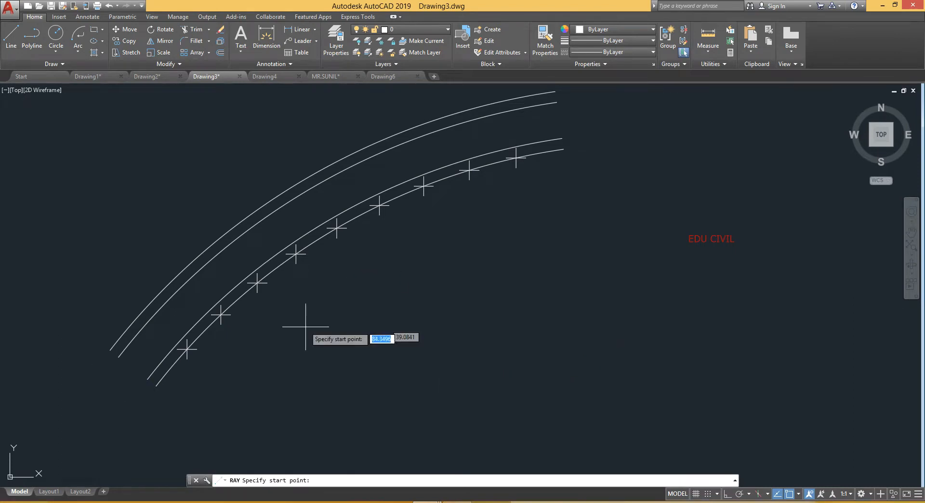
middle_drag(311, 328, 271, 271)
middle_drag(363, 313, 353, 336)
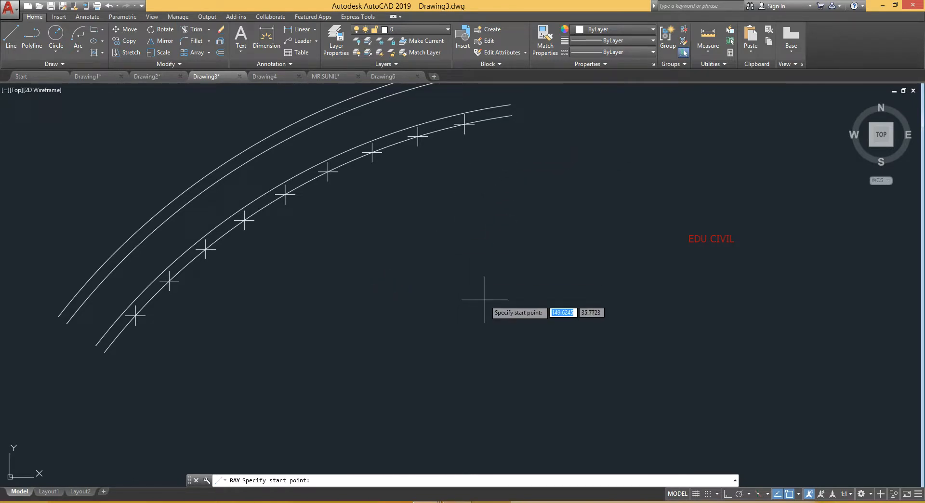
shift+right_click(467, 305)
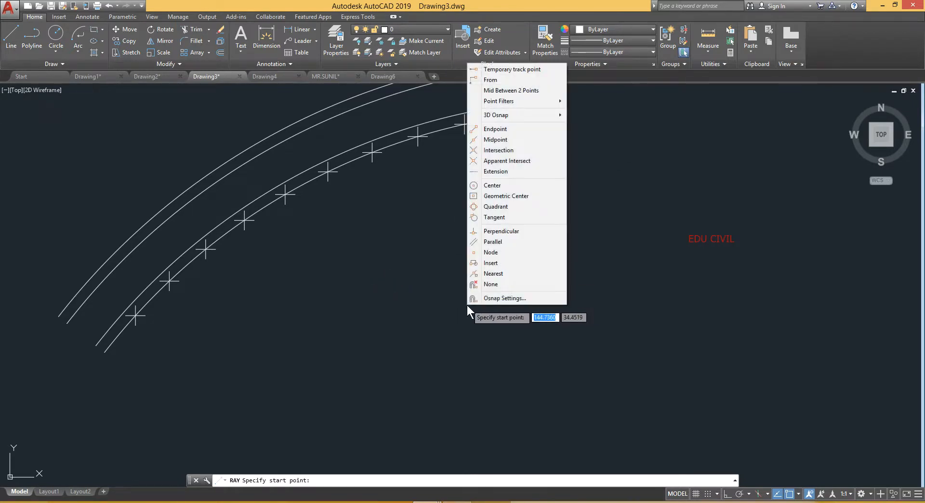
click(501, 185)
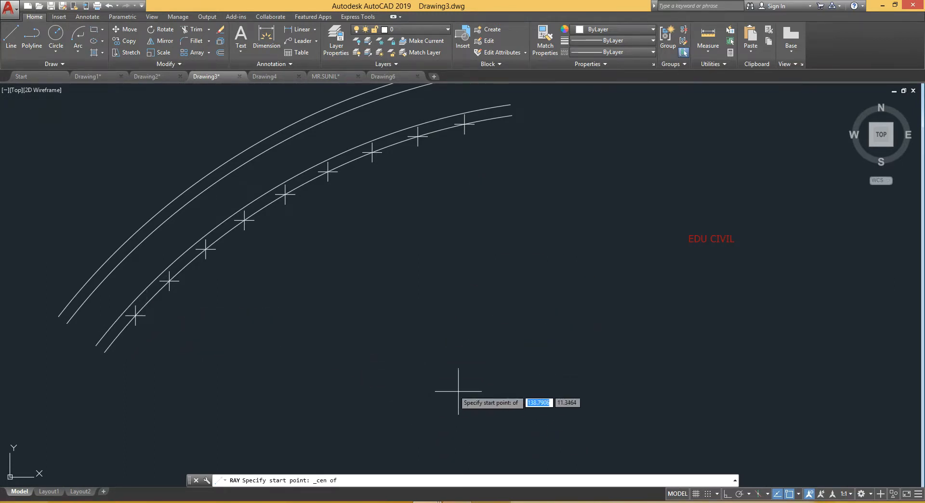
scroll(461, 359, down, 2)
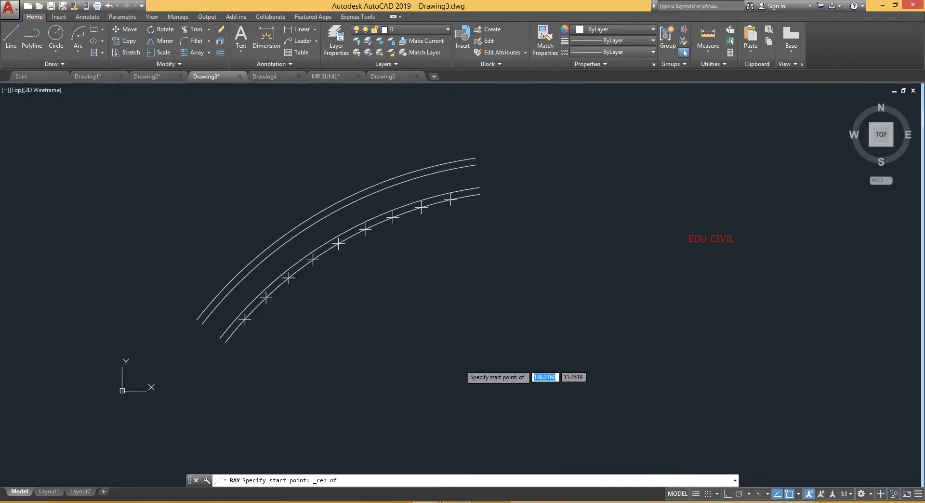
middle_drag(460, 364, 395, 327)
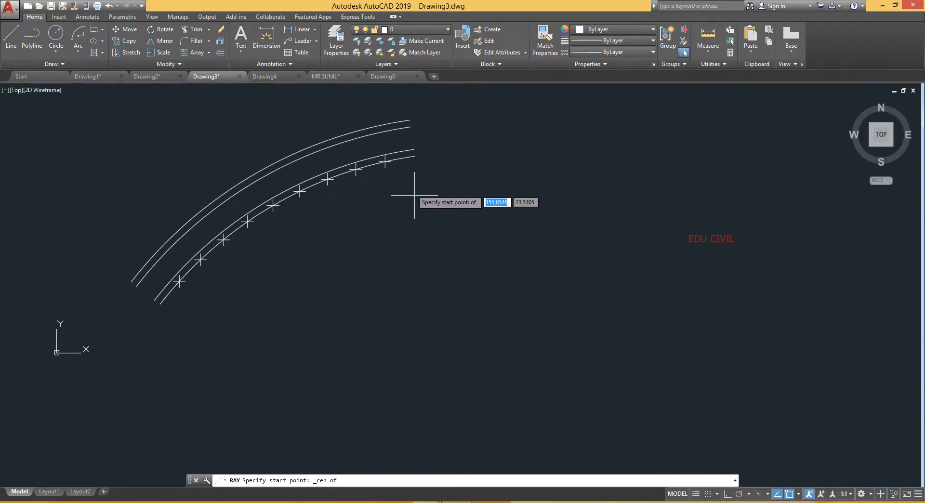
shift+right_click(433, 236)
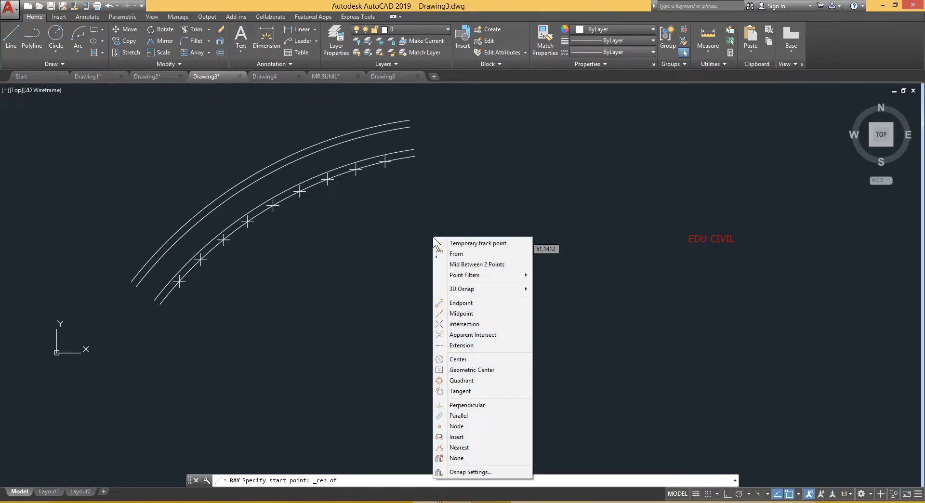
click(466, 362)
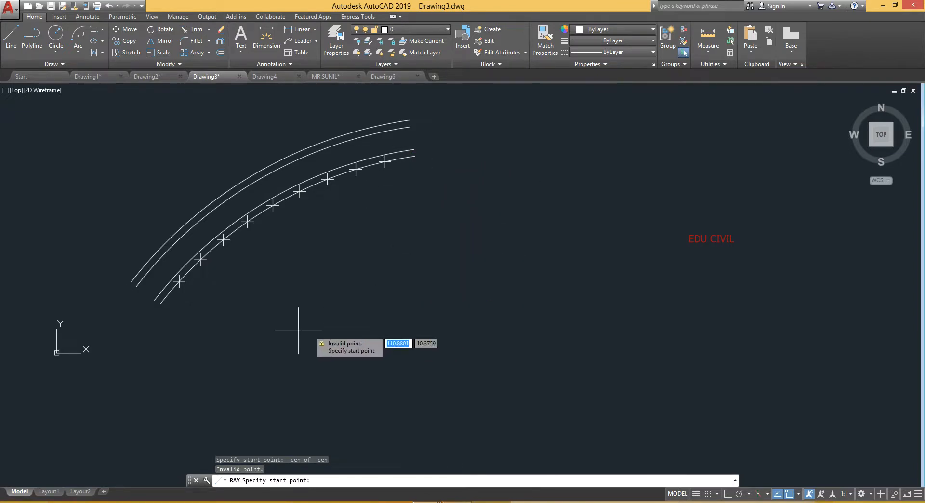
middle_drag(305, 304, 353, 327)
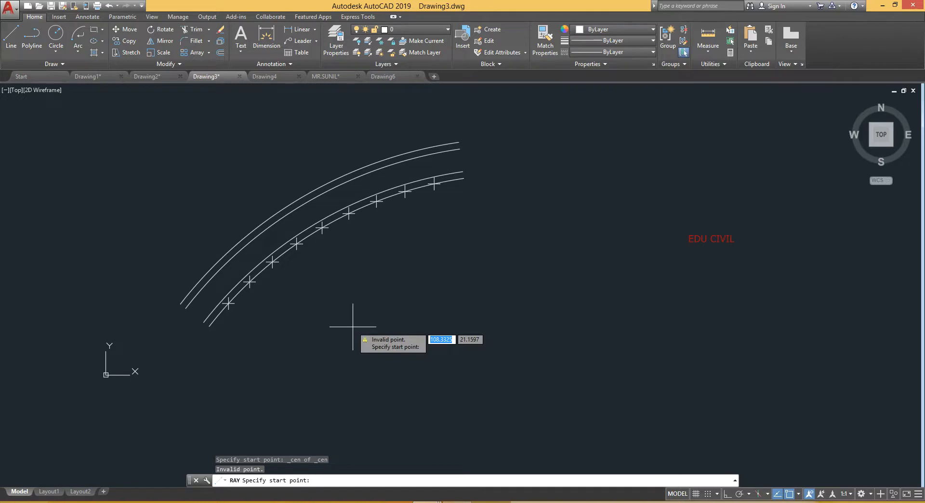
key(Escape)
Start a RAY from the common center of the arcs, using the Center object snap
scroll(214, 244, down, 2)
text(Ry)
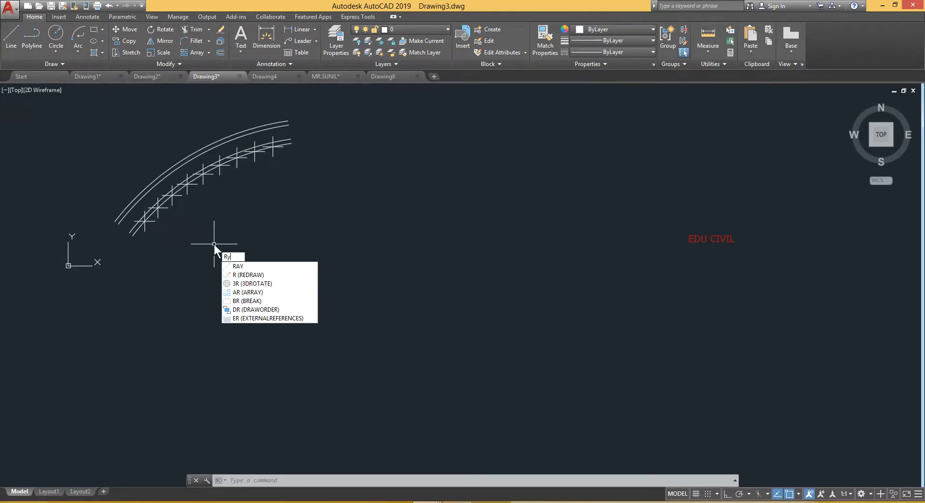
key(BackSpace)
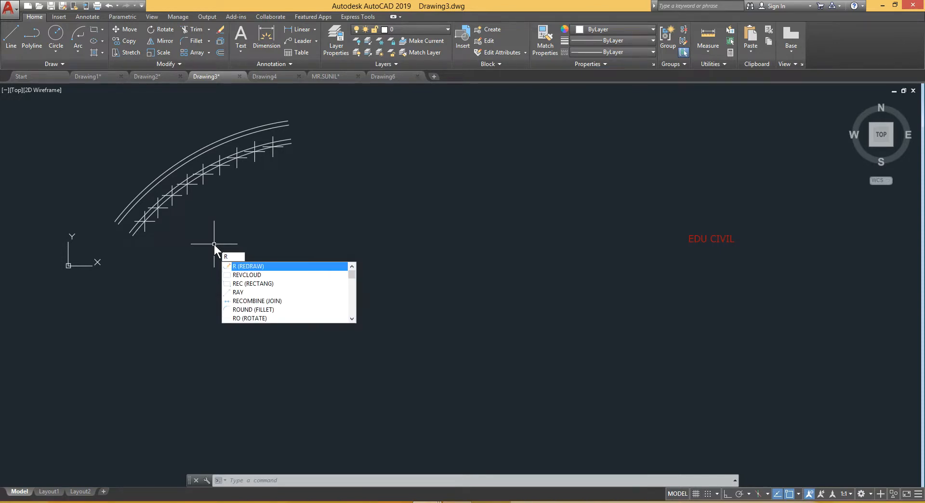
text(AY)
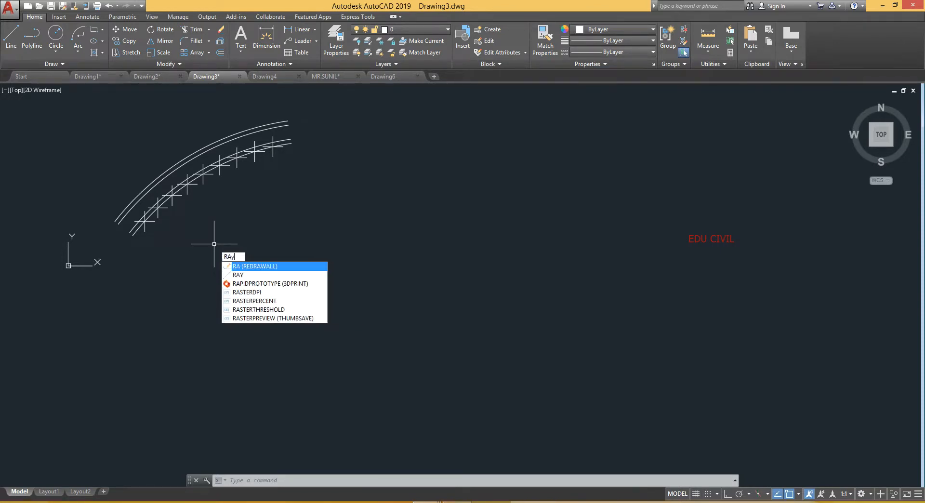
key(Return)
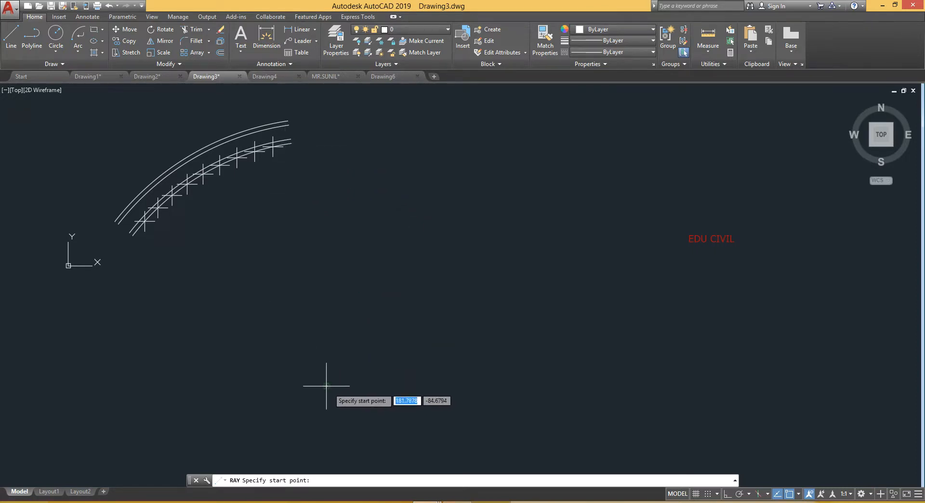
shift+right_click(326, 337)
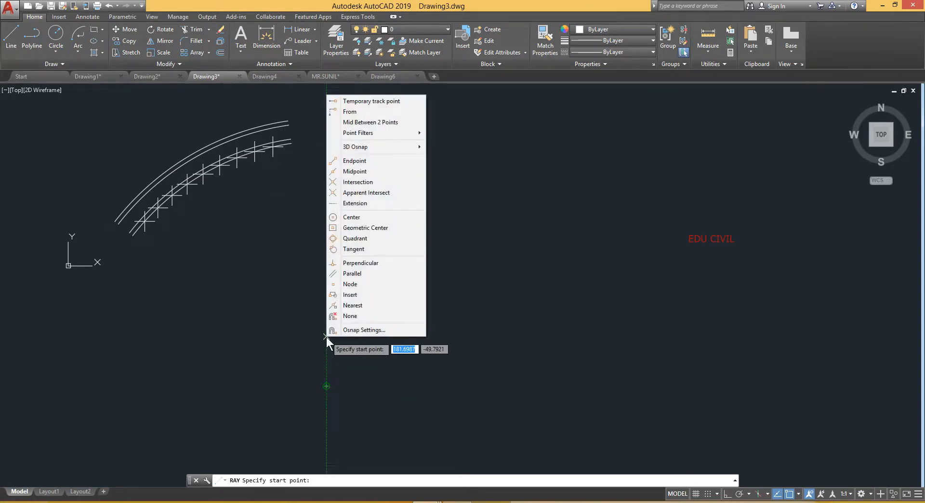
click(354, 221)
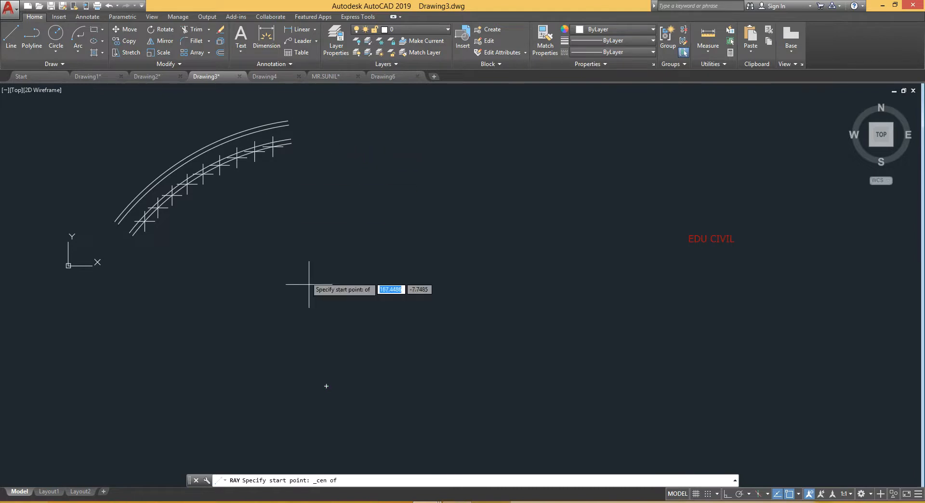
click(322, 385)
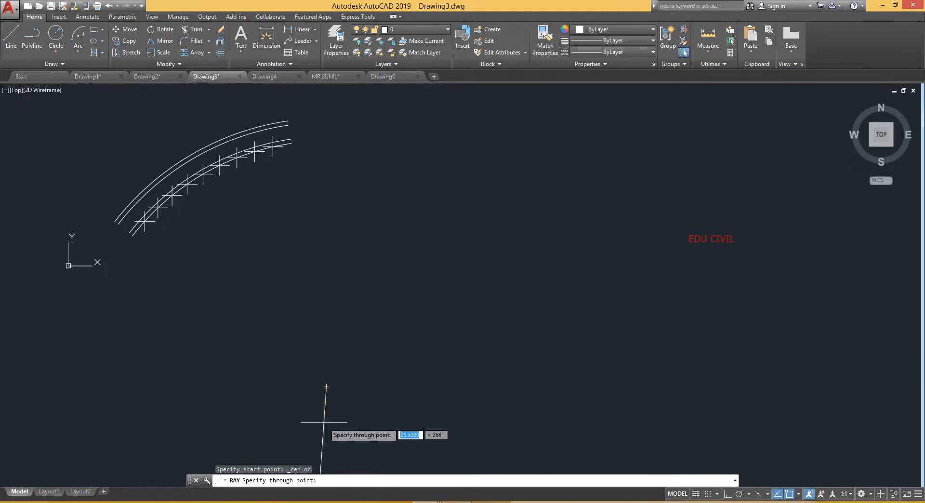
Draw a ray through the lower end of the arcs, trying the Intersection object snap at the first measured point
scroll(171, 266, up, 5)
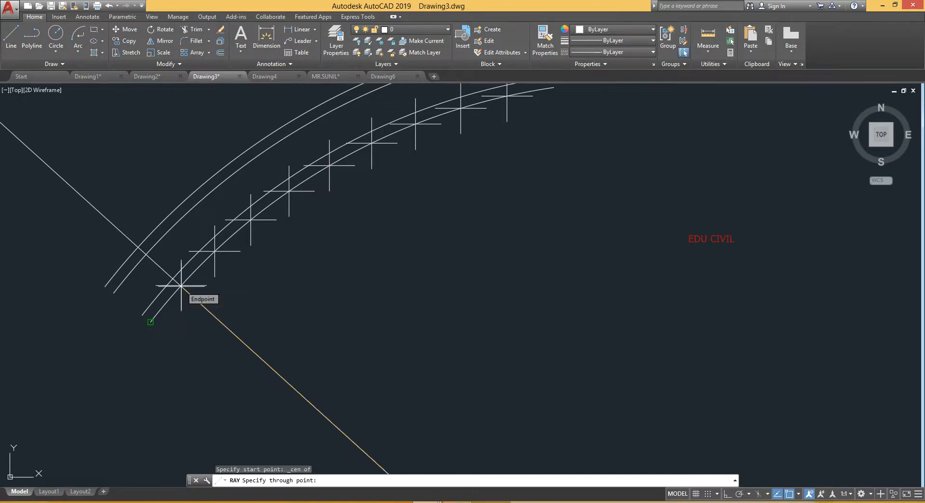
shift+right_click(181, 286)
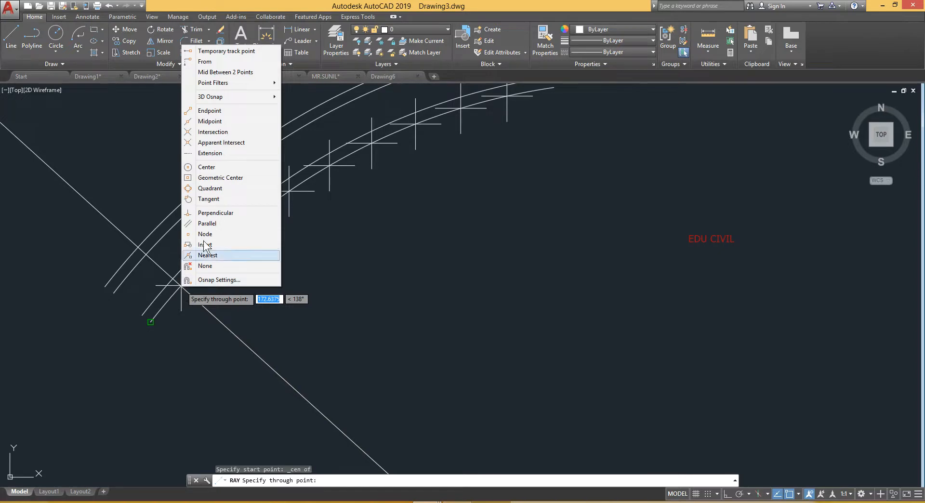
click(210, 131)
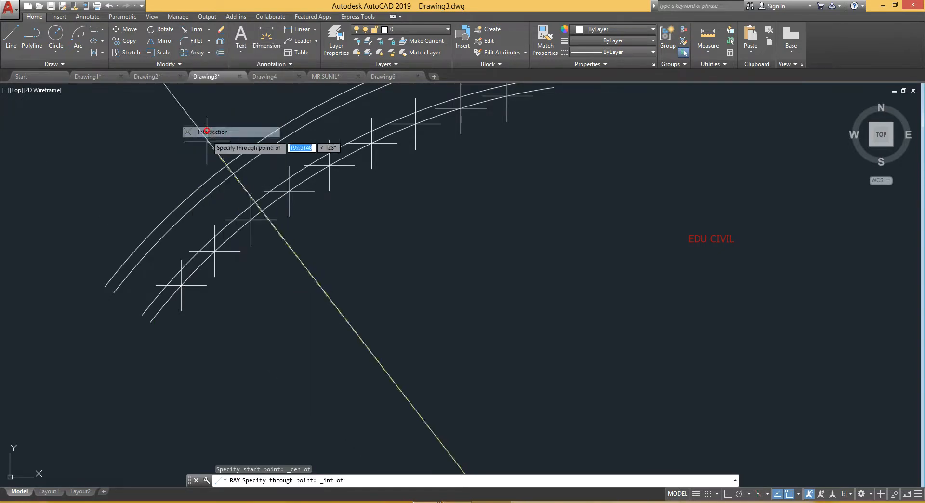
click(179, 288)
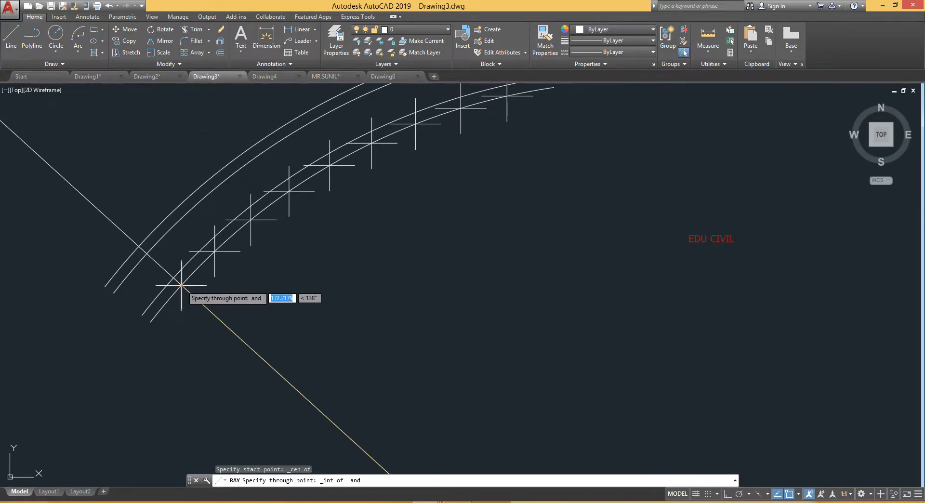
click(220, 249)
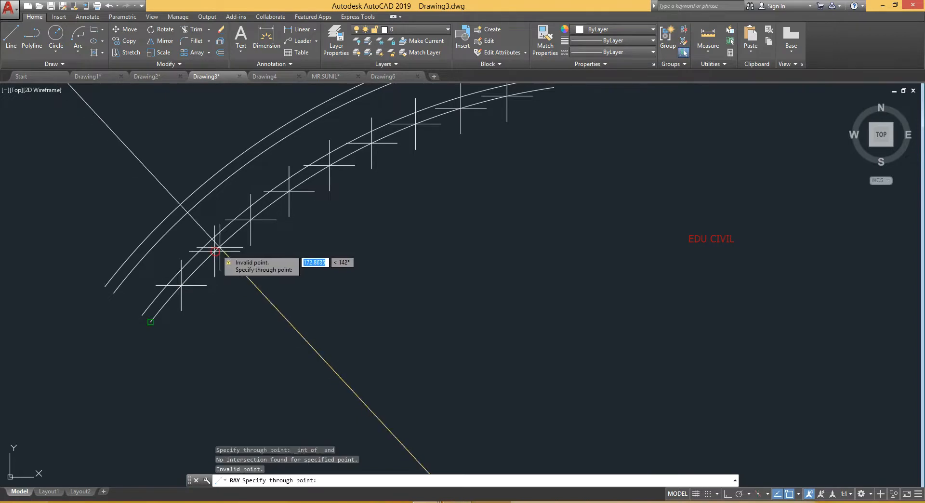
click(253, 219)
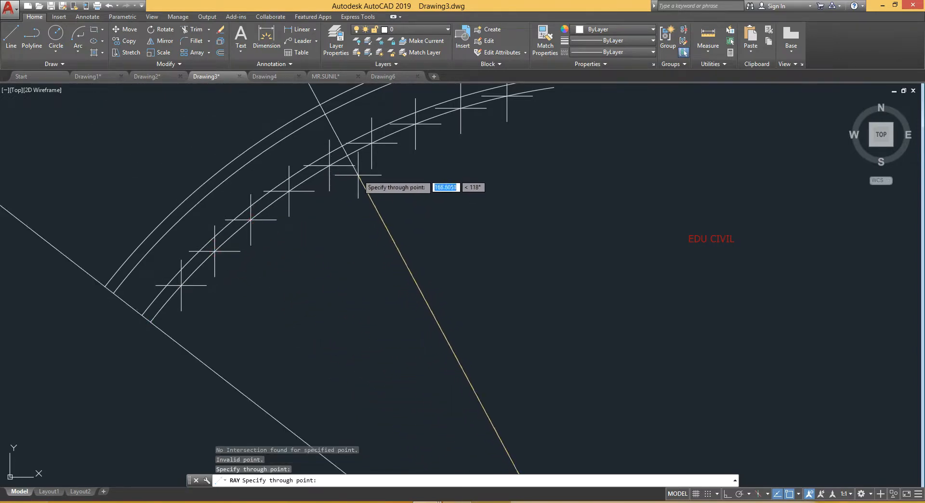
Enable all running object snap modes in the drafting settings while the RAY command stays active
middle_drag(358, 174, 258, 258)
middle_drag(151, 352, 221, 289)
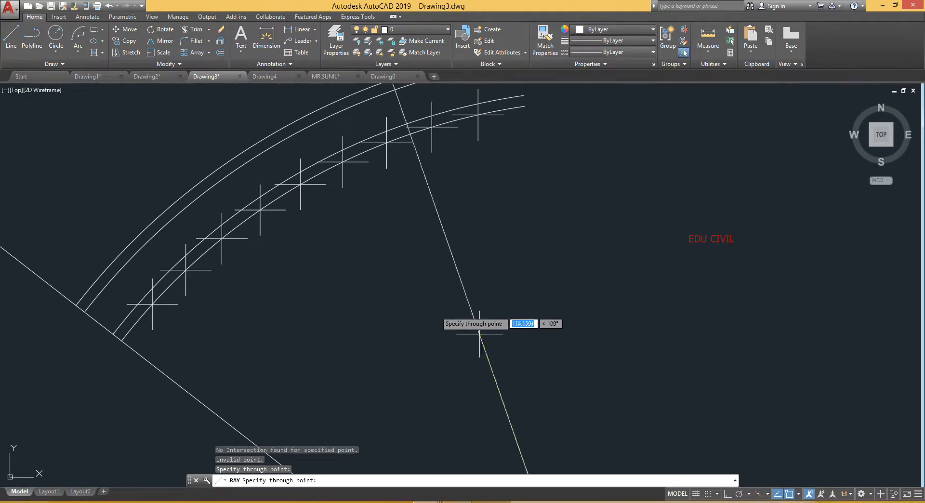
click(798, 493)
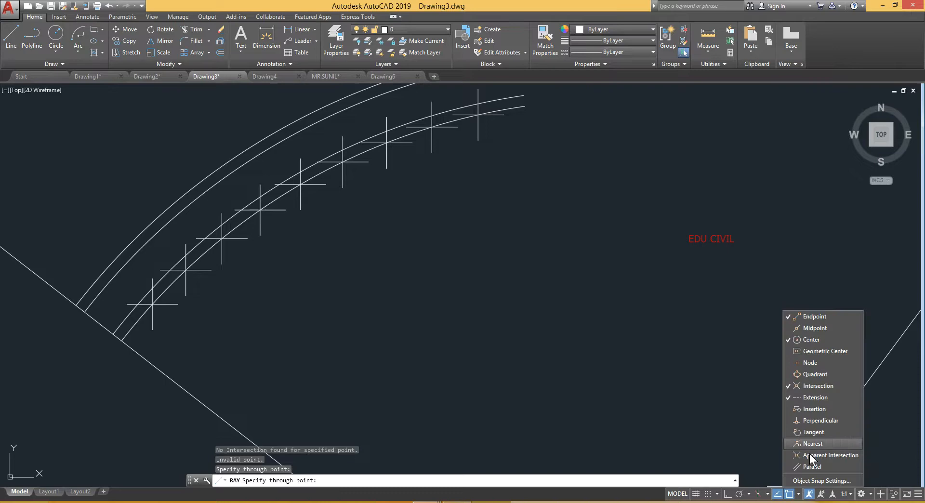
click(800, 494)
click(799, 494)
click(822, 480)
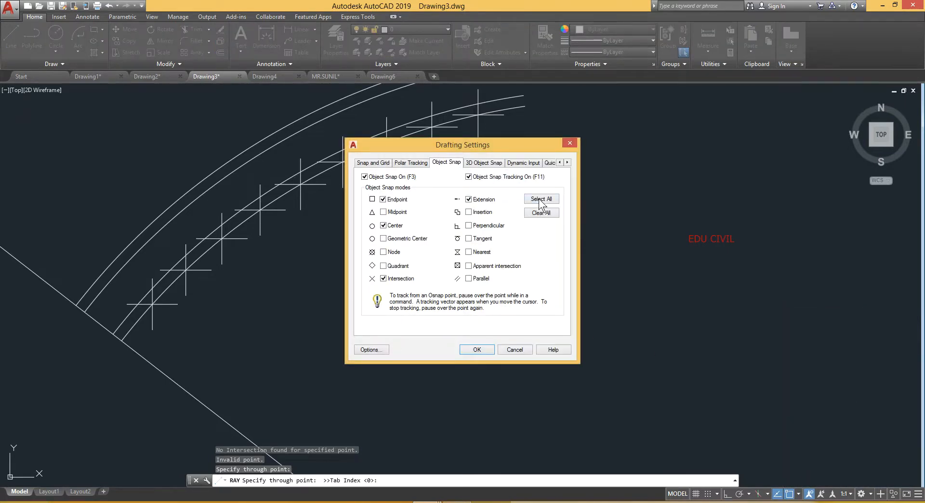
click(479, 348)
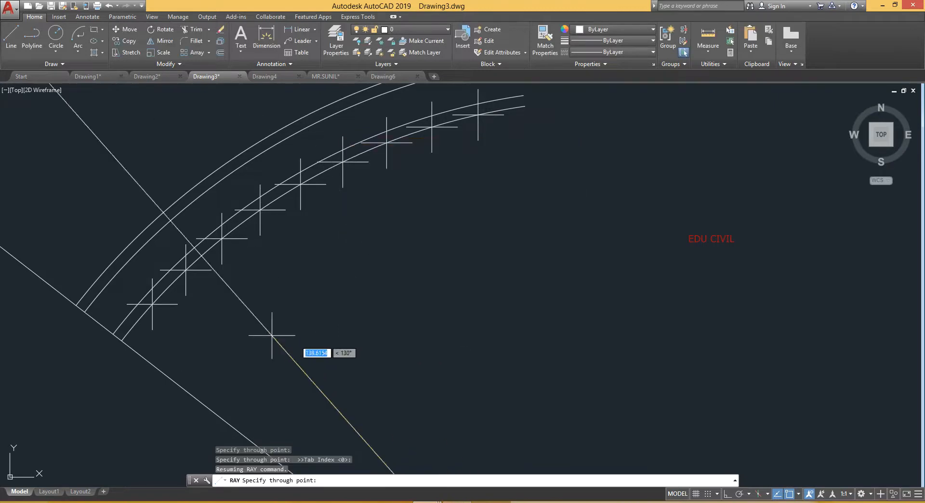
Draw rays from the common center through each of the nine points along the inner arc and end the command
click(187, 270)
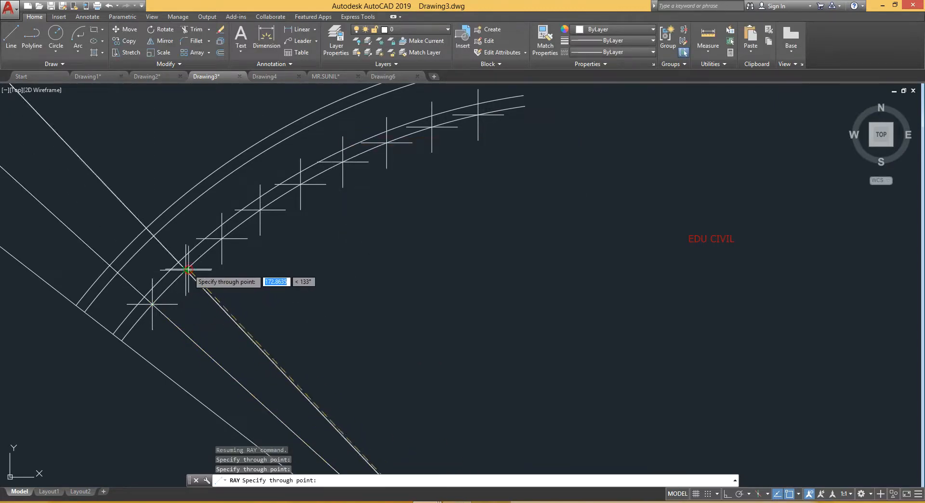
click(222, 238)
click(260, 210)
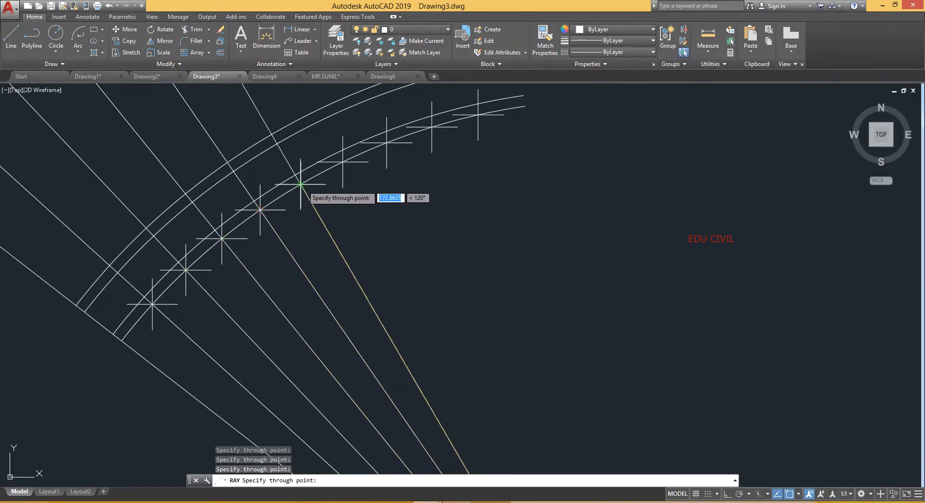
click(301, 184)
click(343, 162)
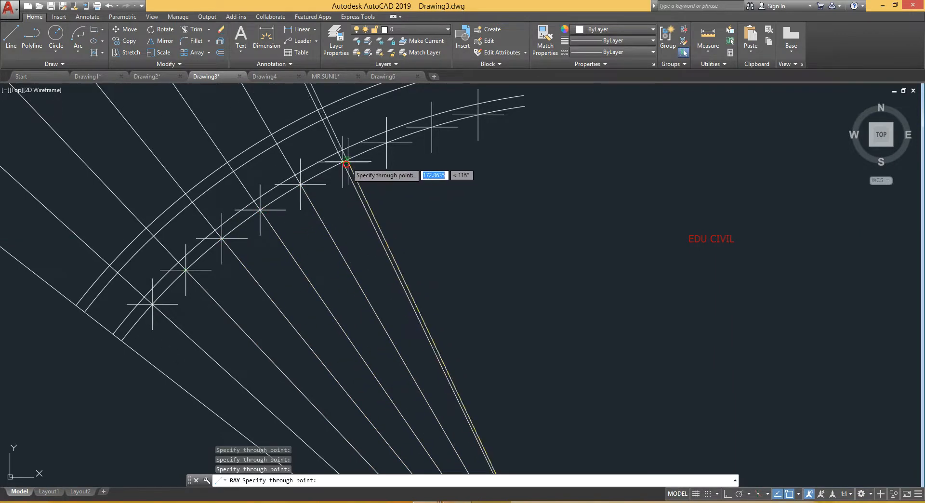
click(387, 143)
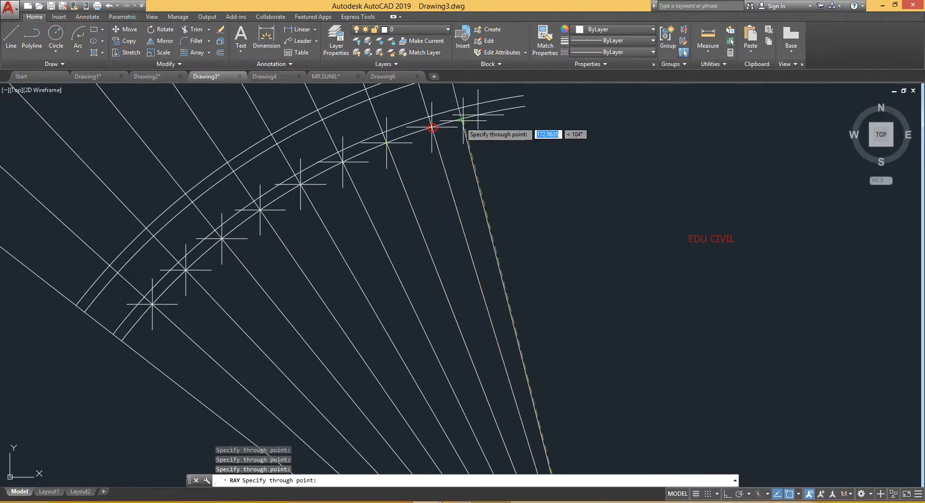
click(432, 126)
click(477, 115)
scroll(460, 171, up, 3)
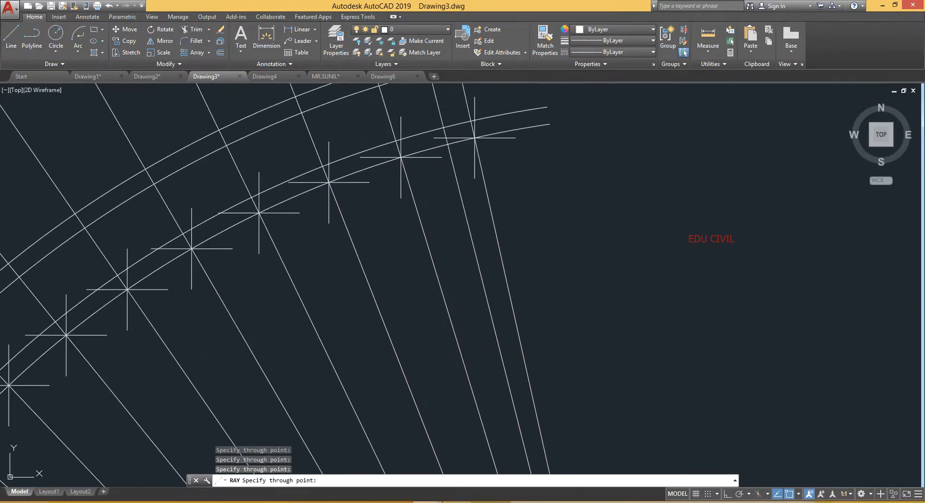
key(Escape)
Examine how the fan of rays crosses the arcs at the points and converges at the common center, and view the additional drawing tools
scroll(448, 248, down, 1)
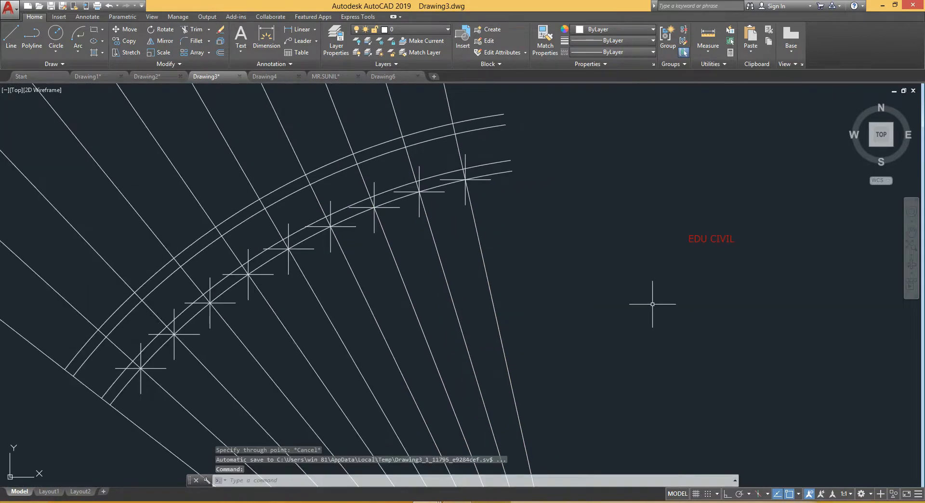
middle_drag(513, 332, 493, 244)
scroll(493, 244, down, 3)
mouse_move(522, 285)
middle_down()
mouse_move(513, 272)
mouse_move(487, 272)
middle_up()
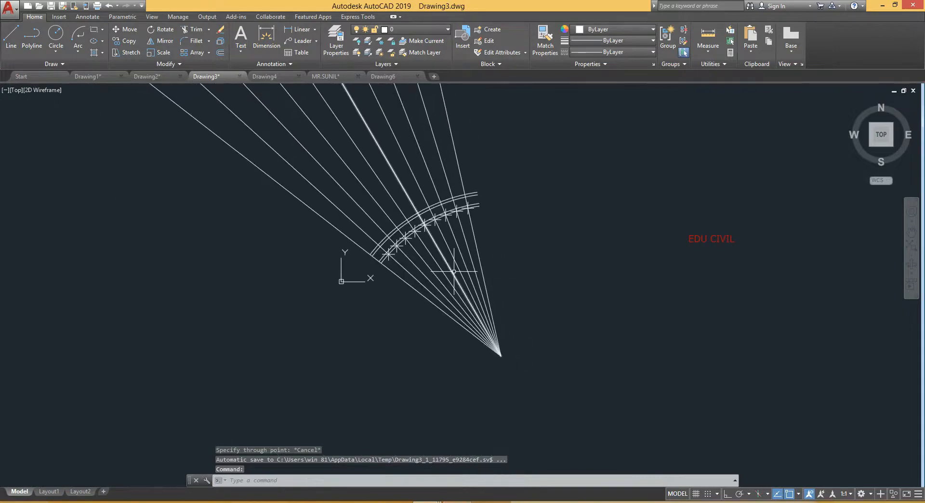
scroll(456, 291, up, 2)
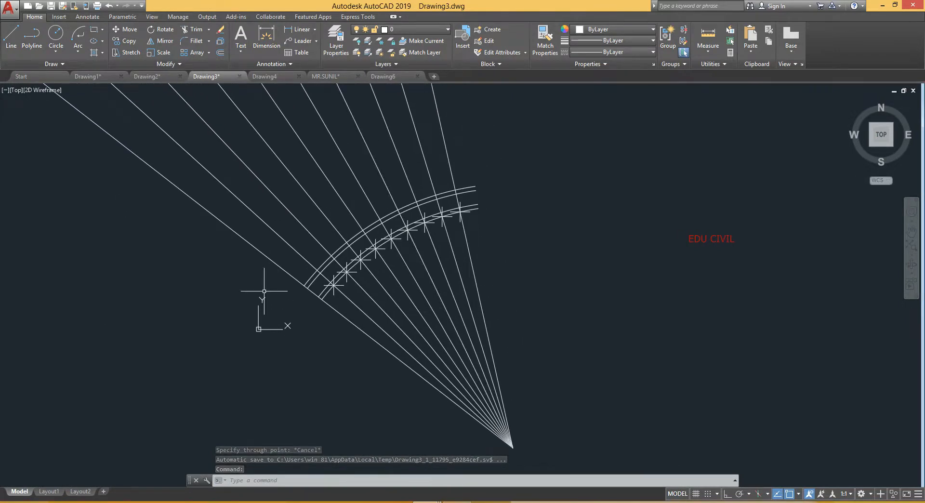
scroll(303, 248, up, 2)
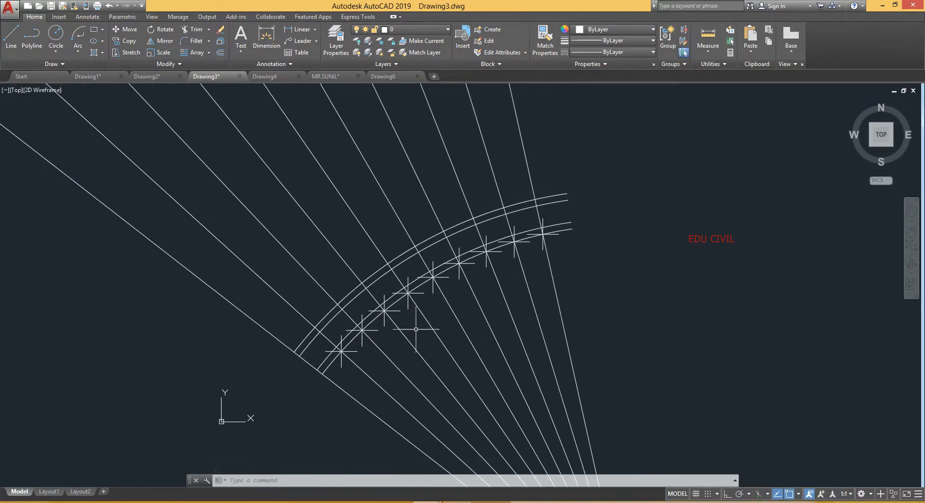
middle_drag(532, 413, 478, 352)
mouse_move(533, 455)
middle_down()
mouse_move(464, 391)
mouse_move(475, 414)
mouse_move(482, 394)
middle_up()
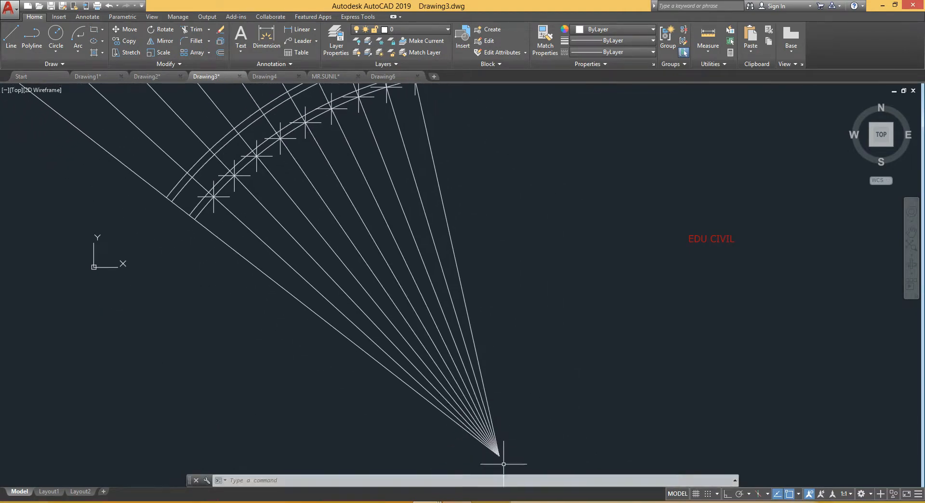
scroll(424, 373, down, 4)
scroll(308, 332, up, 8)
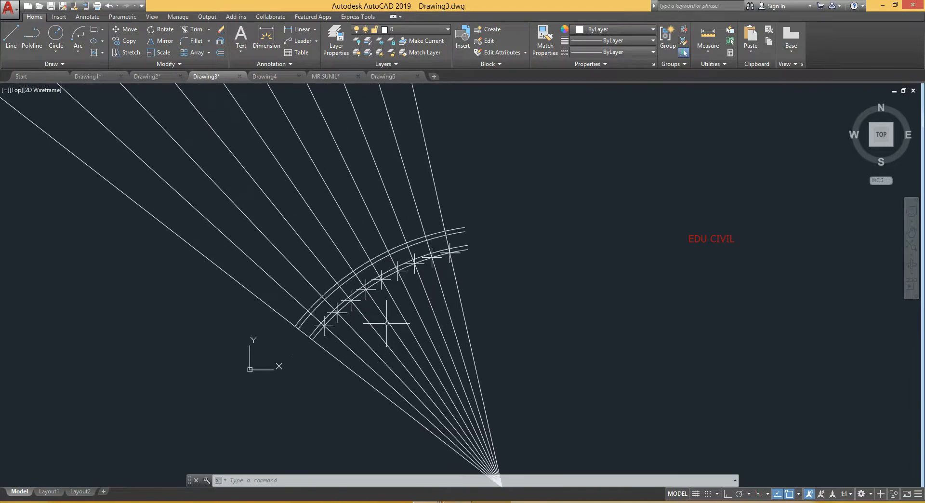
middle_drag(319, 341, 313, 352)
mouse_move(276, 341)
middle_down()
mouse_move(308, 370)
mouse_move(314, 332)
mouse_move(334, 326)
middle_up()
scroll(275, 351, up, 2)
scroll(230, 287, down, 2)
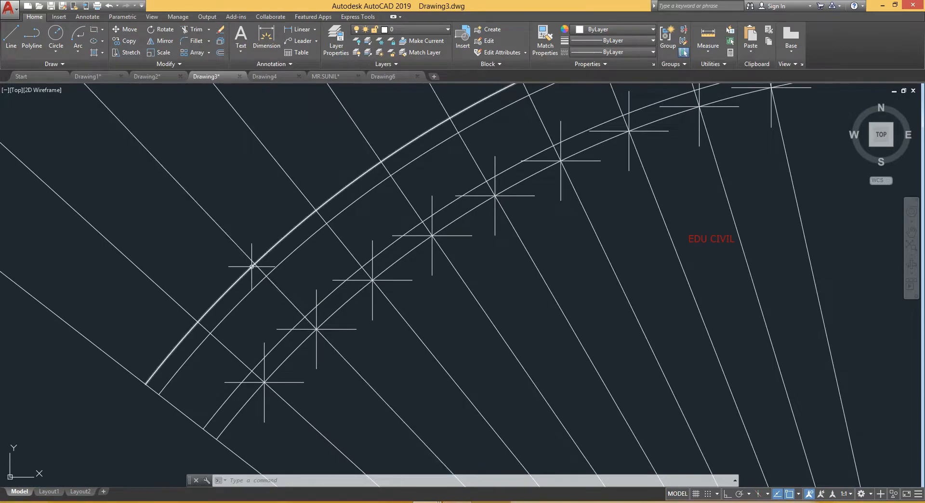
scroll(292, 293, down, 3)
scroll(318, 324, up, 2)
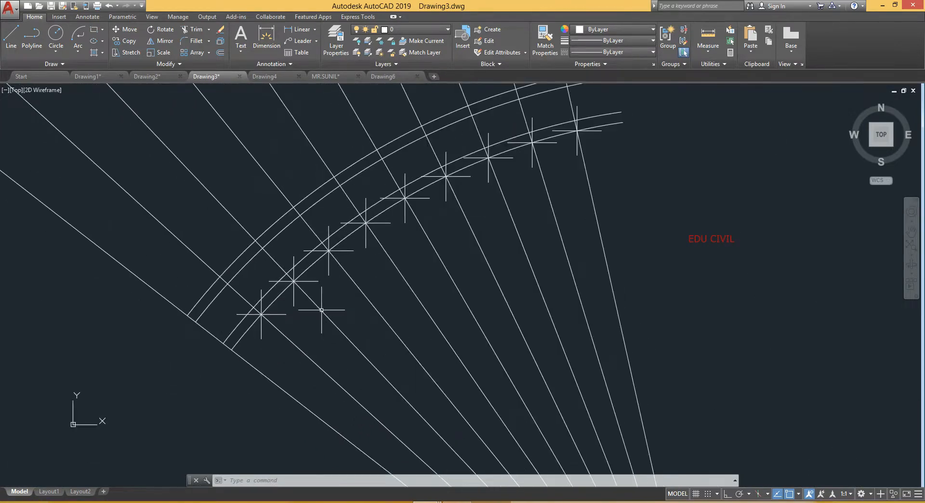
scroll(321, 310, down, 2)
middle_drag(345, 300, 333, 313)
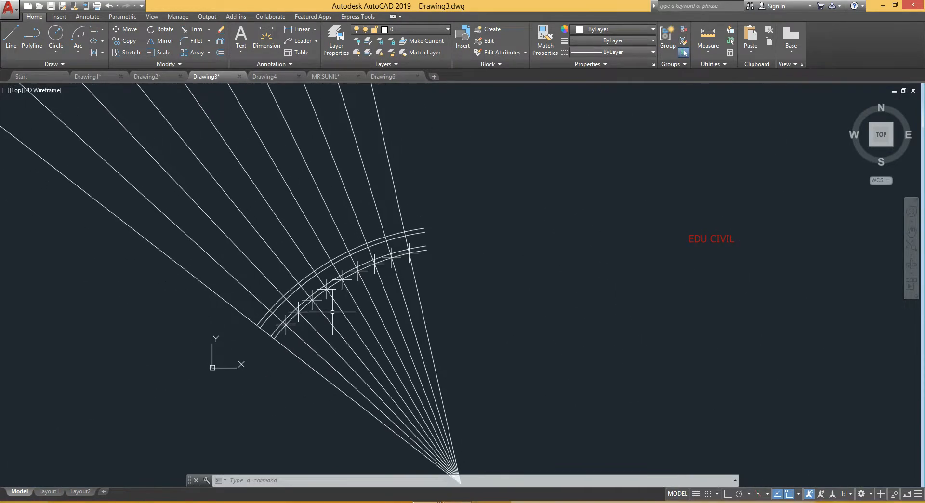
middle_drag(345, 345, 311, 323)
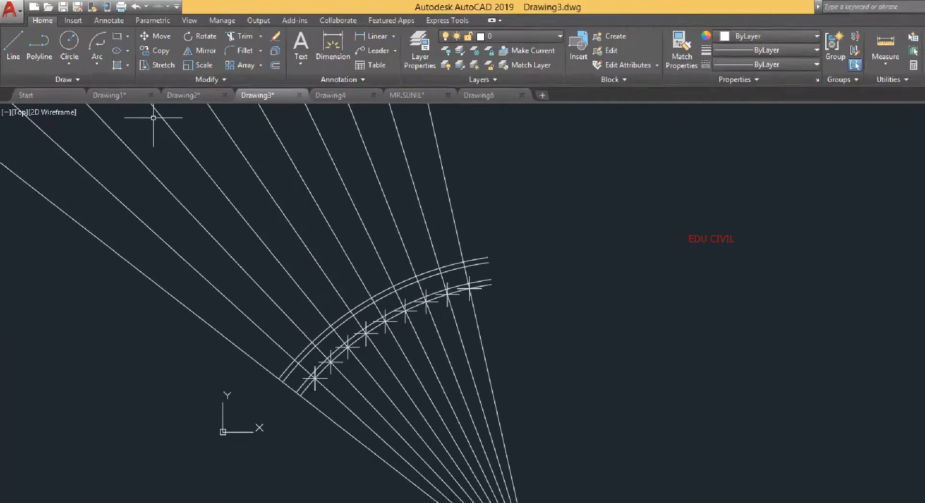
click(121, 127)
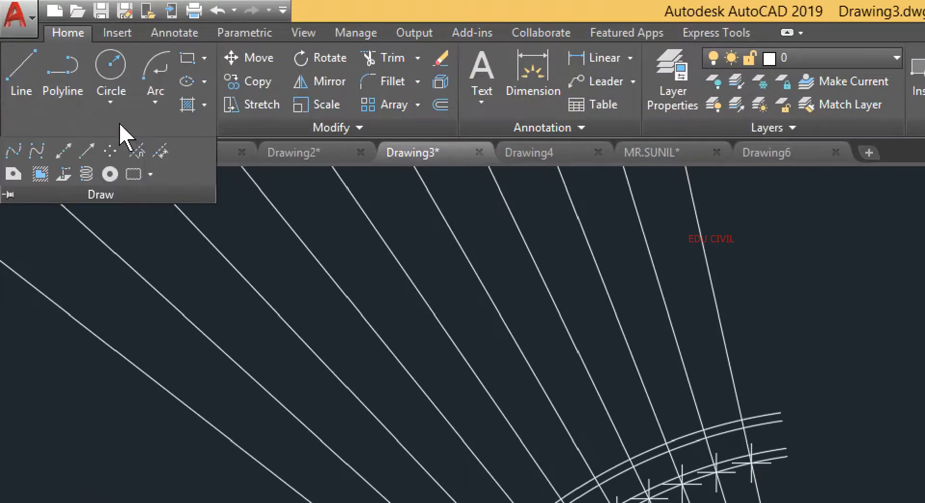
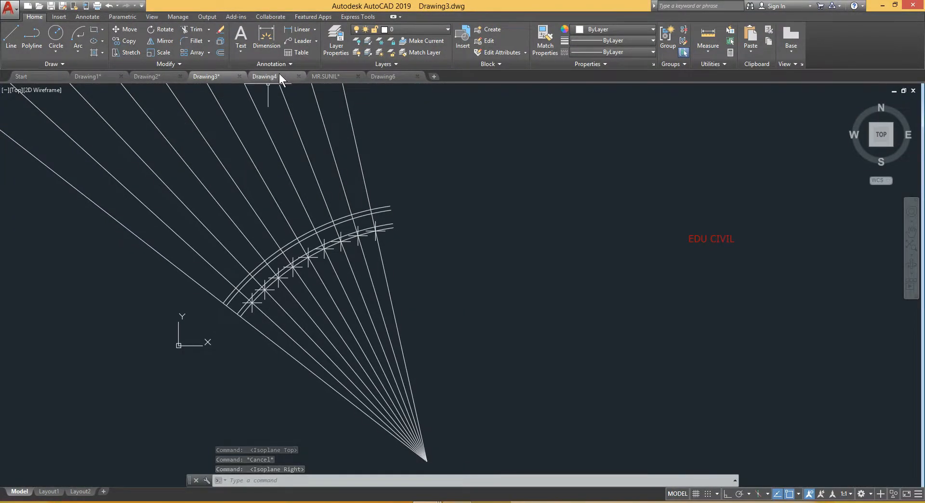
Switch to the drawing with the house floor plan and examine its bedrooms, living area and staircase
click(279, 75)
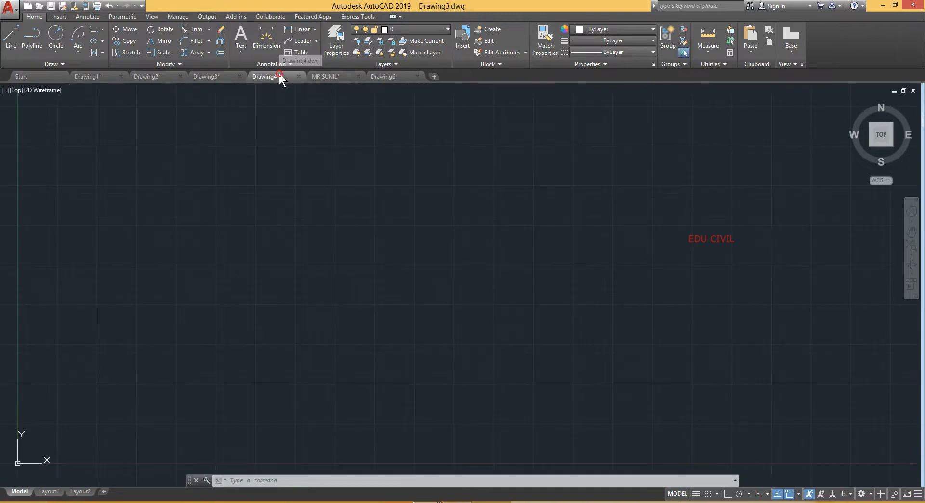
click(327, 76)
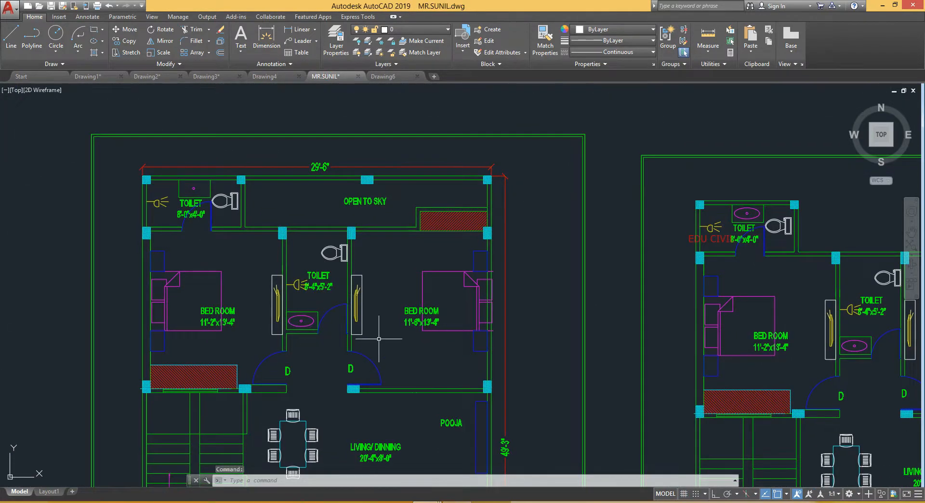
middle_drag(379, 339, 343, 323)
middle_drag(293, 342, 372, 338)
scroll(272, 266, up, 2)
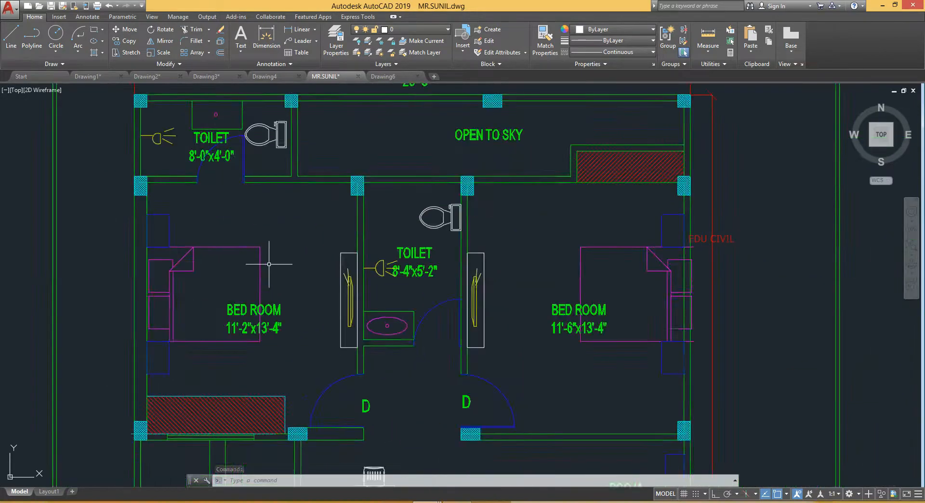
middle_drag(310, 282, 176, 262)
middle_drag(212, 328, 324, 245)
scroll(324, 245, down, 2)
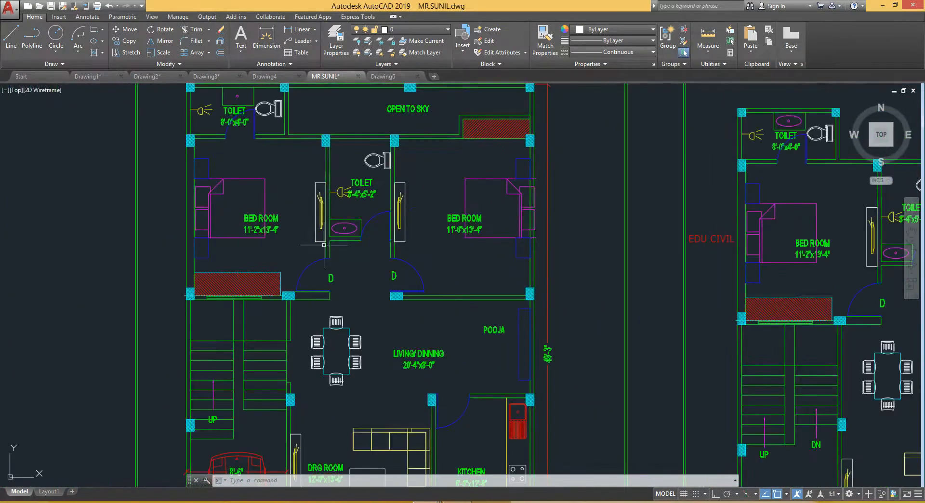
middle_drag(298, 317, 312, 226)
scroll(287, 265, up, 1)
middle_drag(263, 267, 278, 243)
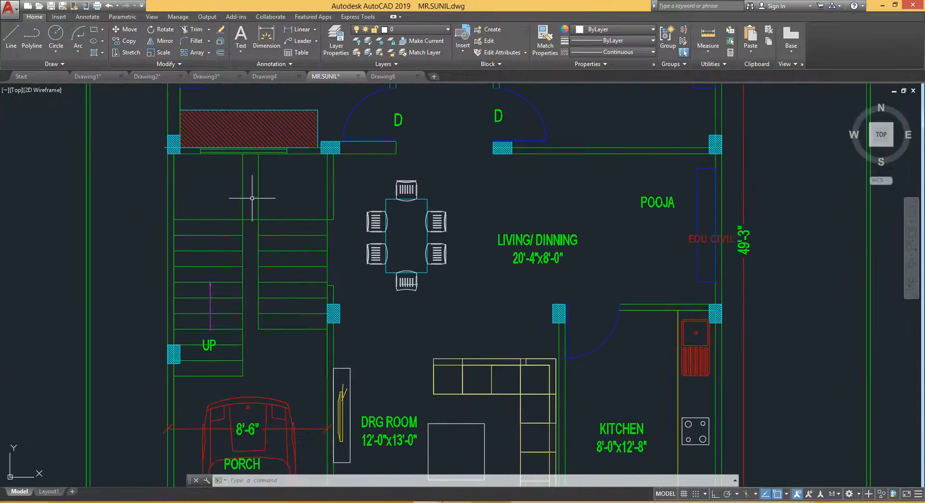
scroll(250, 197, up, 1)
middle_drag(250, 197, 270, 168)
scroll(303, 171, down, 4)
scroll(281, 199, up, 2)
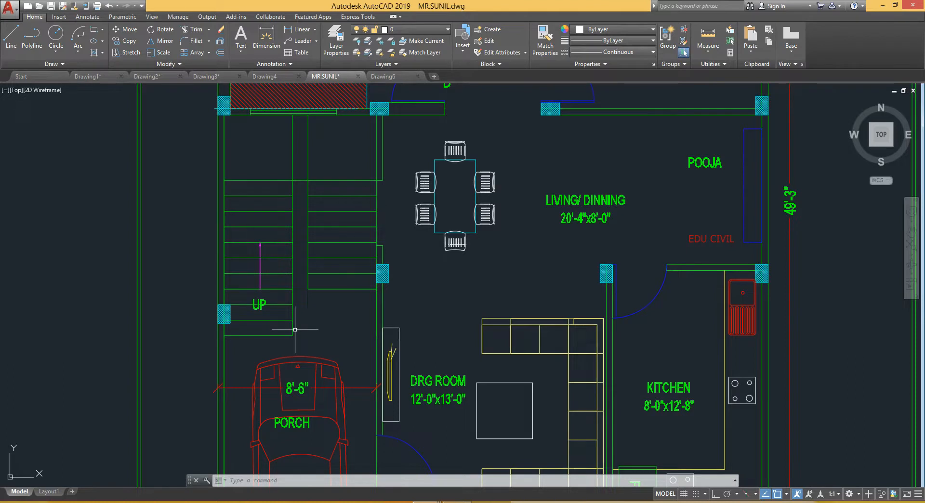
Erase all the staircase lines above the porch in the floor plan, keeping the UP arrow and label
click(347, 144)
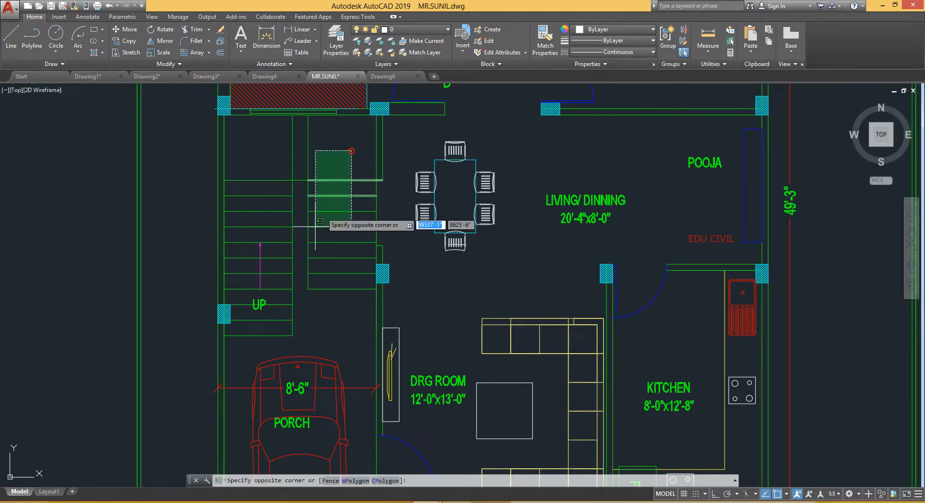
click(273, 336)
key(Delete)
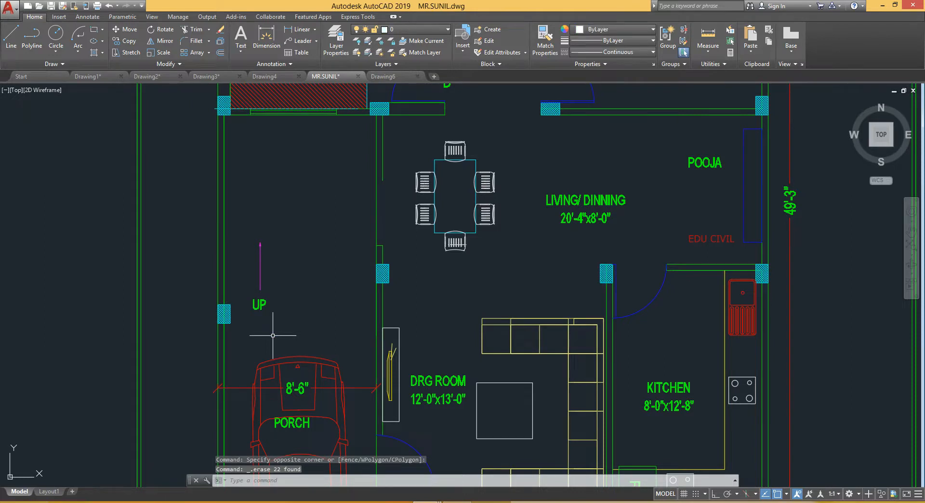
Undo the erasure of the staircase lines in the floor plan
key(ctrl+z)
key(alt)
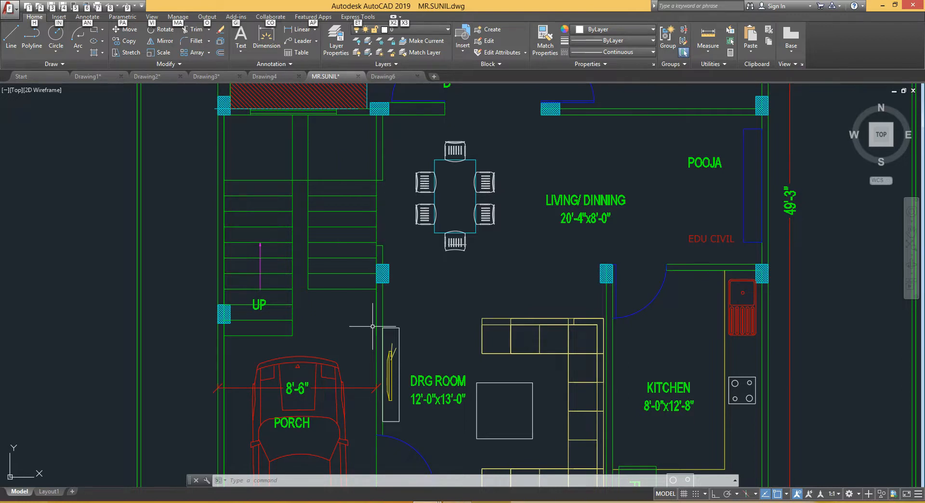
Cover the whole staircase area above the porch with a four-point rectangular wipeout between the walls
click(62, 66)
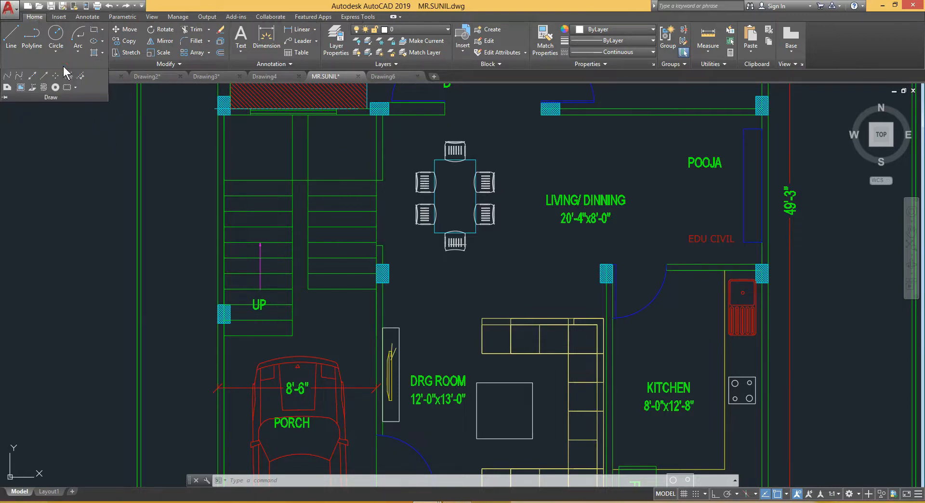
click(20, 88)
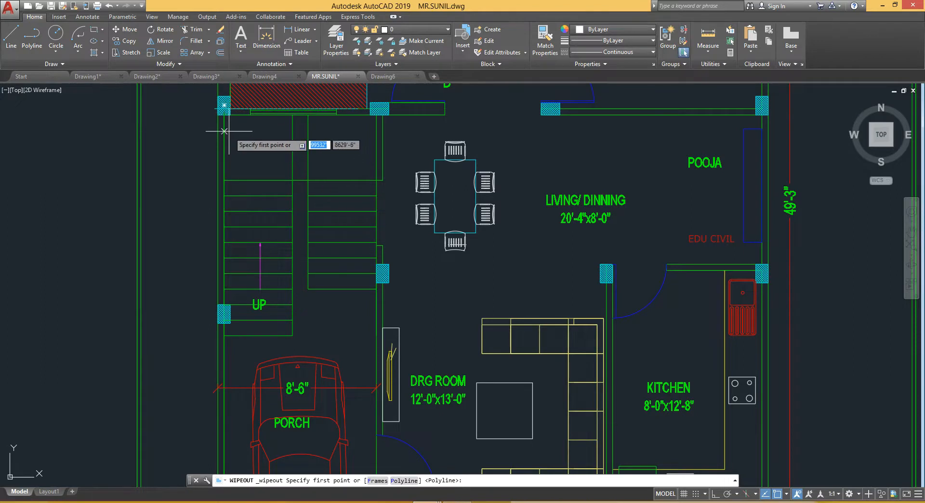
click(225, 114)
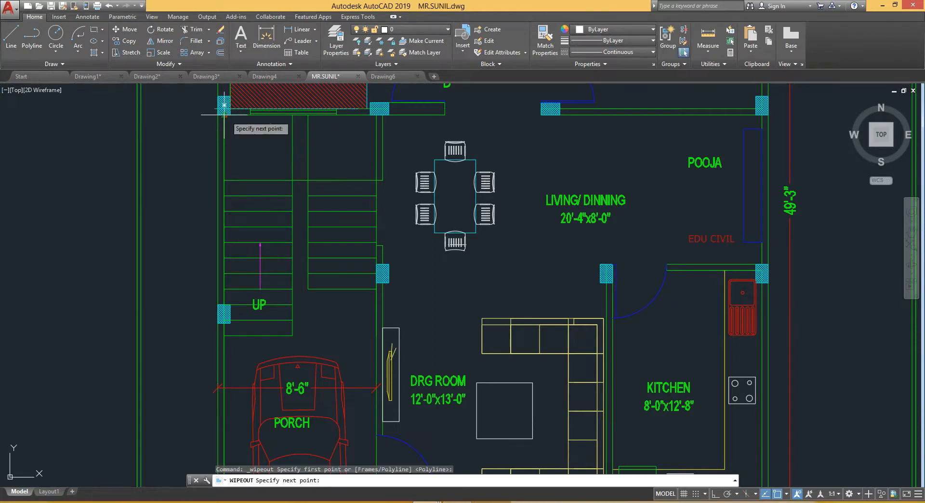
click(376, 114)
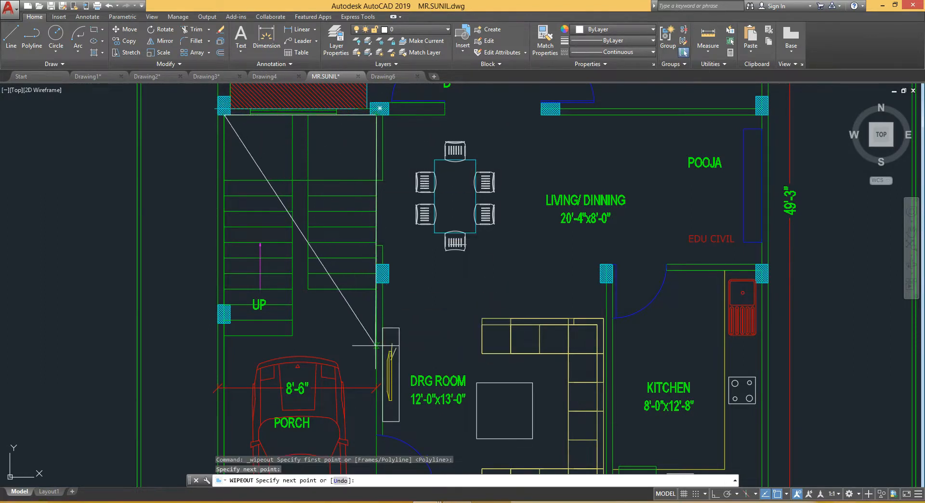
click(377, 336)
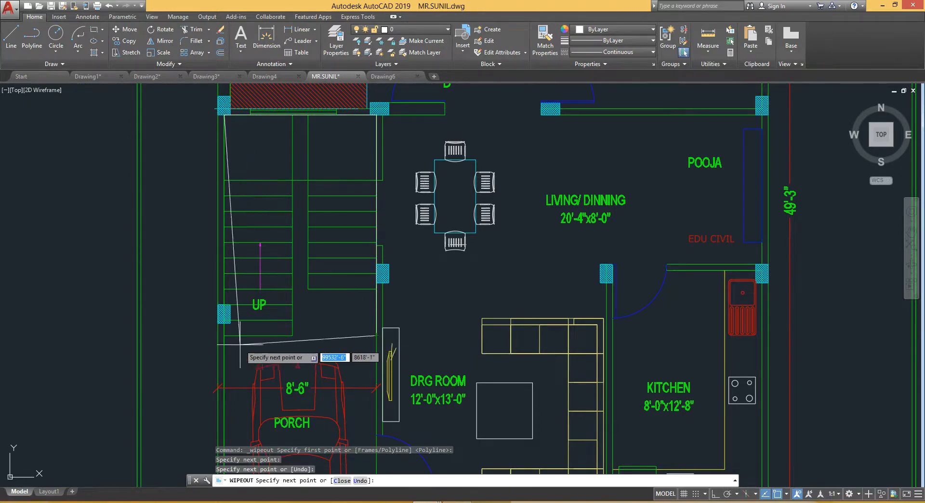
click(224, 336)
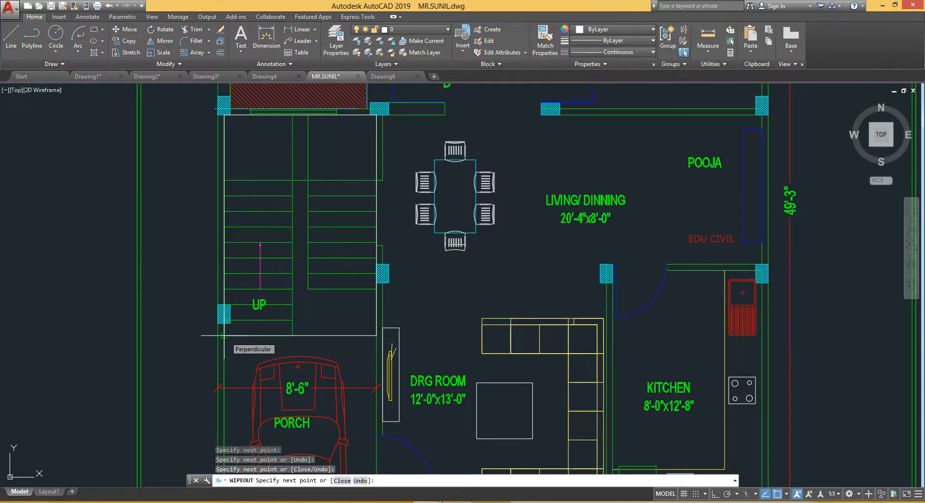
key(Return)
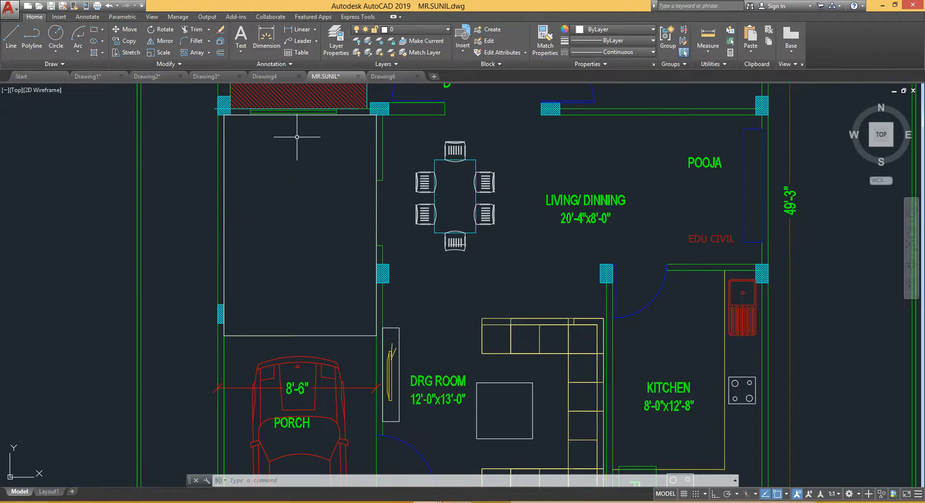
Delete the wipeout covering the staircase by its frame
click(352, 336)
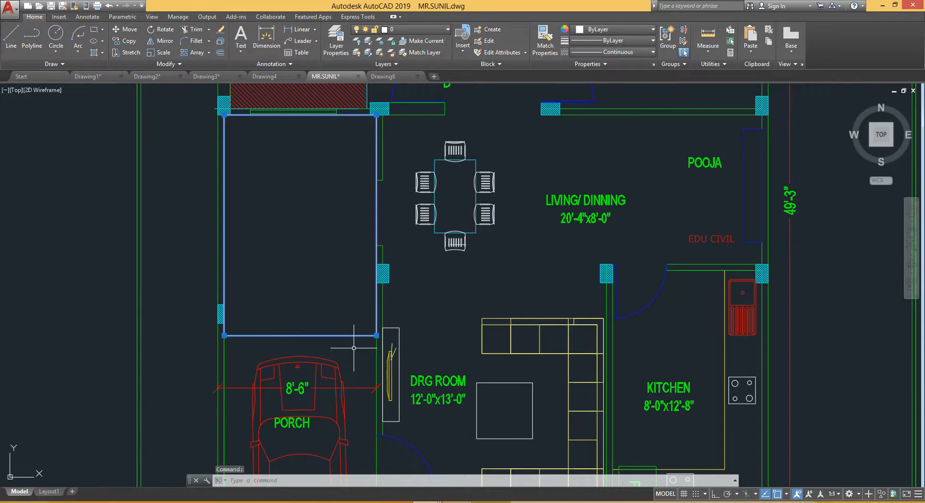
key(Delete)
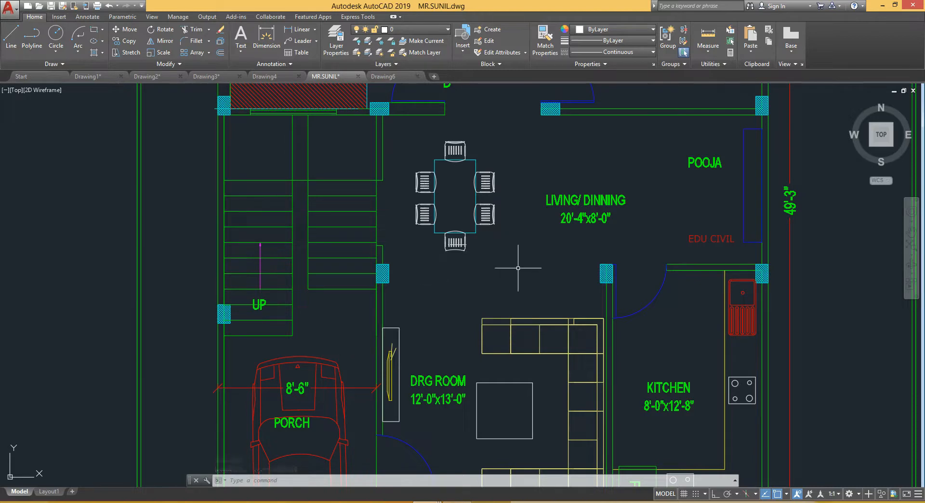
Examine the rooms and staircases of the two house floor plans side by side
scroll(510, 265, down, 3)
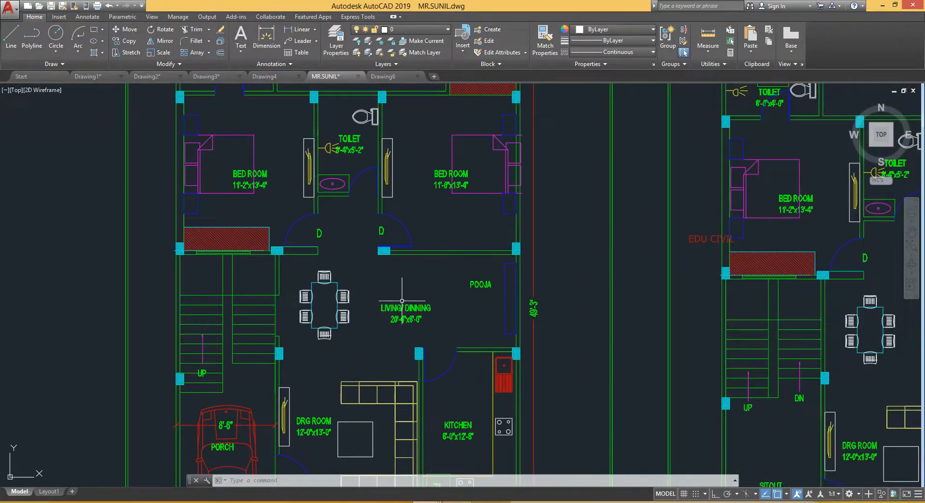
middle_drag(403, 301, 406, 351)
mouse_move(444, 239)
middle_down()
mouse_move(410, 249)
mouse_move(268, 236)
middle_up()
middle_drag(541, 244, 323, 131)
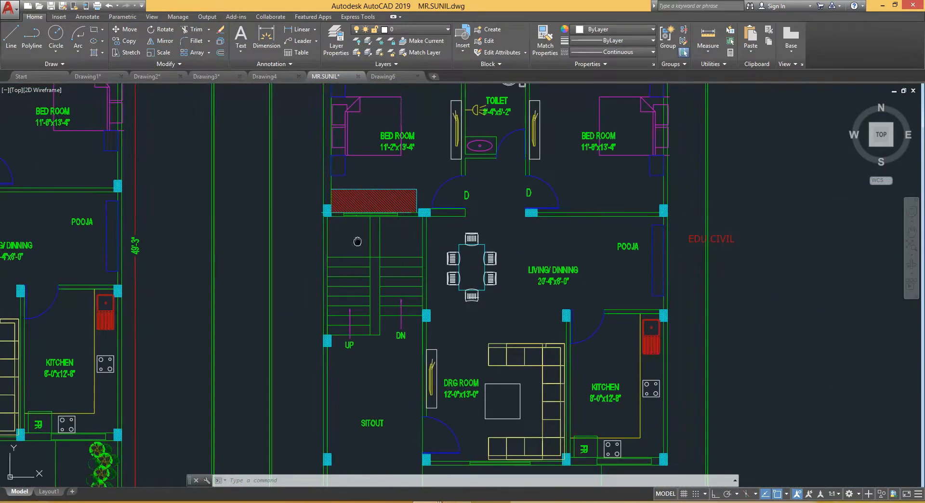
mouse_move(358, 241)
middle_down()
mouse_move(374, 217)
mouse_move(598, 286)
middle_up()
scroll(598, 285, down, 1)
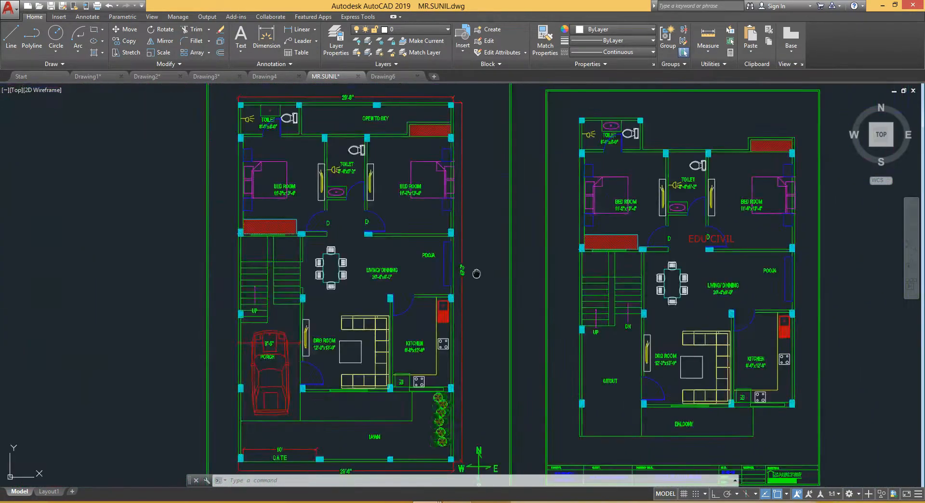
middle_drag(477, 273, 470, 295)
click(62, 67)
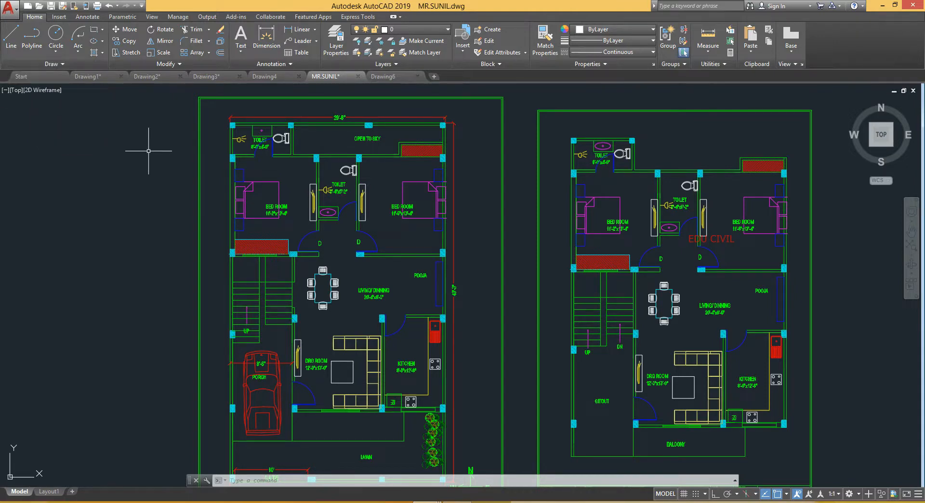
click(54, 63)
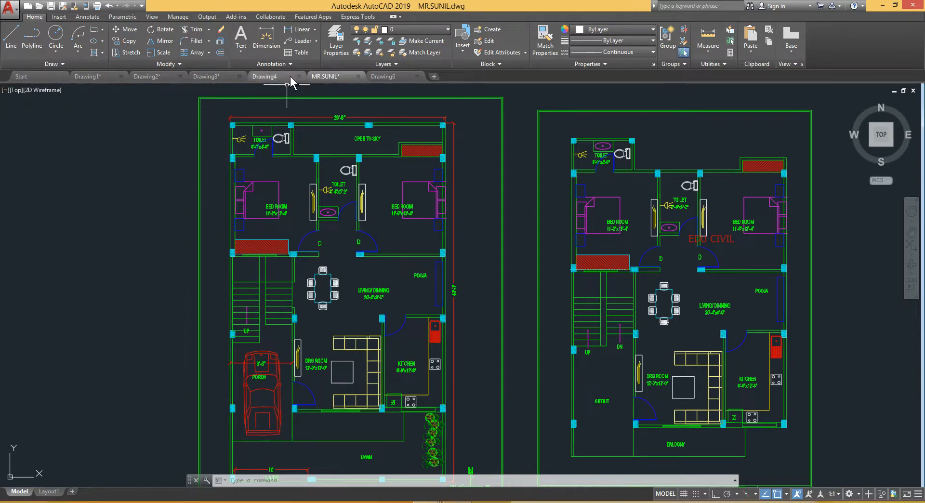
Switch to Drawing6 and draw a donut with inside diameter 10 and outside diameter 14, centered at 0,0
click(392, 77)
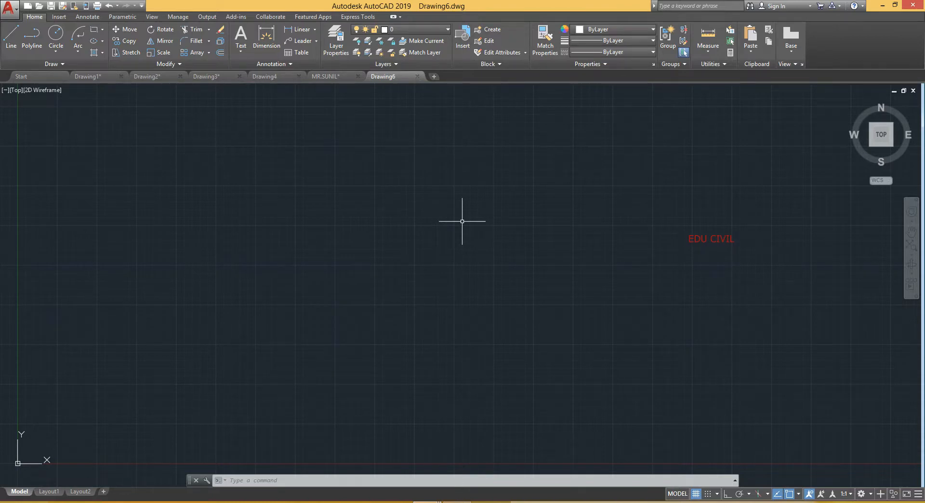
click(71, 64)
key(Escape)
text(DON)
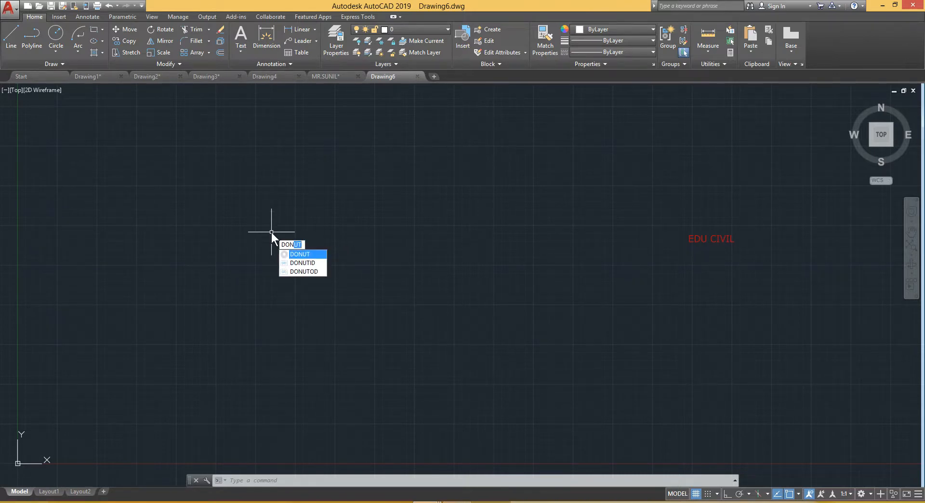
key(Return)
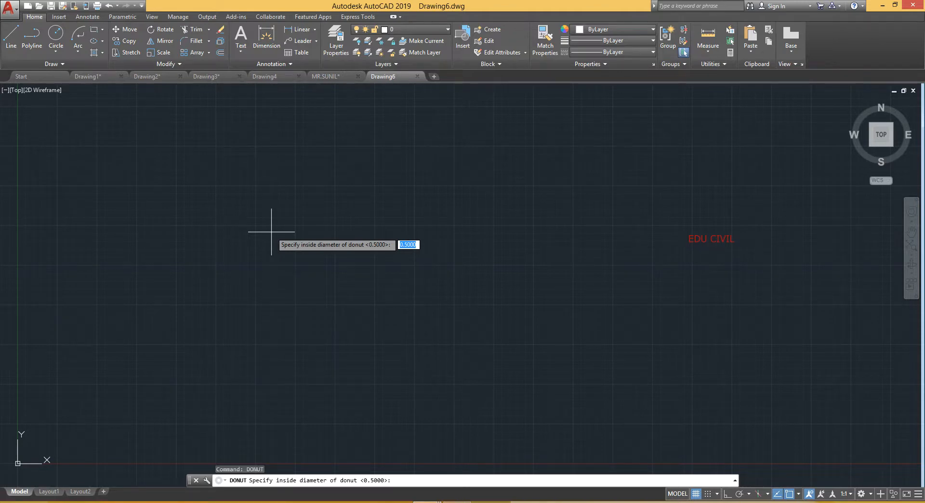
text(10)
key(Return)
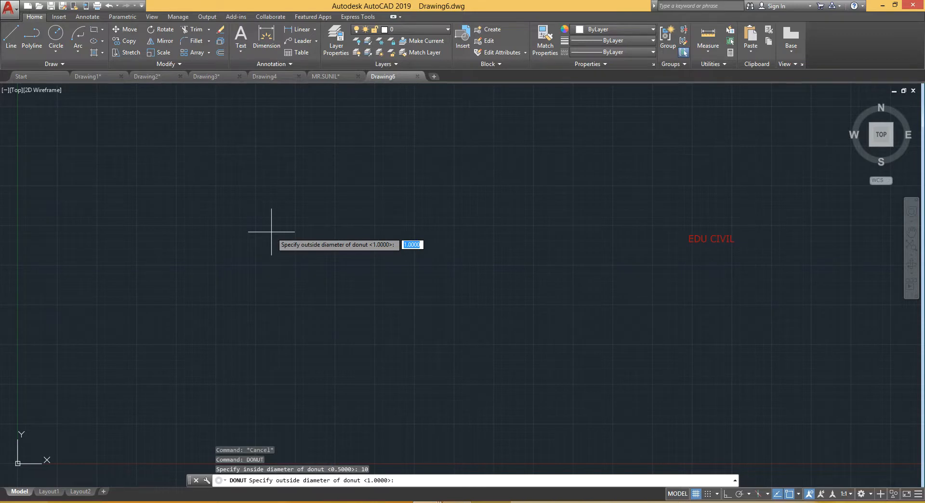
text(14)
key(Return)
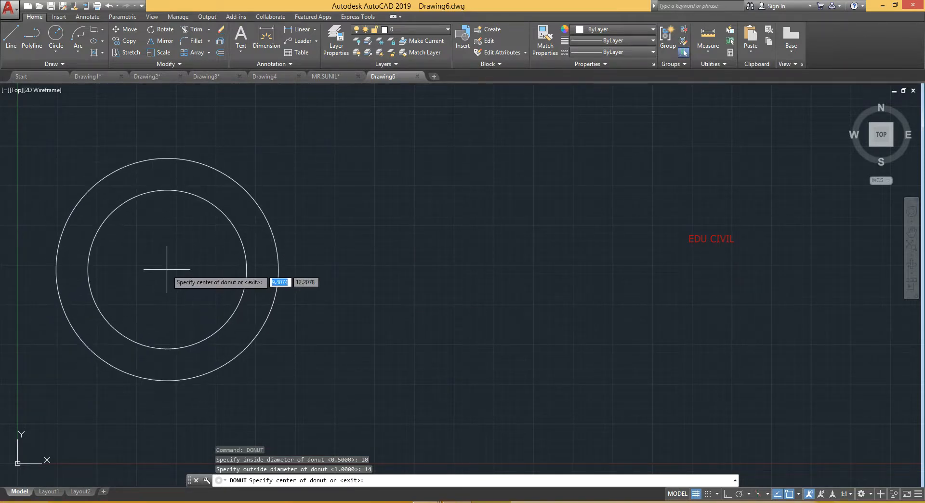
text(0,0)
key(Return)
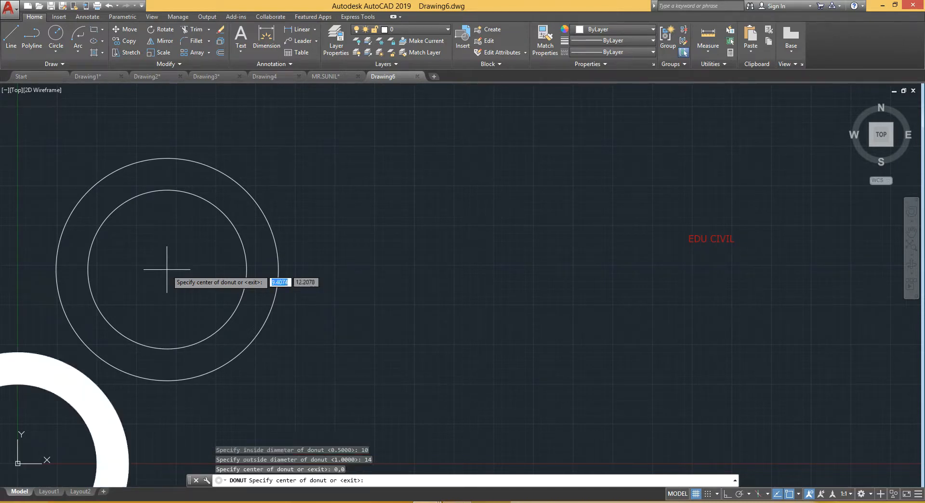
Place a second donut of the same size up and to the right of the first, end the command and inspect its filled ring
click(491, 250)
key(Escape)
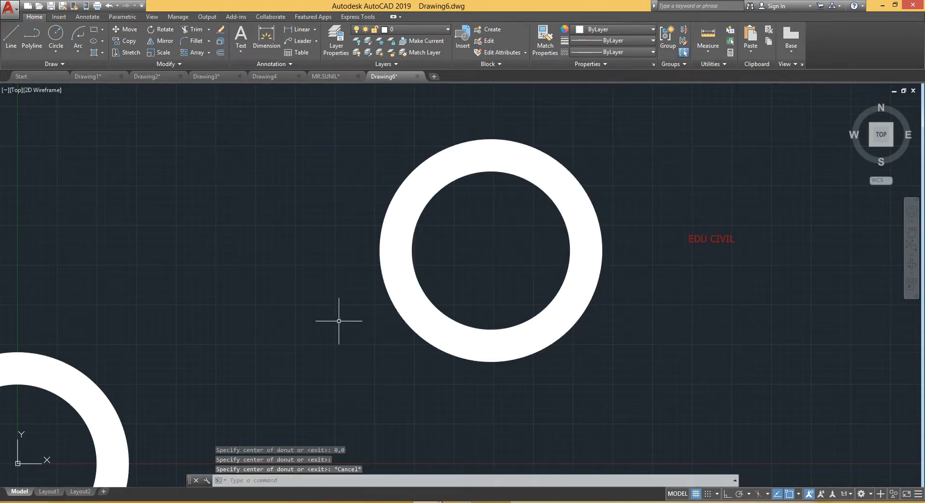
middle_drag(337, 320, 450, 221)
scroll(487, 198, down, 3)
middle_drag(487, 198, 453, 274)
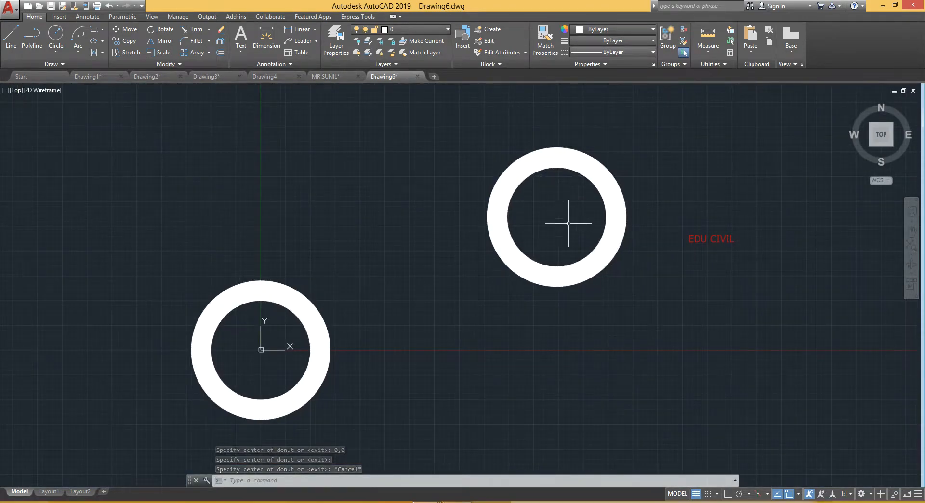
scroll(561, 214, up, 4)
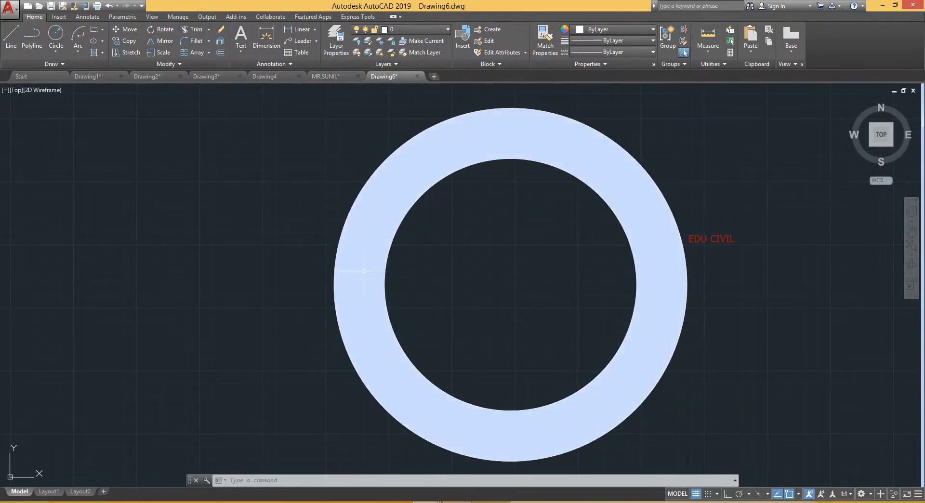
mouse_move(336, 259)
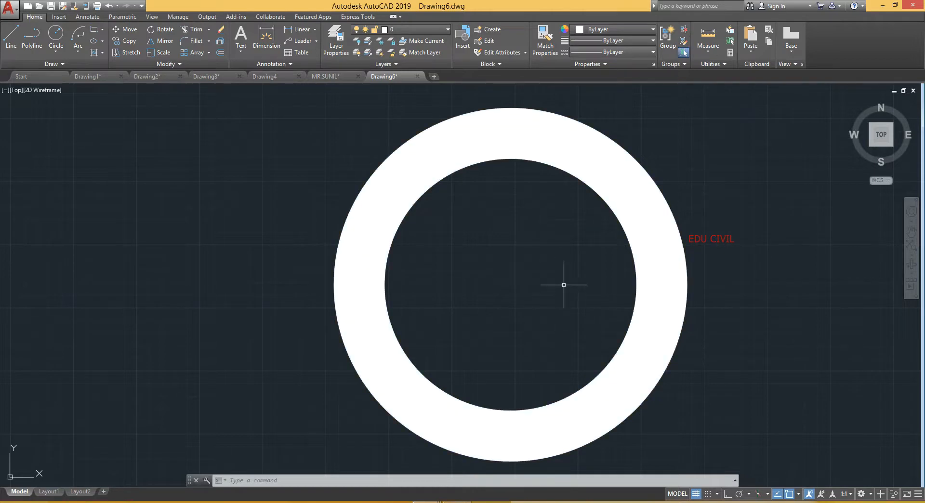
scroll(538, 275, down, 2)
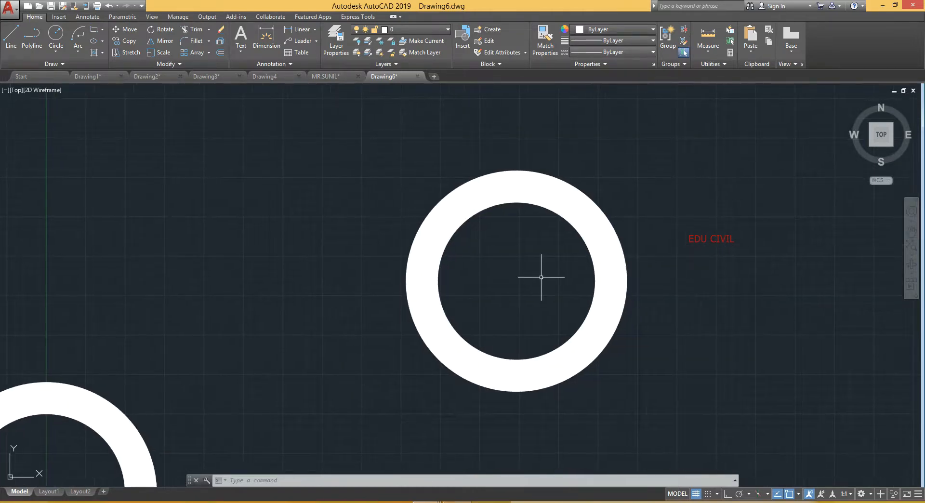
middle_drag(541, 276, 539, 308)
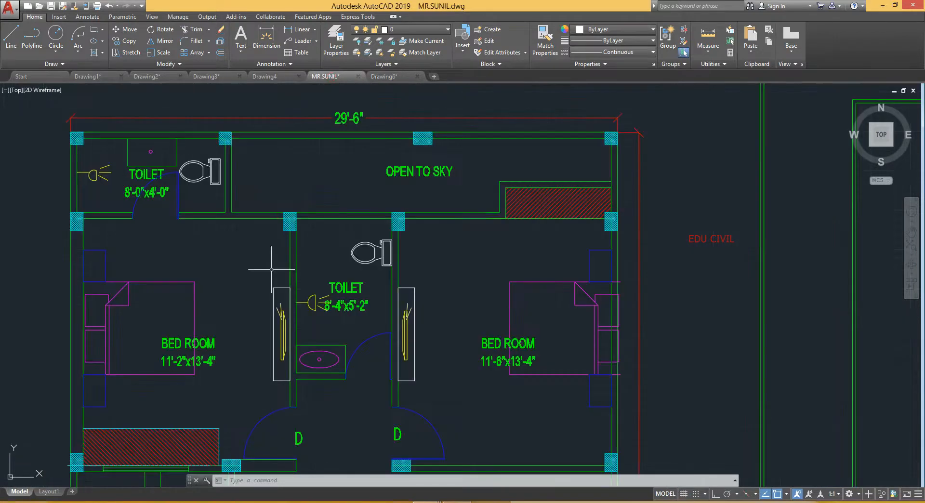
key(alt)
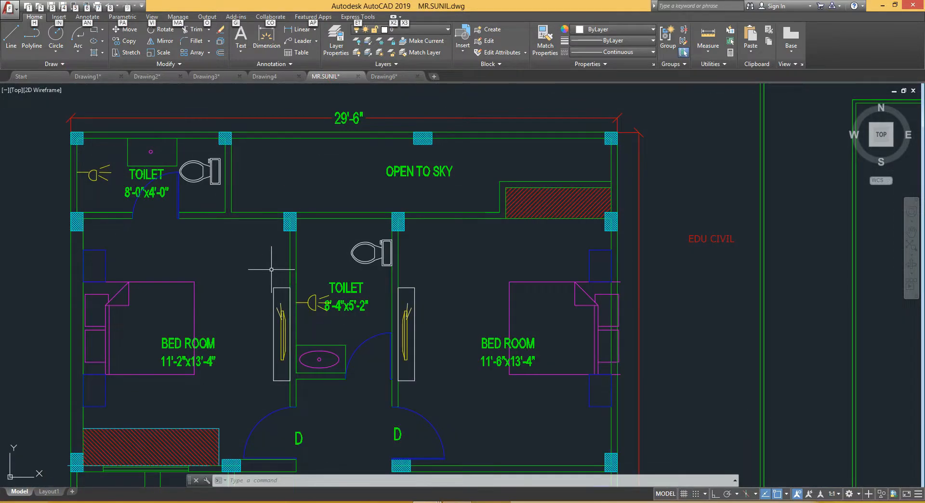
click(61, 63)
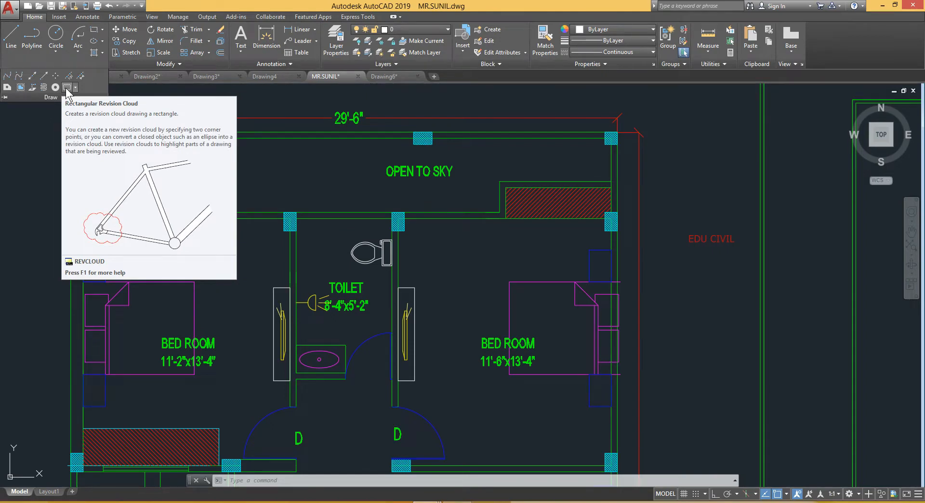
key(Escape)
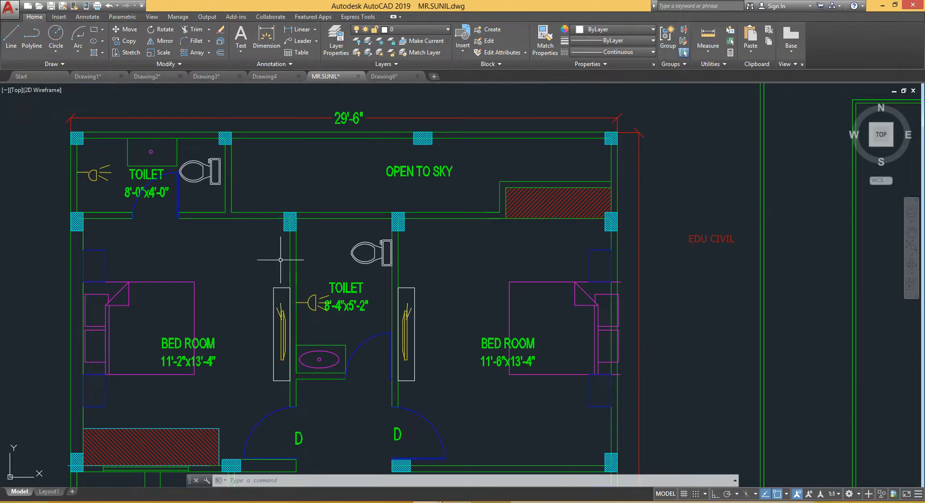
Draw a rectangular revision cloud around the hatched column above the OPEN TO SKY label
scroll(408, 175, up, 4)
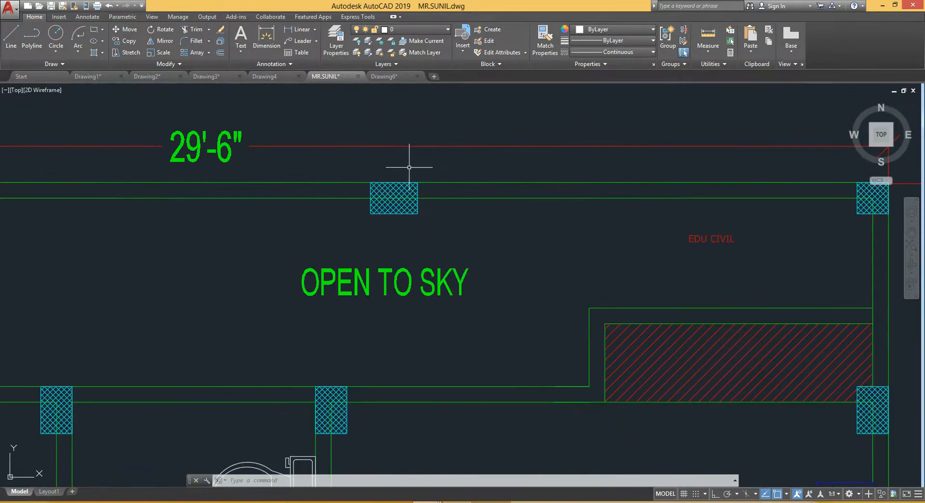
click(411, 208)
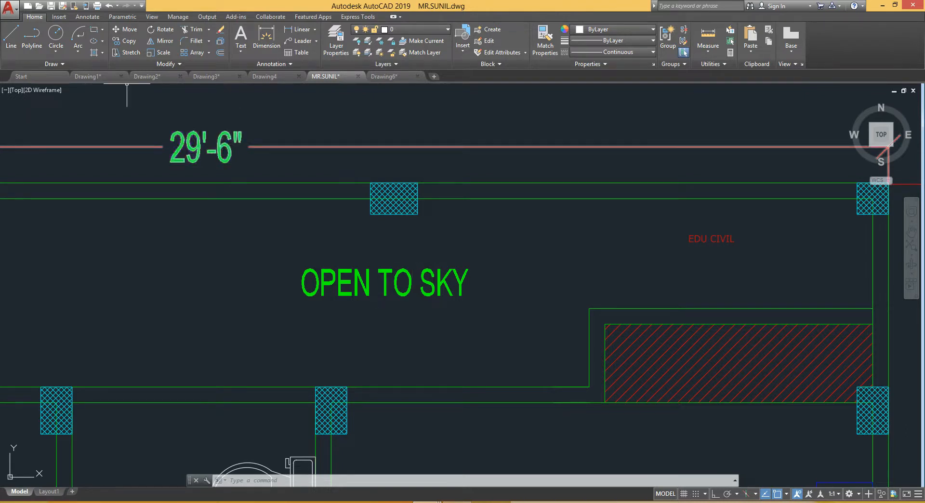
click(68, 65)
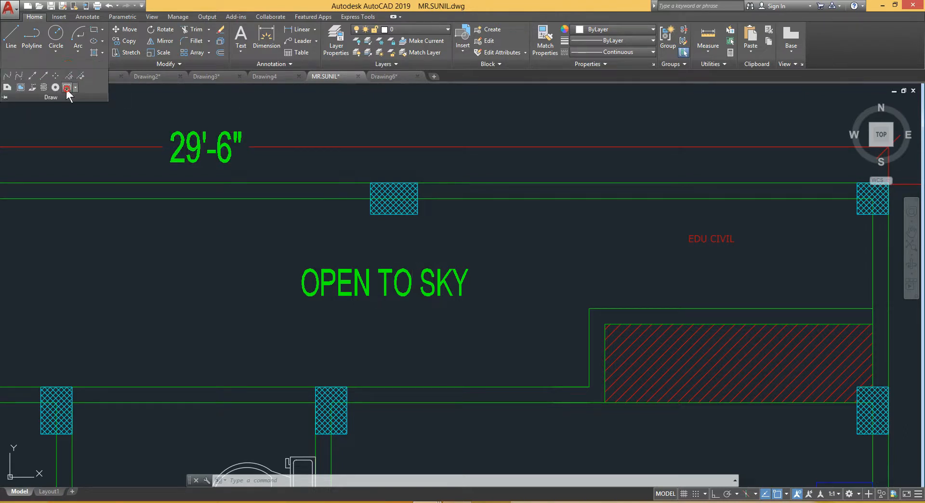
click(66, 87)
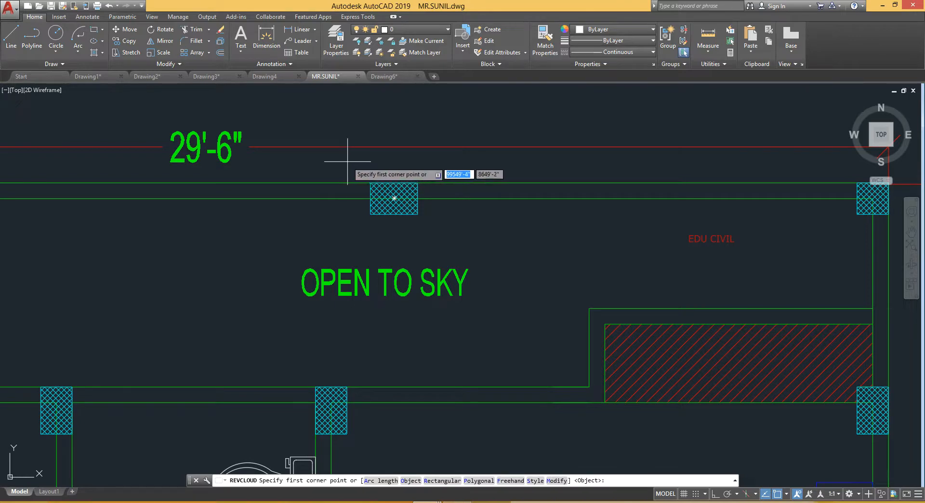
click(347, 162)
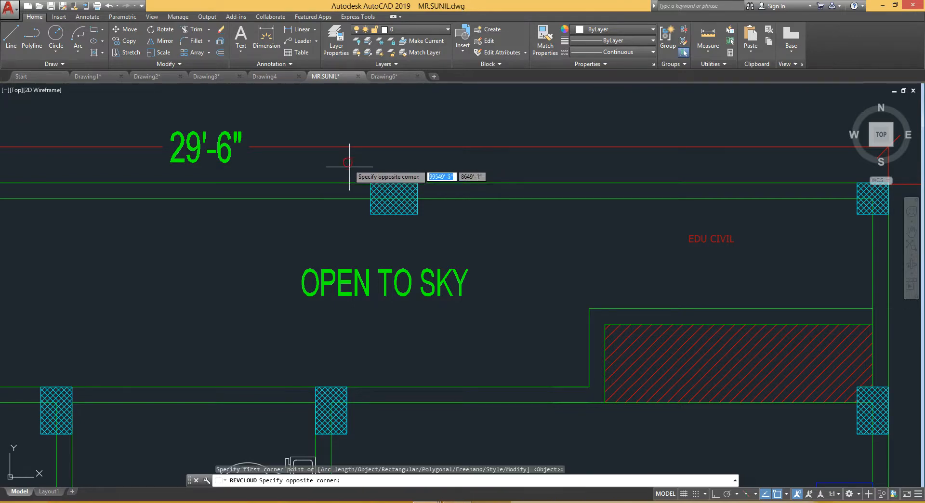
click(441, 238)
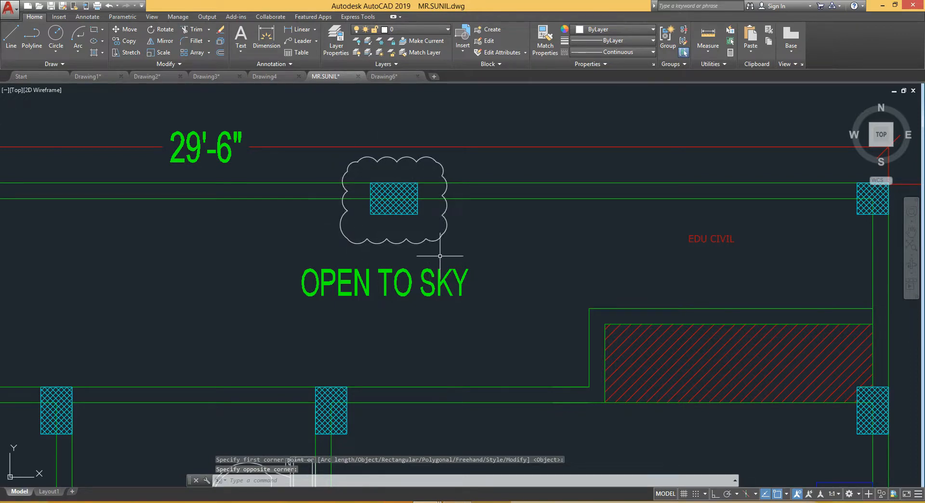
Draw a four-point polygonal revision cloud around the hatched column at the upper-right corner of the floor plan
scroll(448, 247, down, 4)
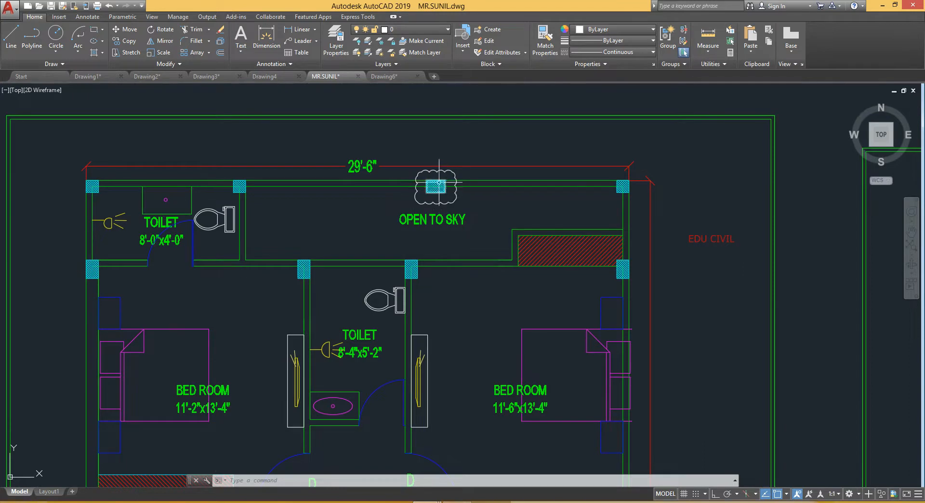
middle_drag(437, 283, 422, 245)
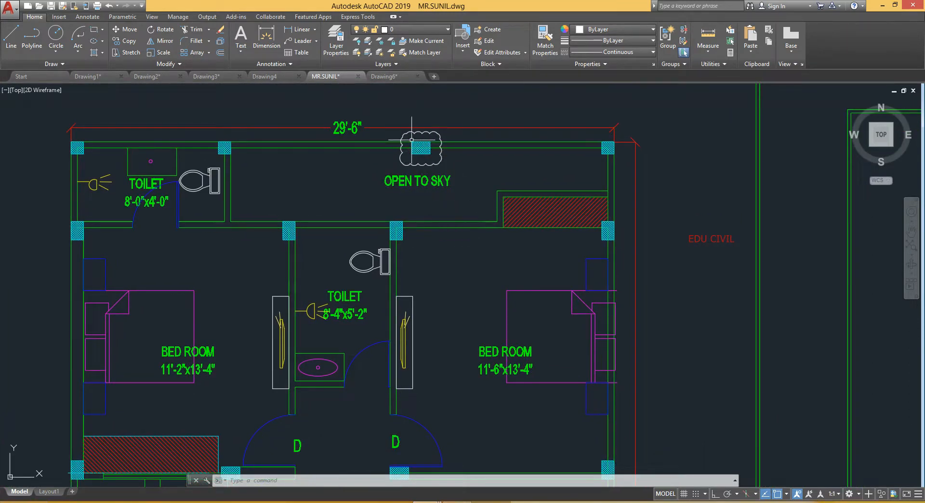
scroll(422, 152, up, 2)
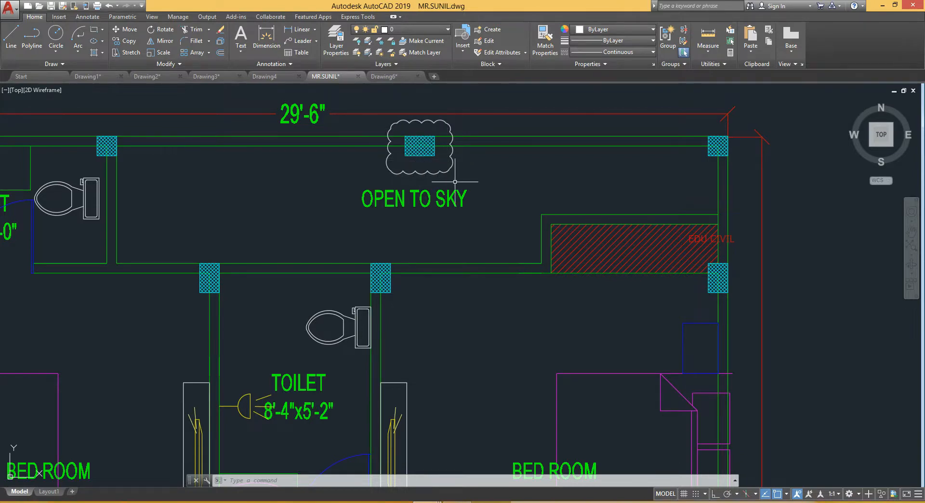
middle_drag(441, 181, 427, 221)
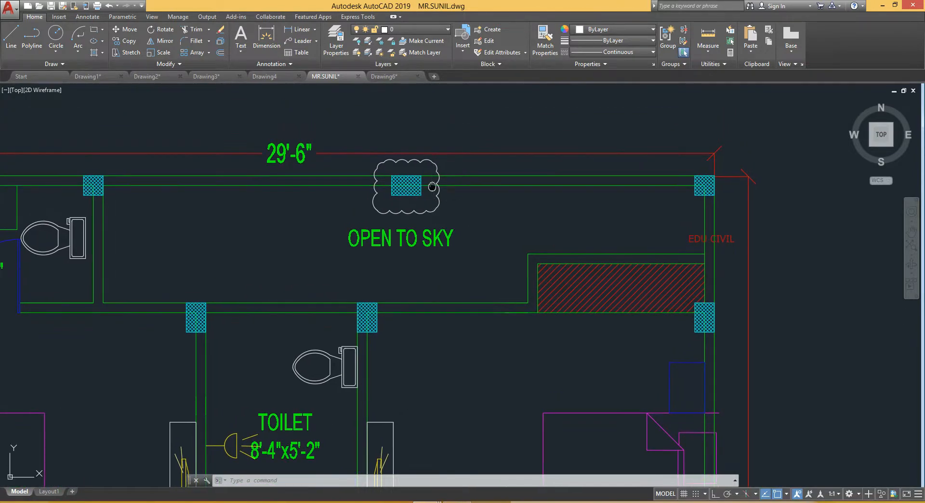
middle_drag(435, 190, 414, 199)
scroll(385, 188, up, 3)
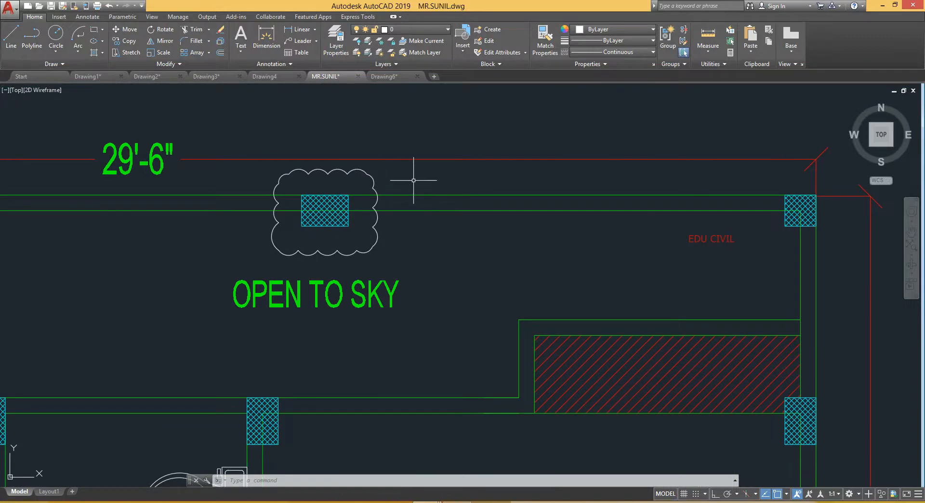
click(68, 66)
click(75, 87)
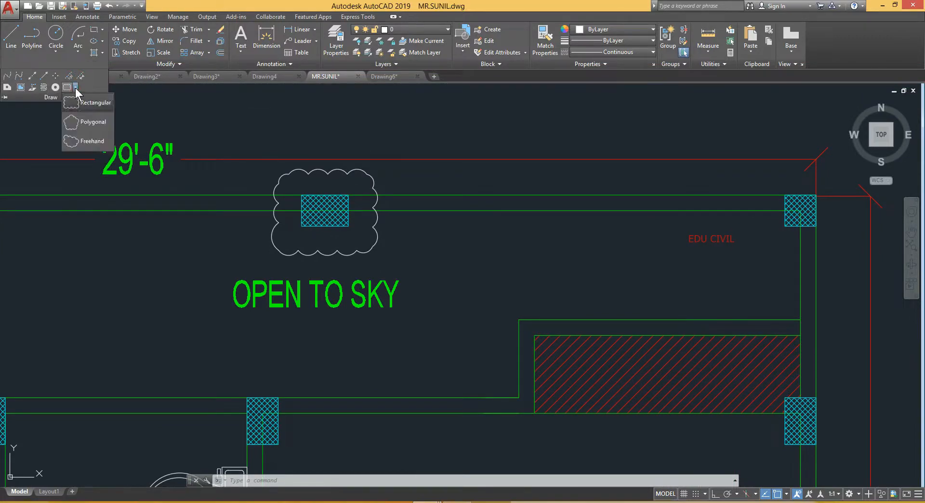
click(84, 122)
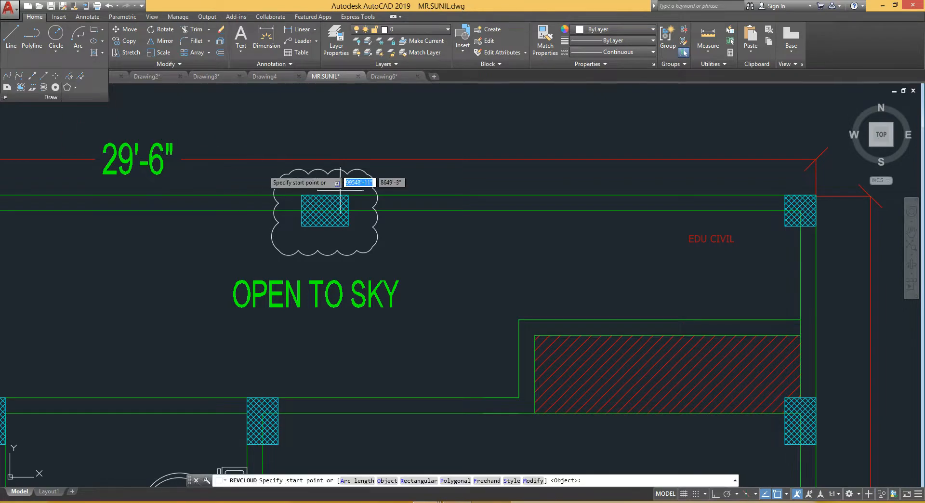
middle_drag(482, 213, 227, 211)
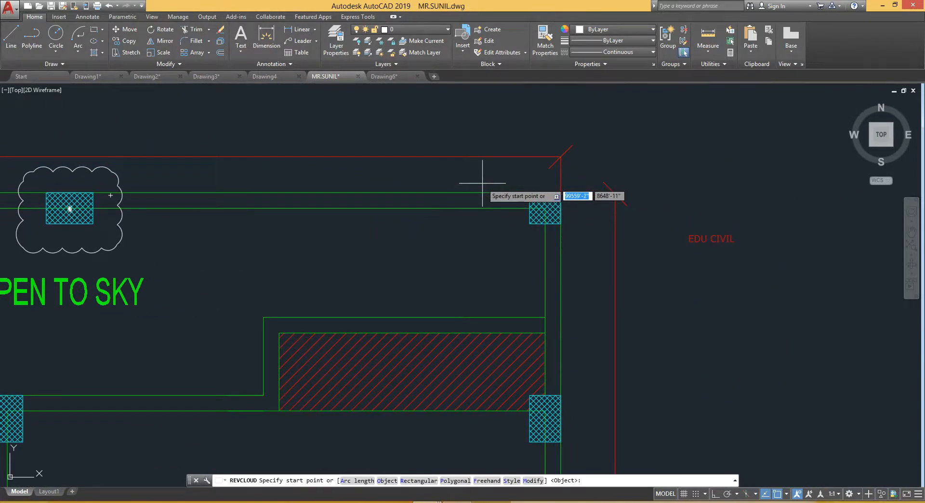
click(470, 227)
click(528, 154)
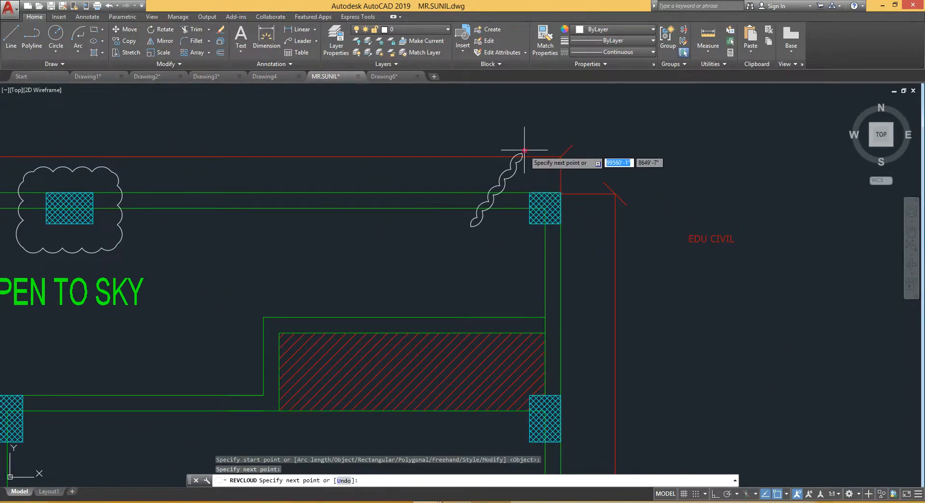
click(610, 206)
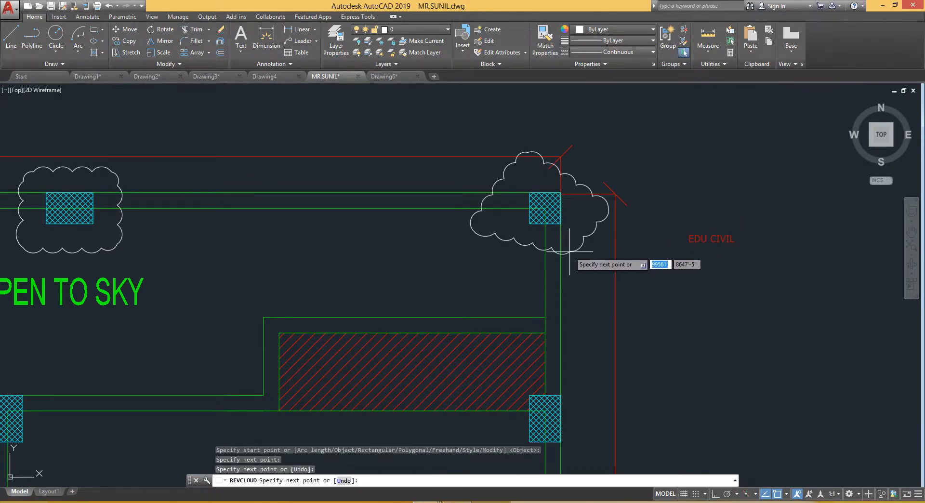
click(571, 249)
key(Return)
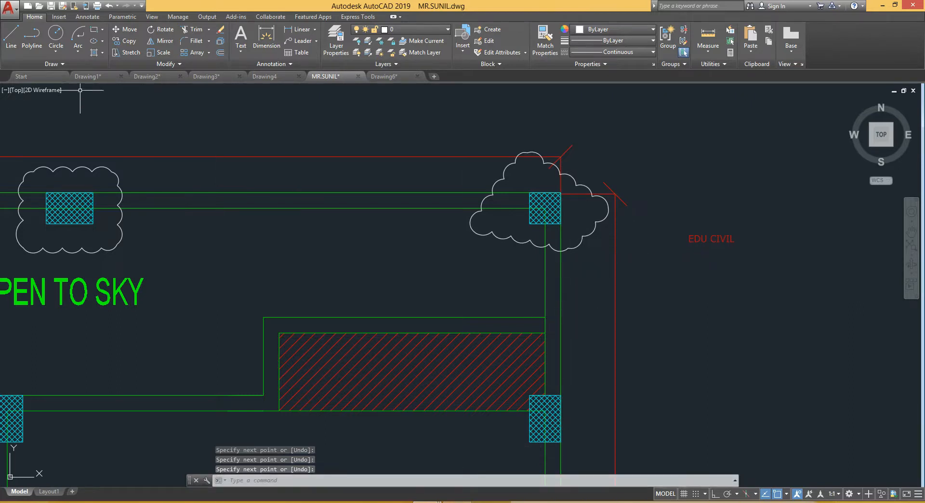
Draw a closed freehand revision cloud around the hatched column at the upper-right corner of the 8'-0"x4'-0" toilet
click(75, 66)
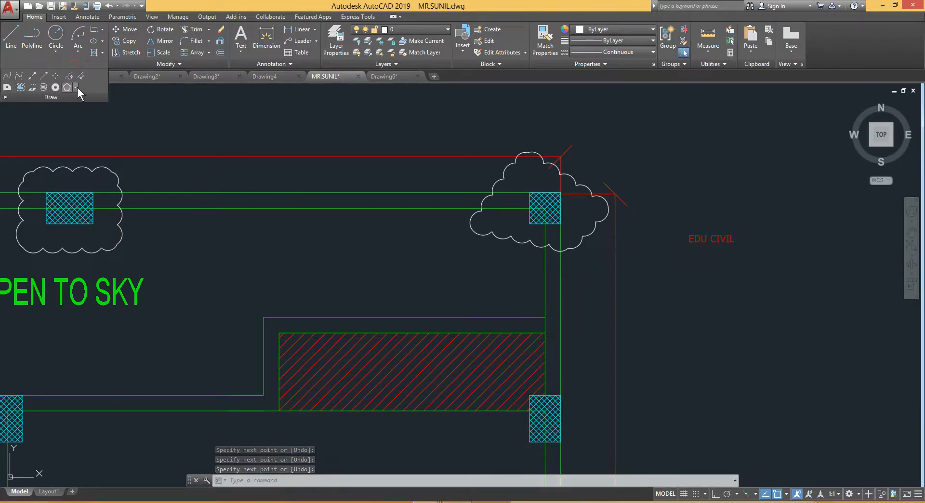
click(76, 89)
click(95, 145)
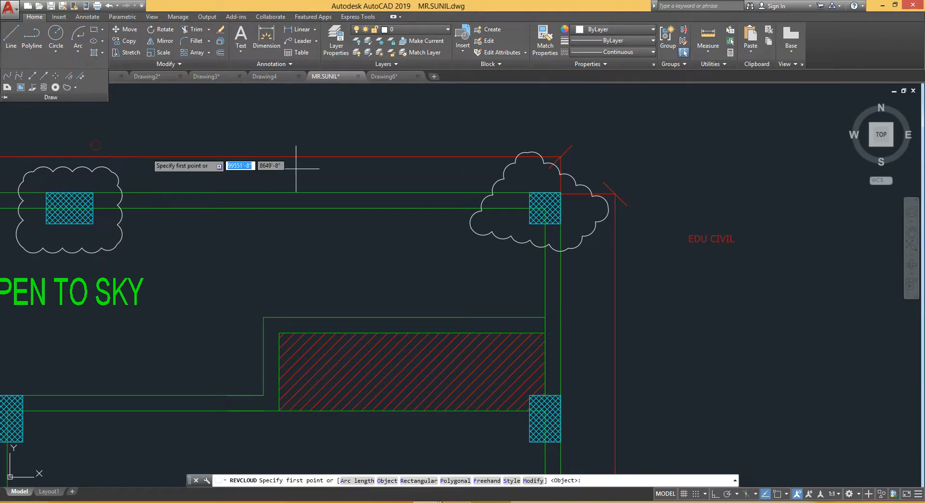
scroll(400, 221, down, 2)
scroll(417, 279, down, 1)
middle_drag(417, 279, 405, 209)
middle_drag(380, 282, 460, 267)
mouse_move(302, 254)
middle_down()
mouse_move(344, 227)
mouse_move(394, 215)
middle_up()
scroll(383, 291, up, 1)
middle_drag(308, 233, 335, 223)
scroll(328, 224, down, 2)
middle_drag(296, 147, 291, 224)
scroll(296, 181, up, 2)
scroll(290, 213, up, 4)
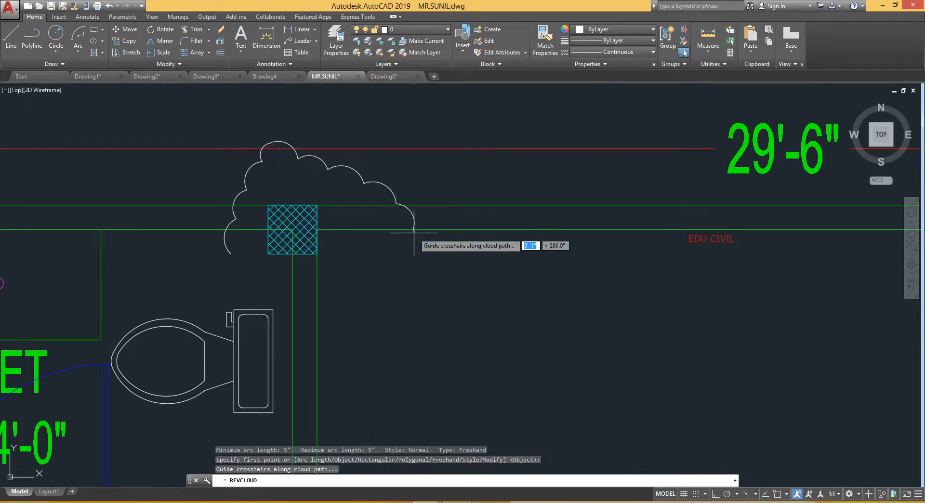
click(236, 255)
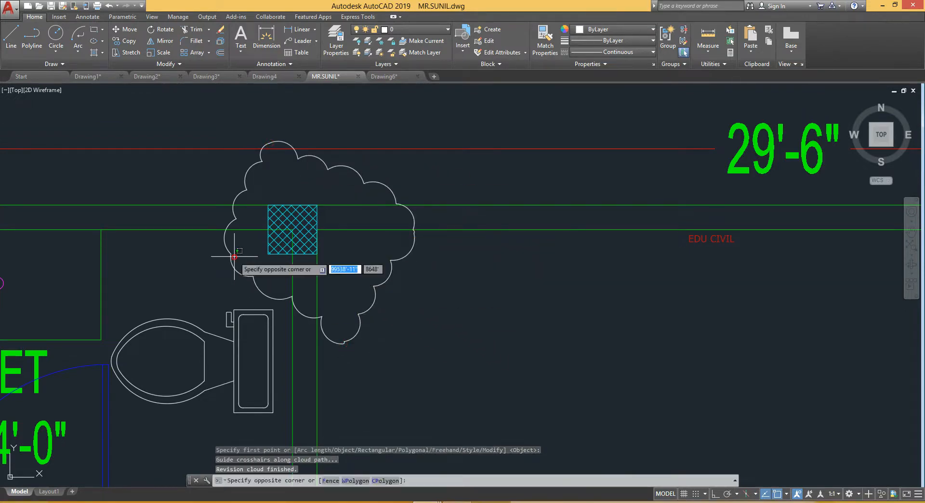
scroll(448, 272, down, 3)
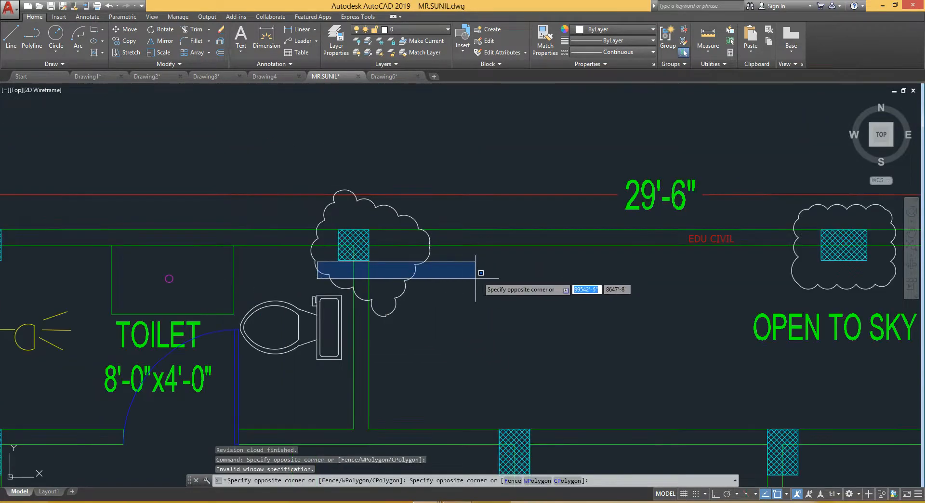
click(451, 318)
Examine the rectangular revision cloud's arcs up close and compare the three clouds along the floor plan's upper wall
middle_drag(533, 301, 279, 305)
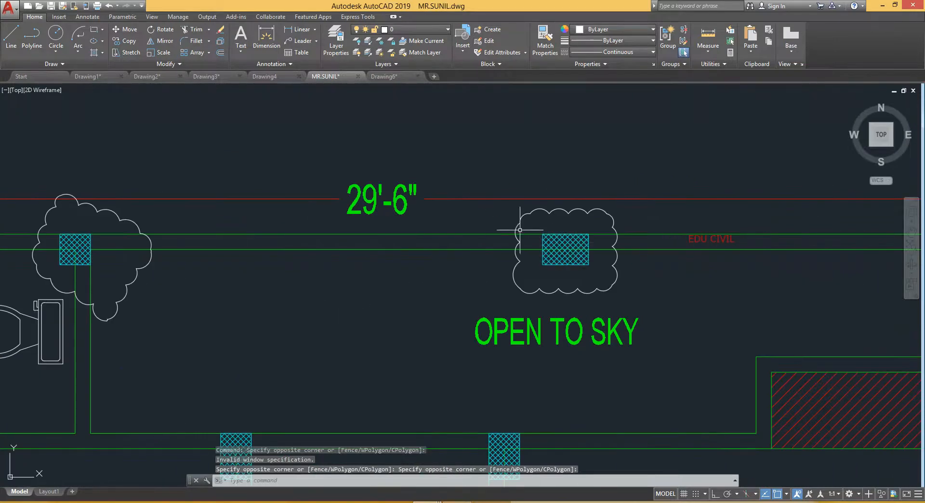
middle_drag(530, 235, 515, 254)
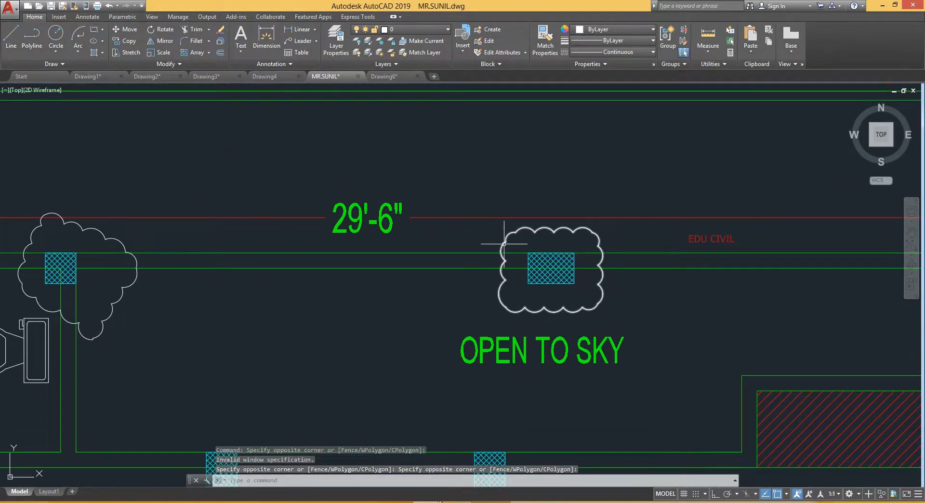
scroll(518, 228, up, 4)
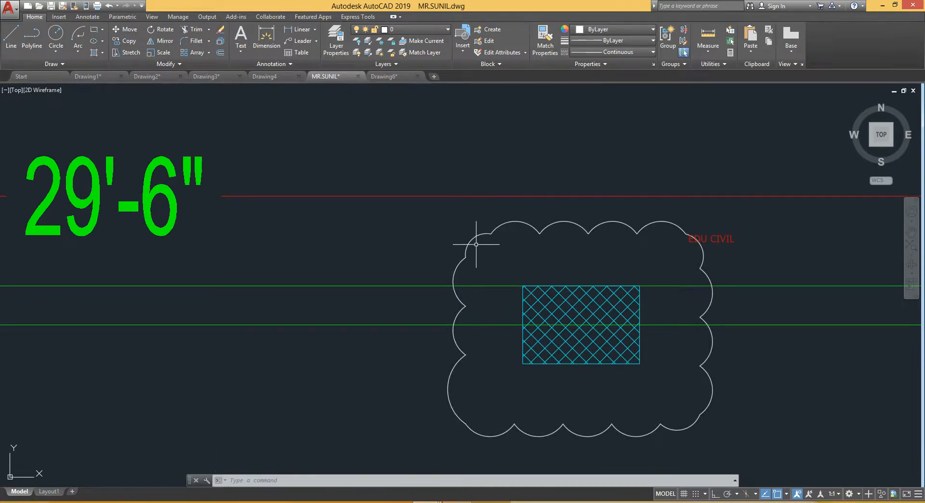
scroll(577, 254, down, 2)
scroll(619, 262, down, 4)
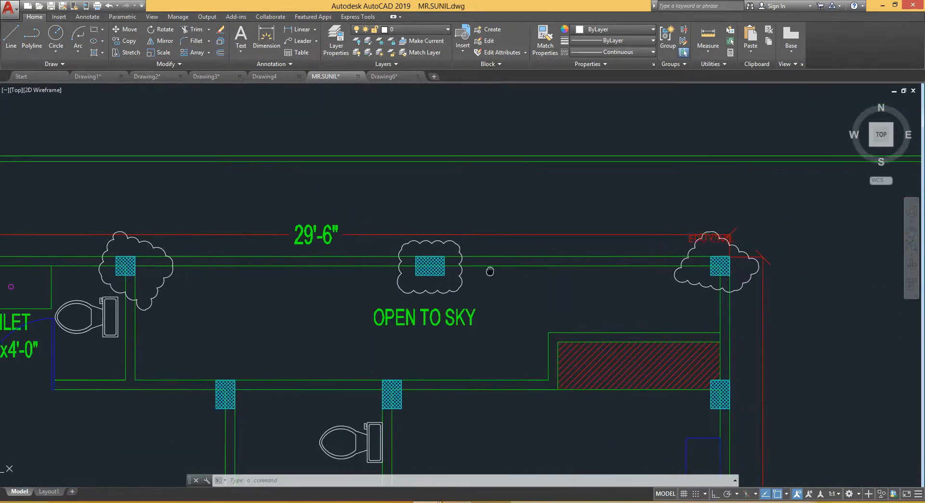
middle_drag(355, 338, 375, 218)
middle_drag(312, 238, 424, 231)
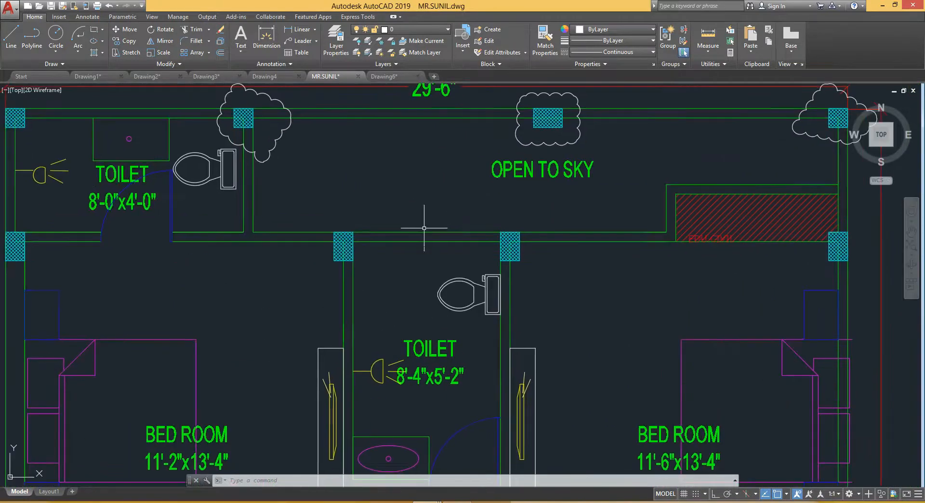
scroll(424, 228, up, 2)
text(lv)
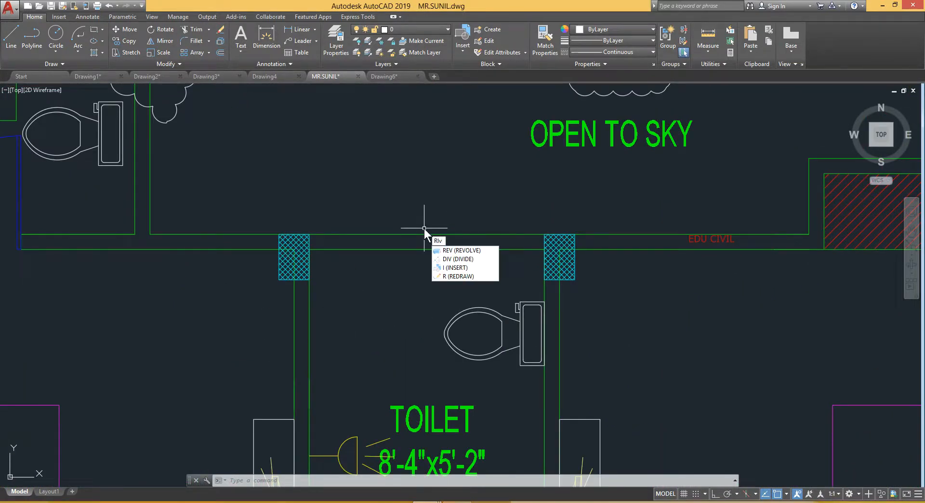
key(BackSpace)
key(BackSpace)
key(BackSpace)
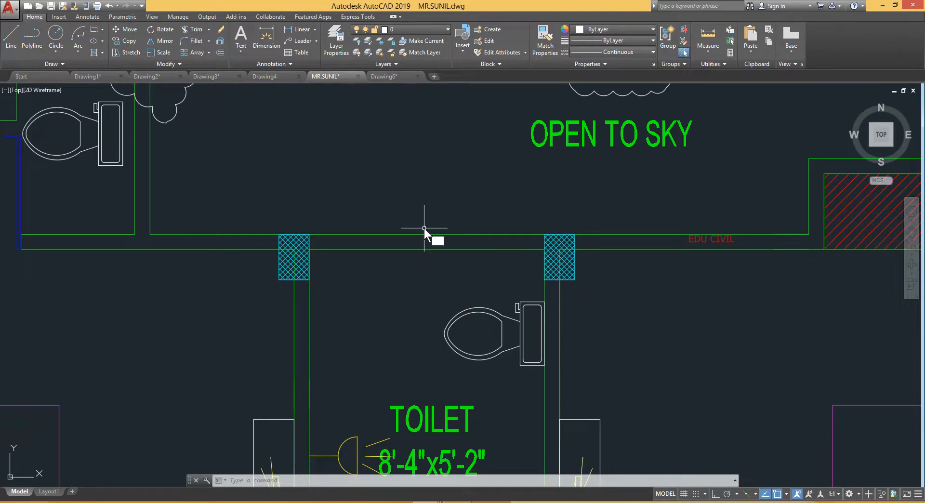
click(67, 65)
click(76, 88)
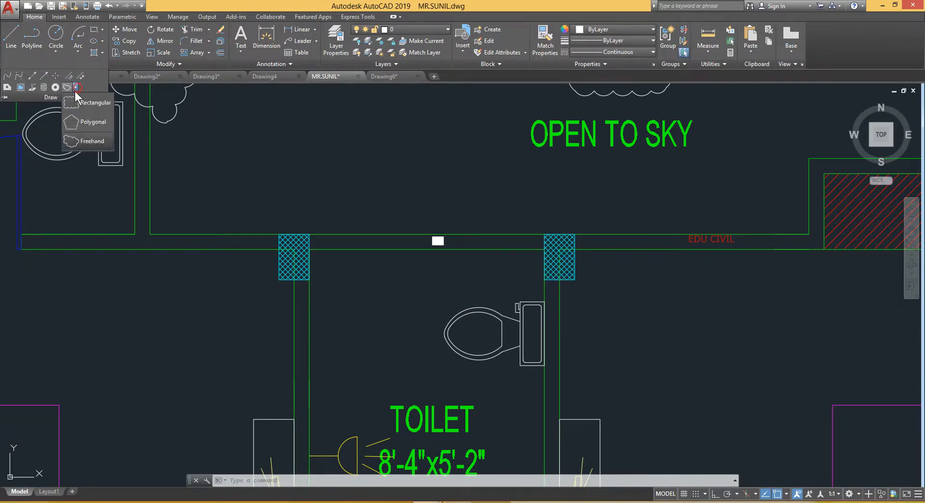
click(74, 101)
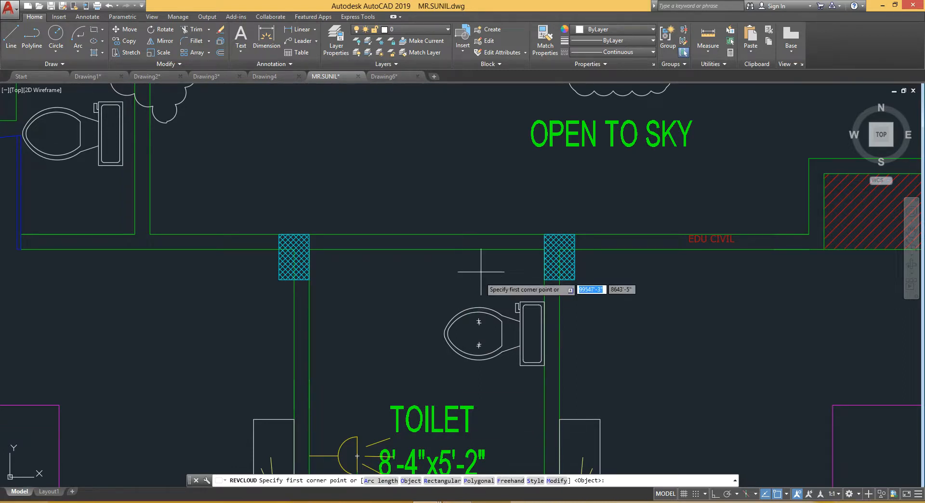
middle_drag(551, 175, 547, 202)
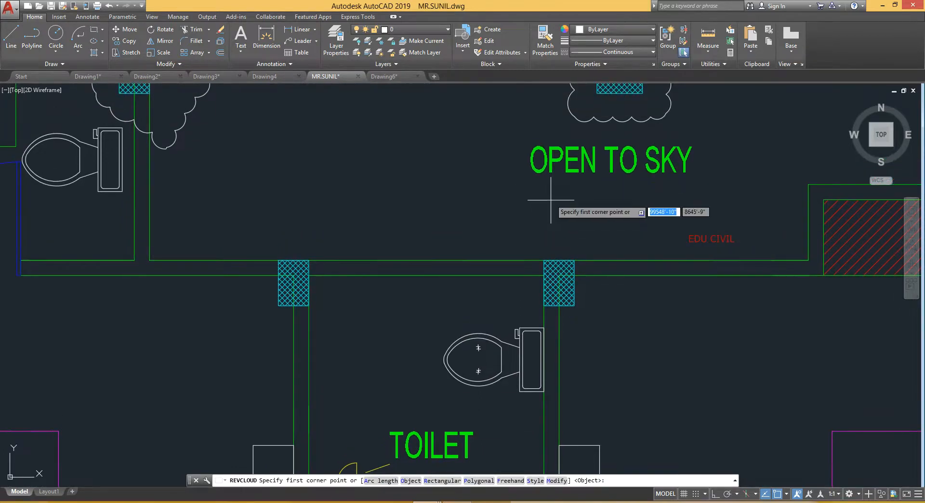
click(381, 481)
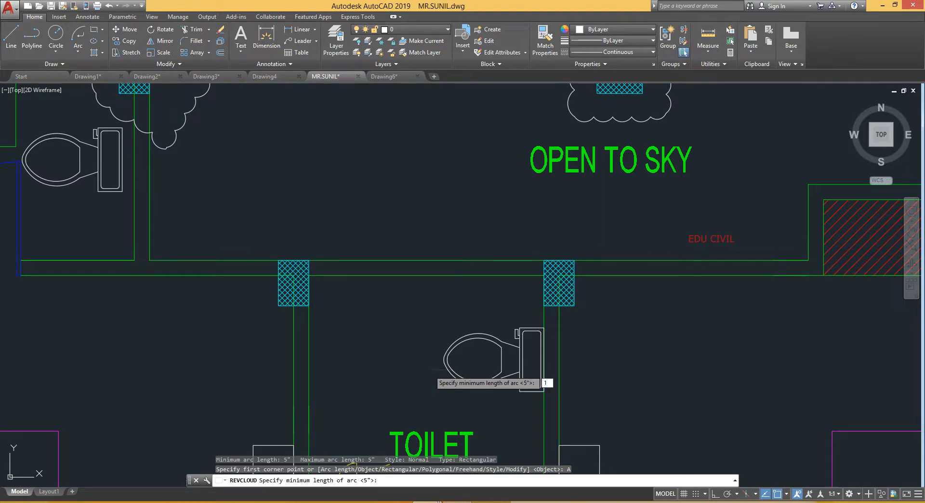
key(Return)
middle_drag(376, 372, 417, 369)
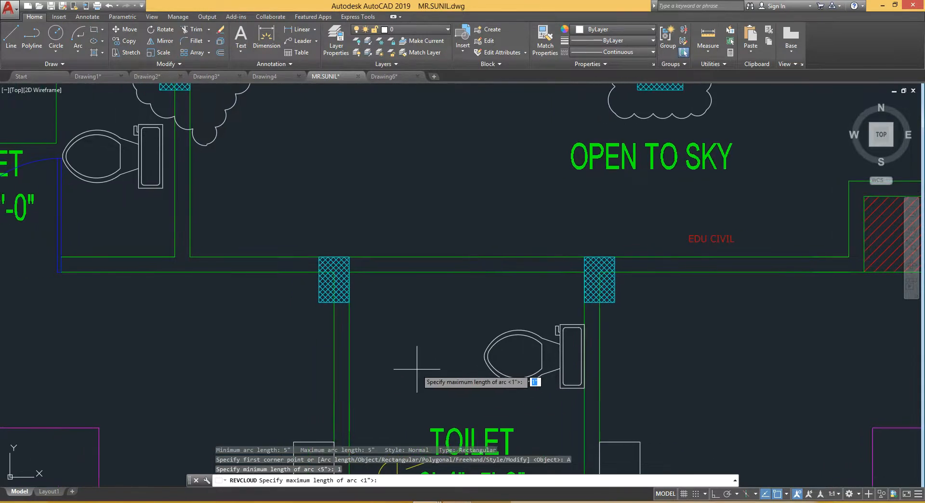
click(263, 228)
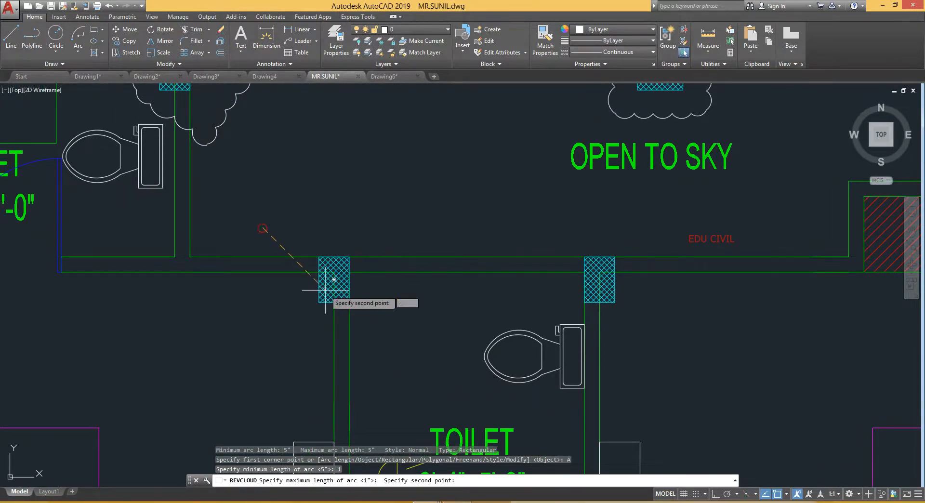
click(369, 239)
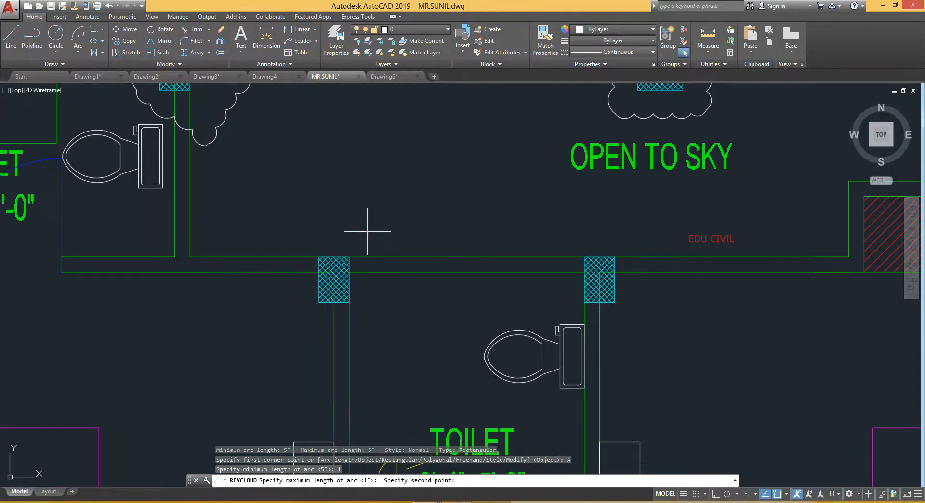
Draw a rectangular revision cloud around the hatched column at the upper-left corner of the 8'-4"x5'-2" toilet
click(65, 62)
click(65, 88)
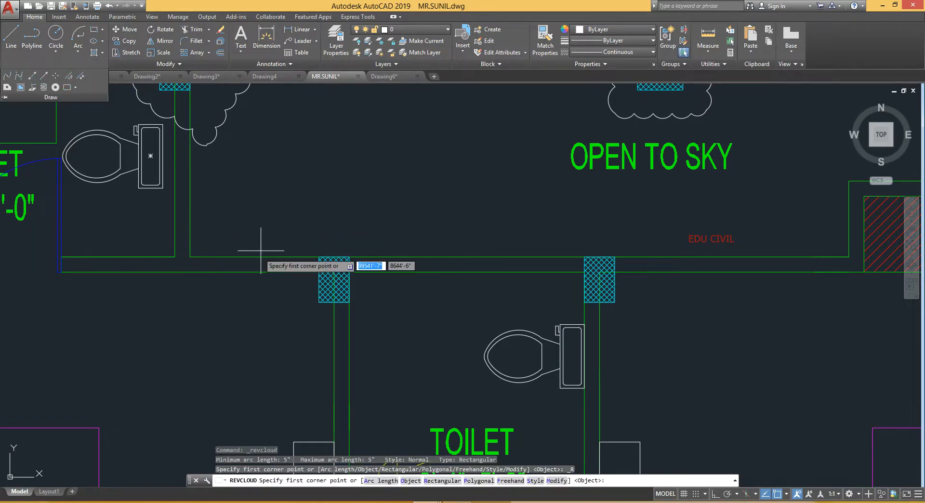
click(288, 231)
click(385, 313)
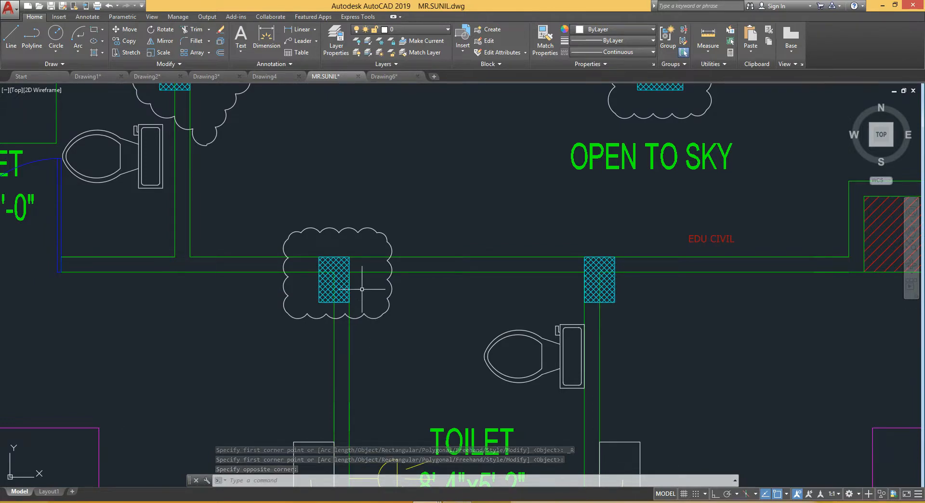
scroll(359, 299, down, 3)
scroll(313, 275, up, 2)
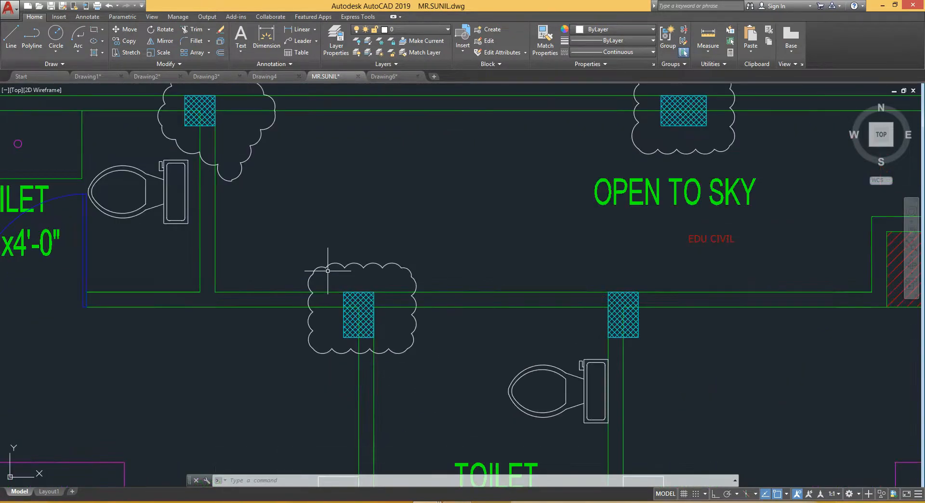
scroll(329, 264, up, 2)
middle_drag(331, 264, 334, 281)
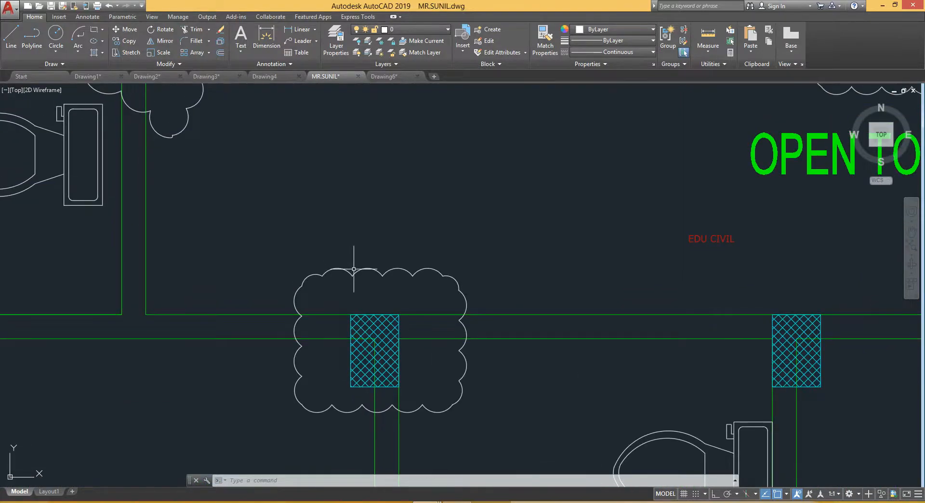
middle_drag(541, 273, 347, 264)
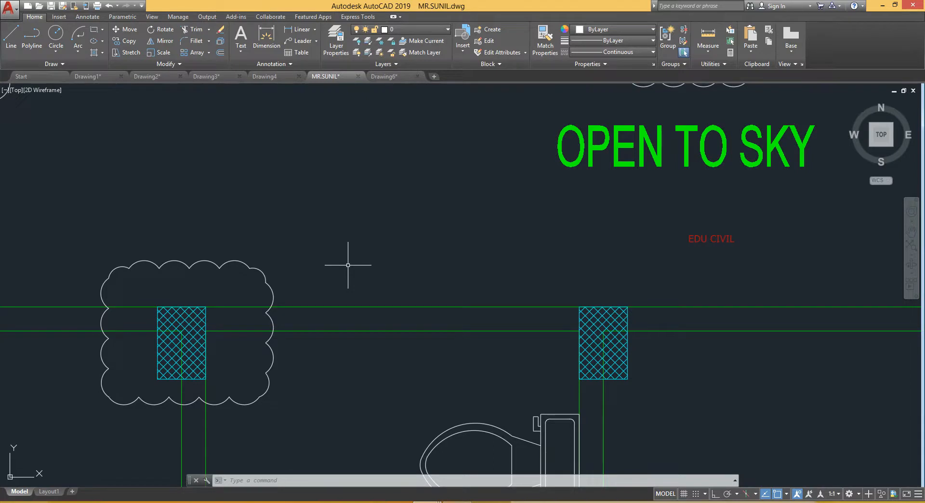
click(348, 264)
key(Escape)
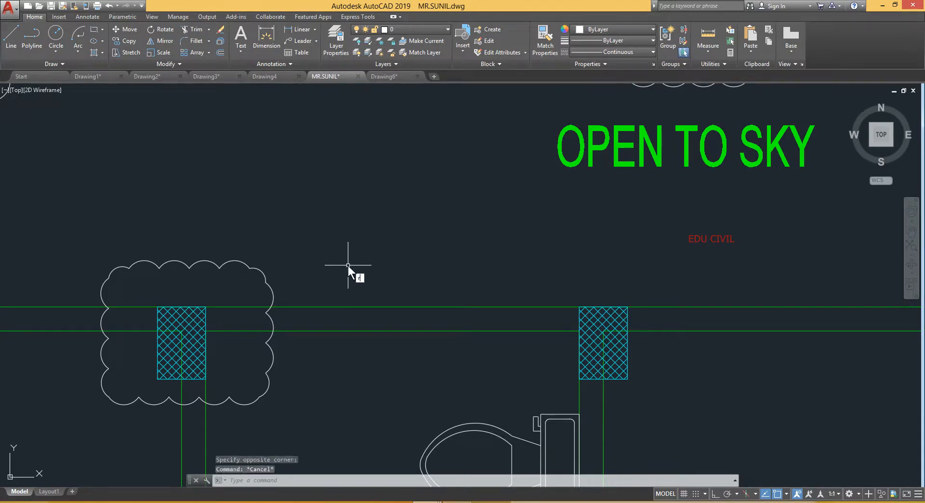
text(rlvi)
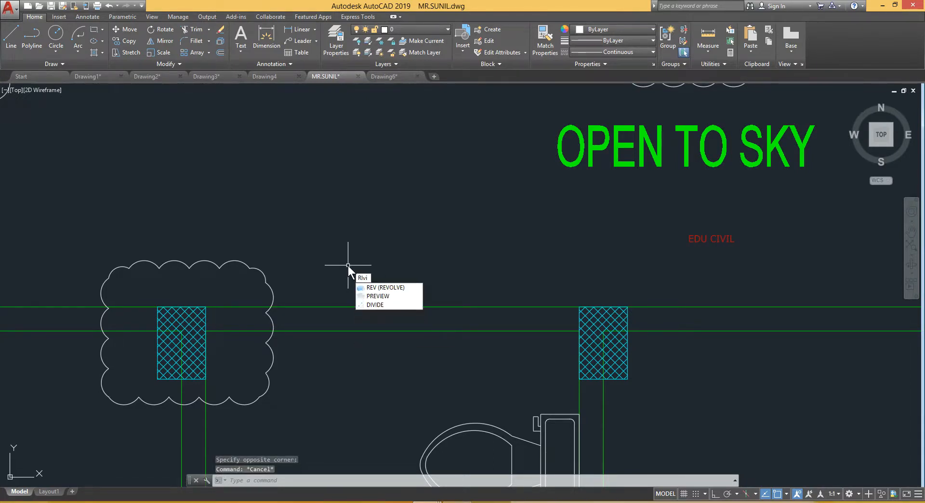
key(BackSpace)
key(BackSpace)
key(BackSpace)
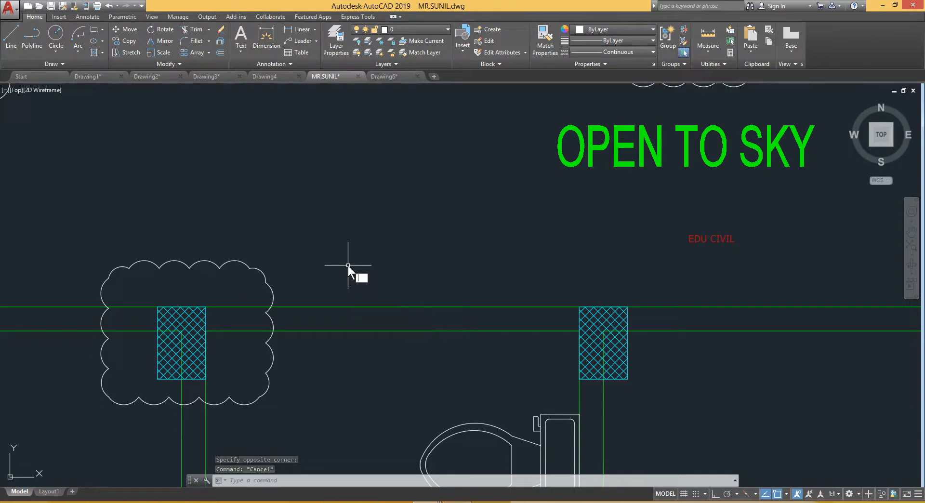
Start a rectangular revision cloud with its minimum and maximum arc lengths both set to 1"
click(64, 65)
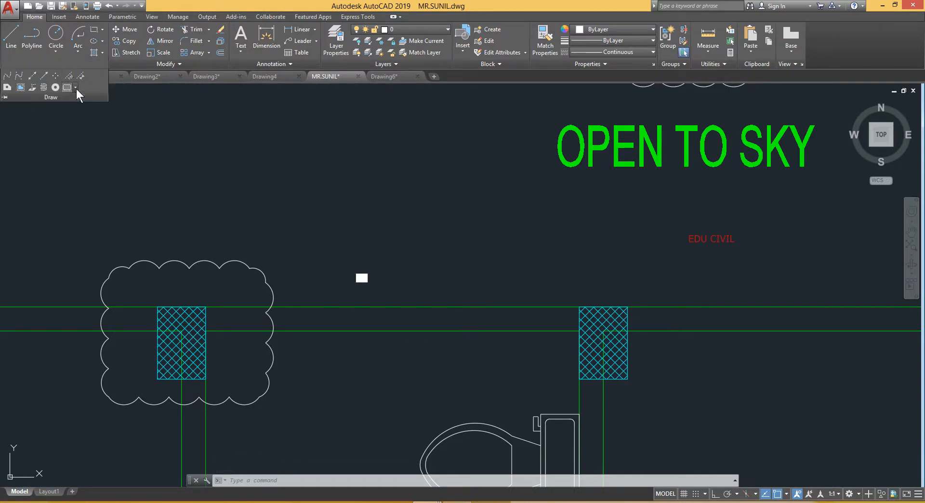
click(76, 87)
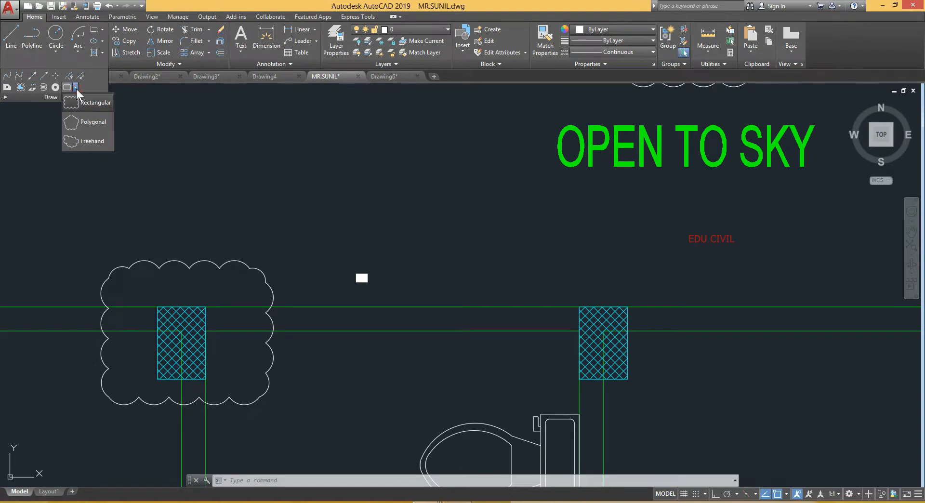
click(93, 107)
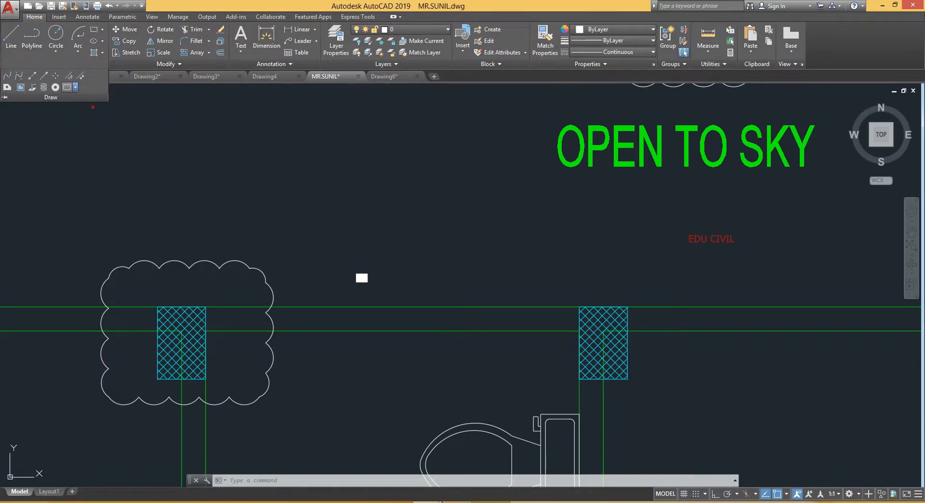
middle_drag(493, 287, 337, 284)
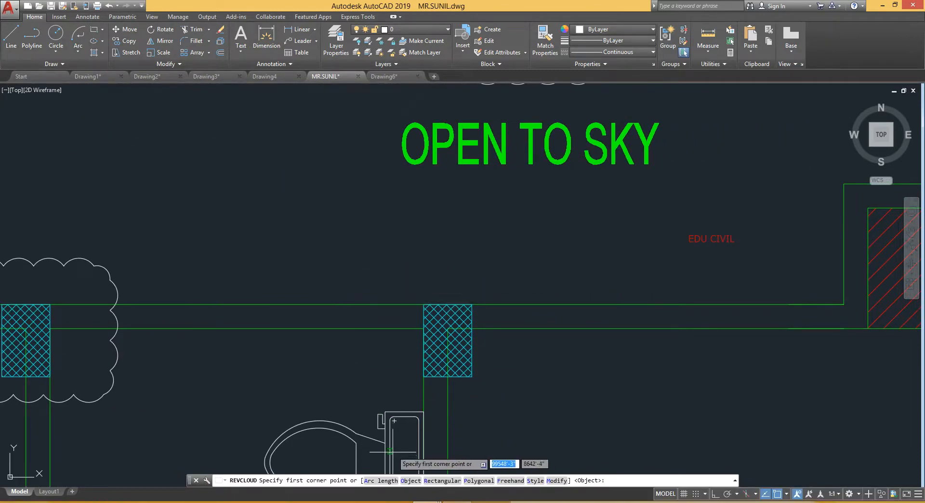
click(385, 481)
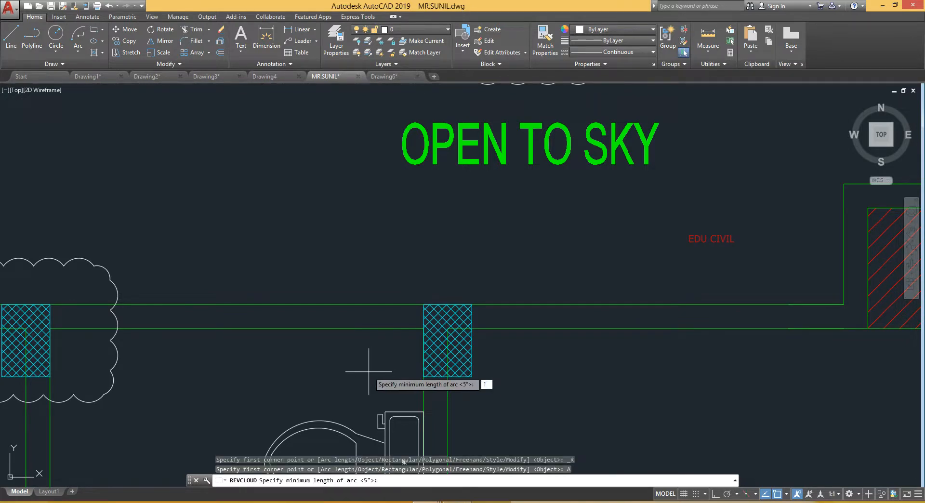
key(Return)
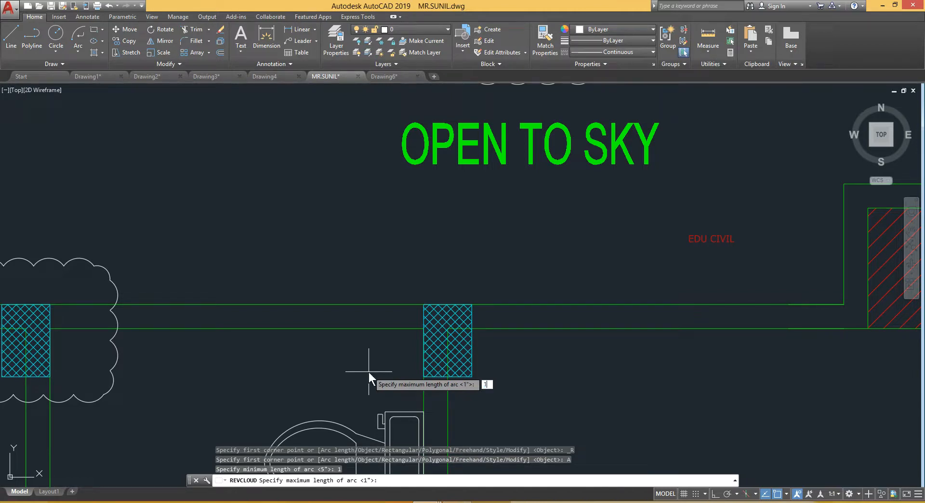
text(1)
key(Return)
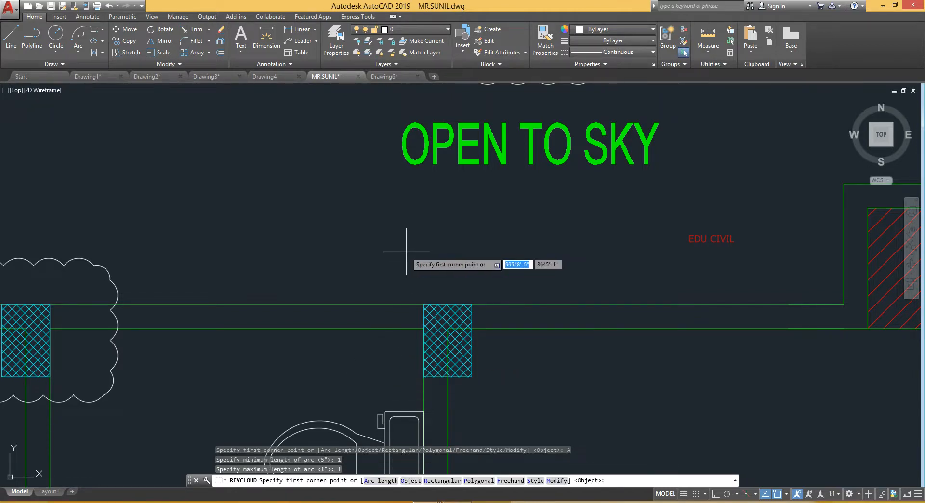
Draw the small-arc rectangular cloud around the hatched column at the upper-right corner of the 8'-4"x5'-2" toilet
click(376, 269)
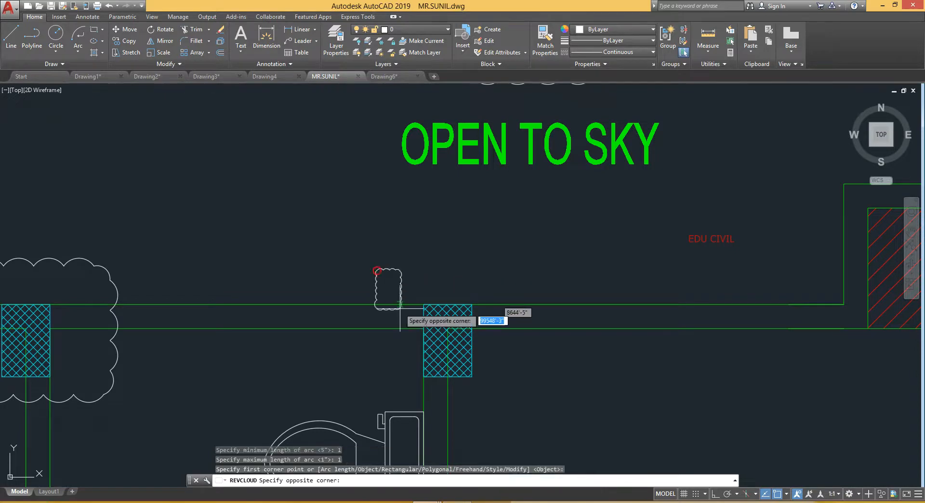
click(521, 392)
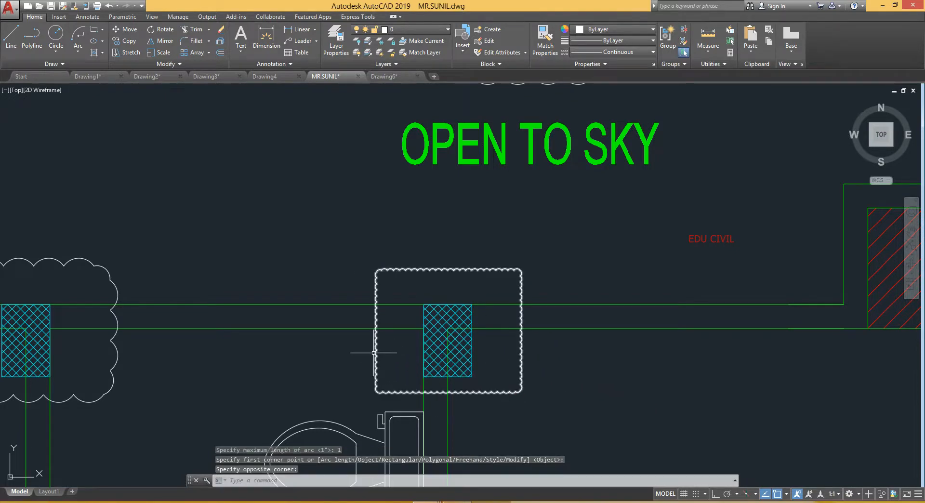
scroll(369, 344, up, 2)
scroll(370, 343, down, 6)
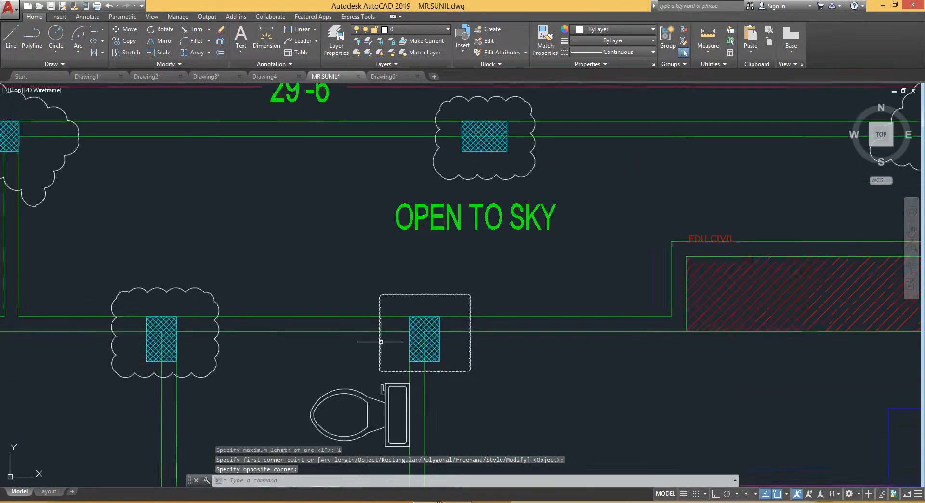
middle_drag(381, 346, 376, 352)
scroll(373, 347, up, 3)
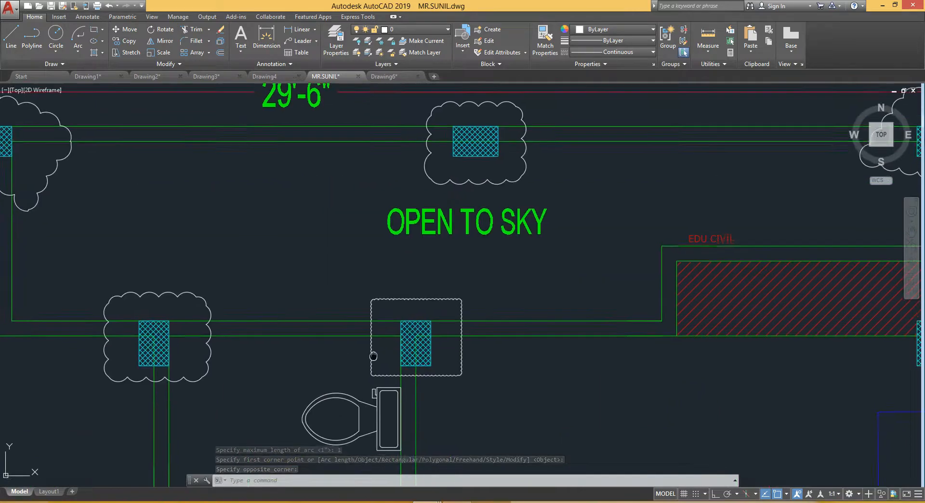
Delete the small-arc revision cloud around the column at the toilet's upper-right corner
click(379, 355)
click(344, 368)
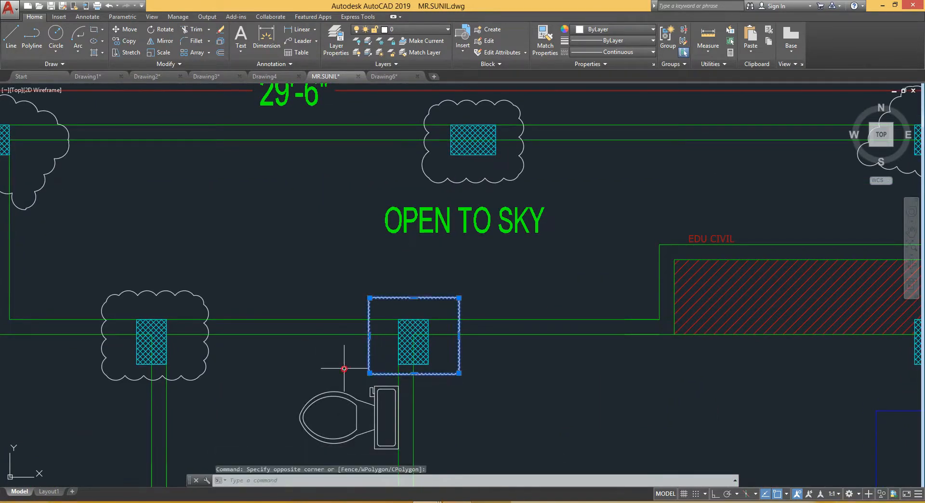
key(Delete)
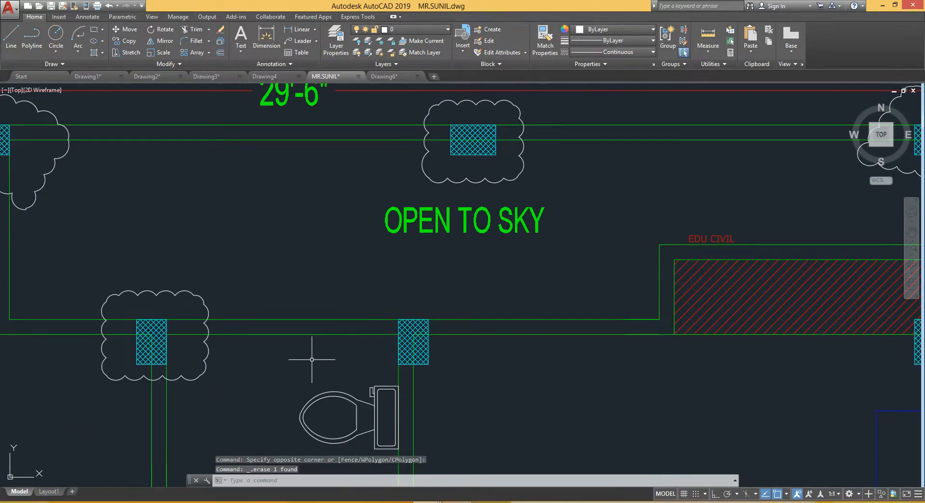
Draw a rectangular revision cloud with 5" minimum and maximum arc lengths around the hatched column at the upper-right corner of the 8'-4"x5'-2" toilet
text(REV)
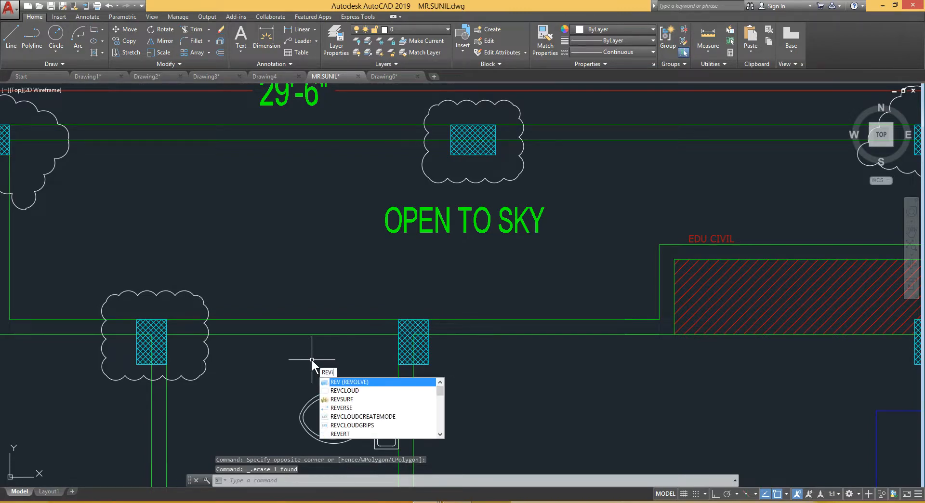
text(i)
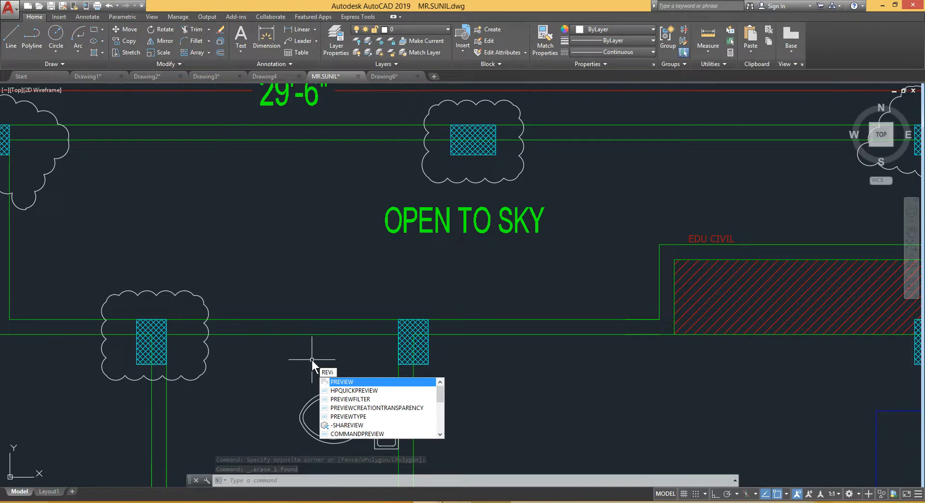
text(c)
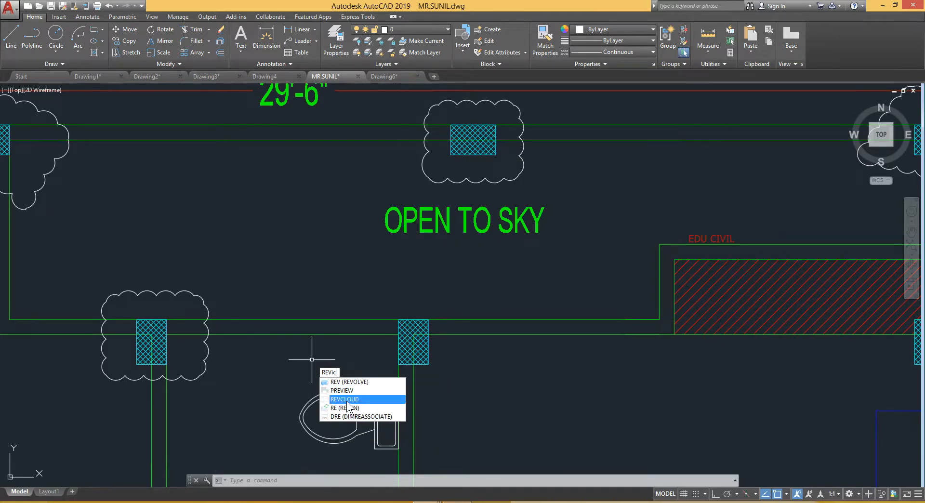
click(347, 400)
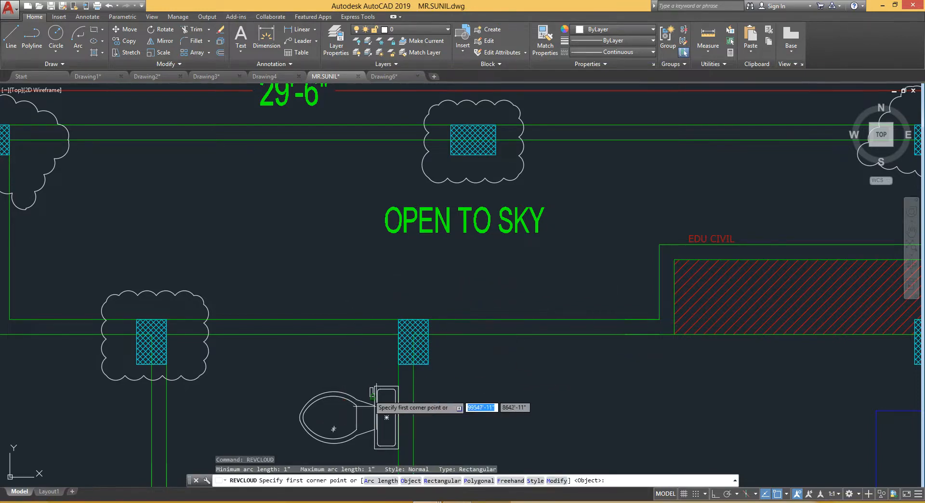
click(381, 480)
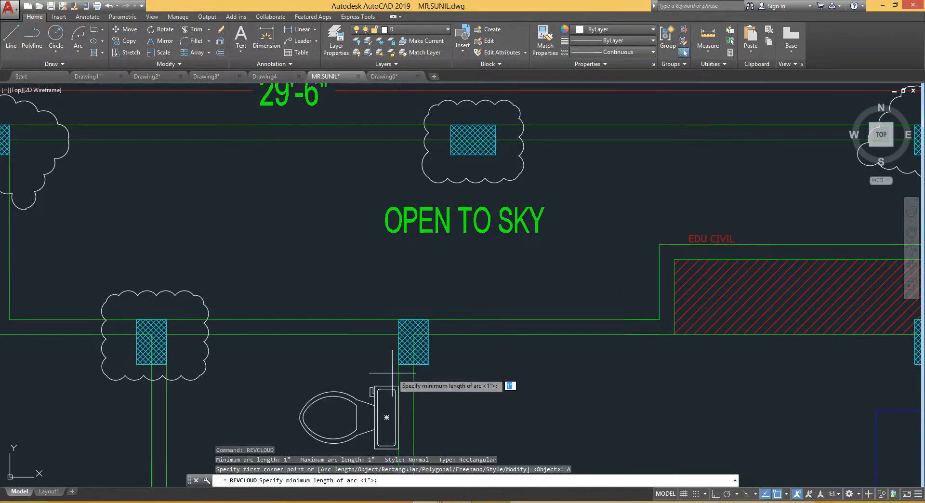
text(5)
key(Return)
text(5)
key(Return)
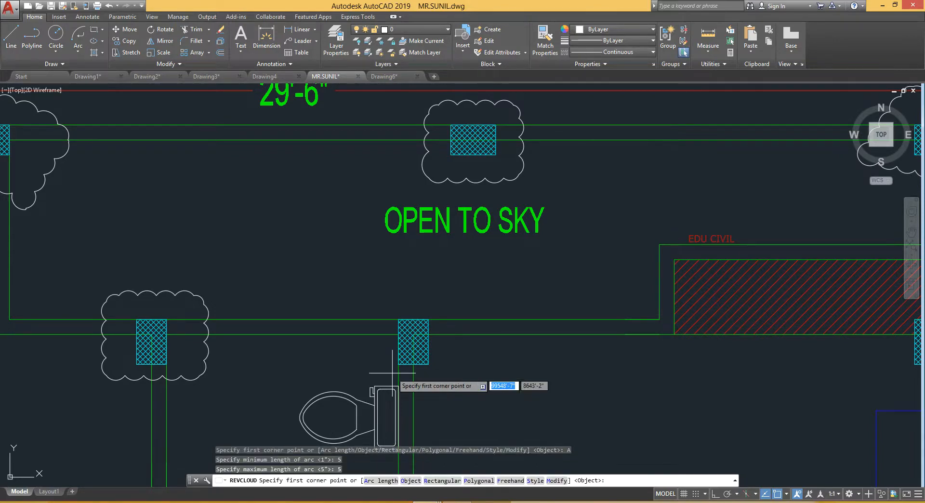
click(368, 284)
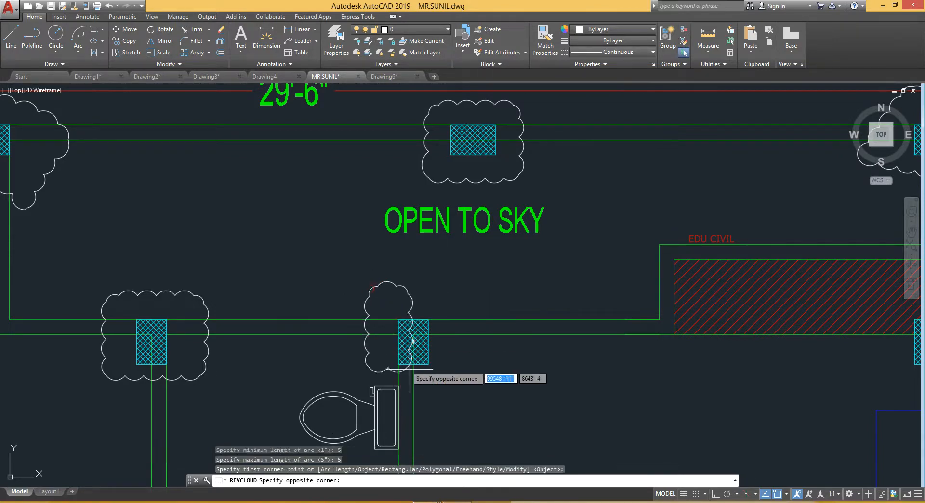
click(480, 392)
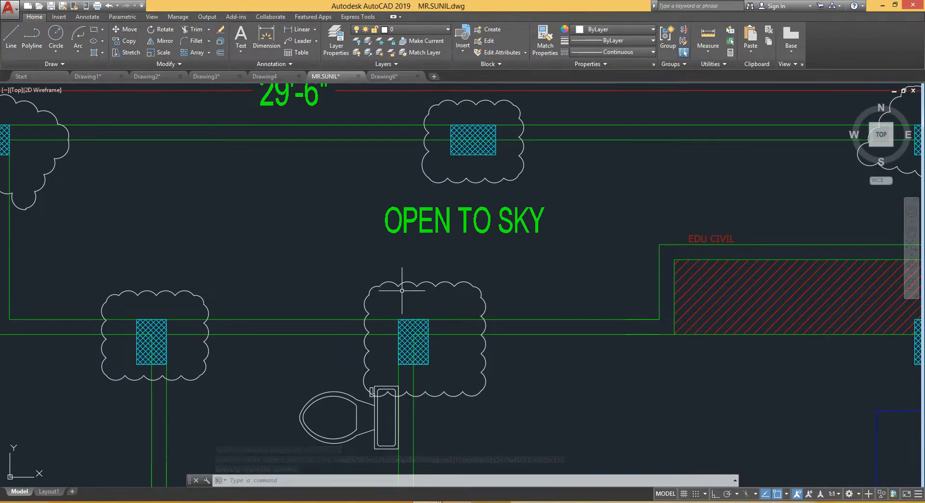
Convert the washbasin's outer ellipse in the 8'-4"x5'-2" toilet into a revision cloud with its arc direction reversed
mouse_move(507, 284)
middle_down()
mouse_move(465, 303)
mouse_move(386, 301)
middle_up()
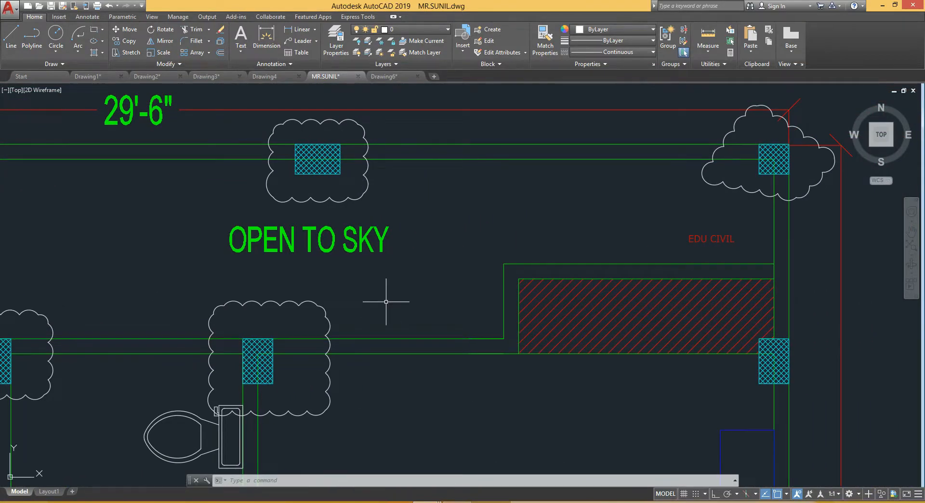
scroll(498, 298, down, 1)
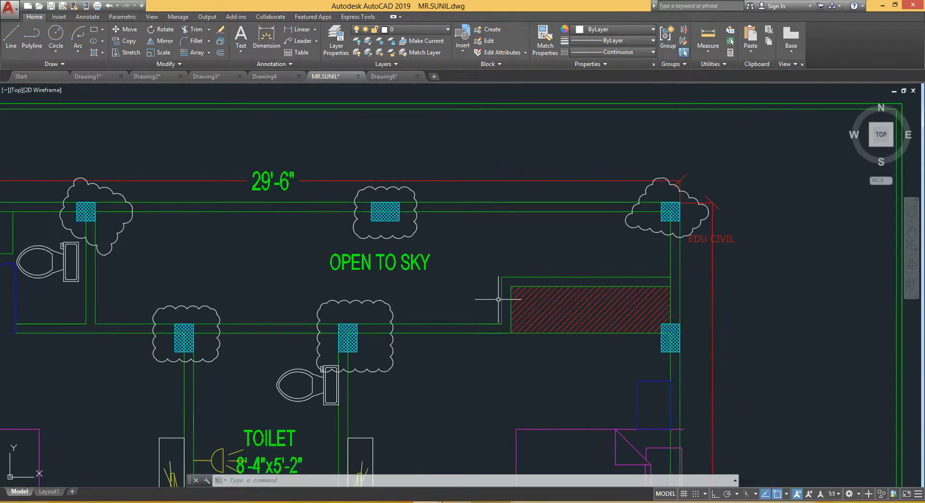
key(Escape)
mouse_move(471, 293)
middle_down()
mouse_move(565, 234)
mouse_move(526, 190)
middle_up()
middle_drag(506, 284, 539, 196)
scroll(331, 332, up, 1)
scroll(343, 333, up, 1)
middle_drag(357, 324, 415, 248)
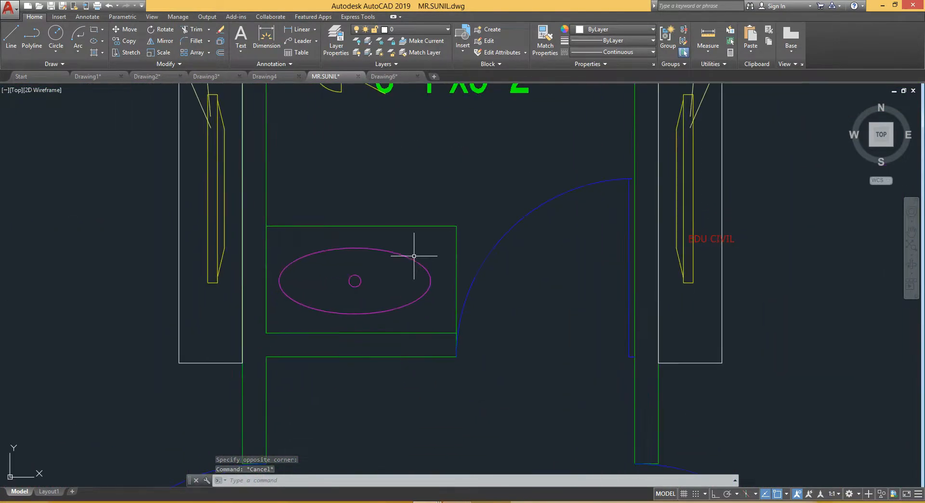
scroll(414, 256, up, 2)
click(411, 259)
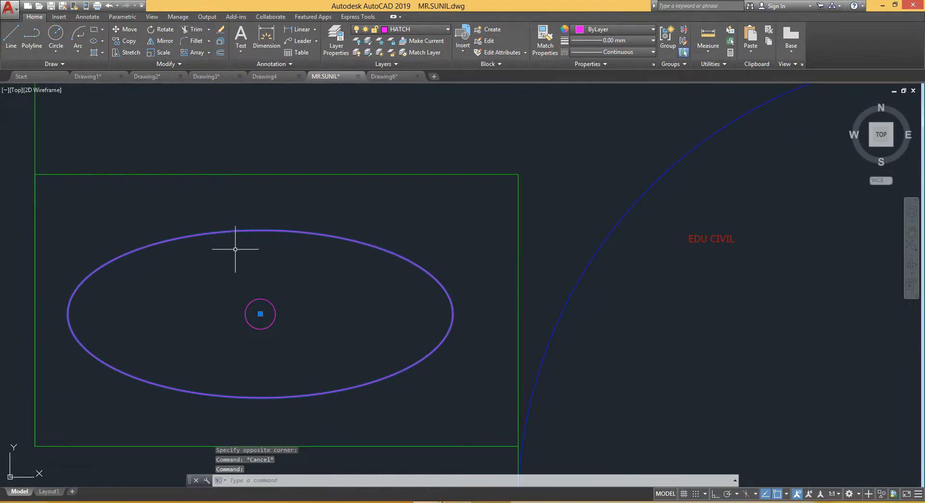
key(Escape)
click(332, 243)
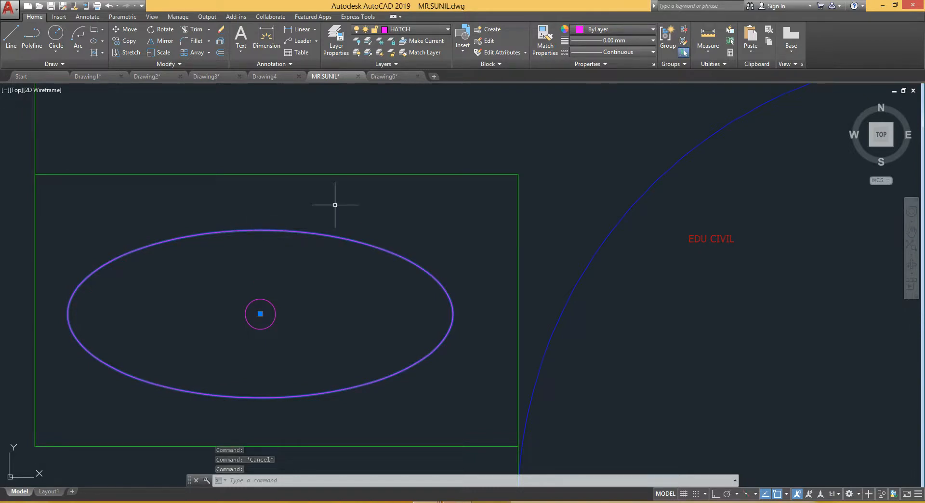
text(c)
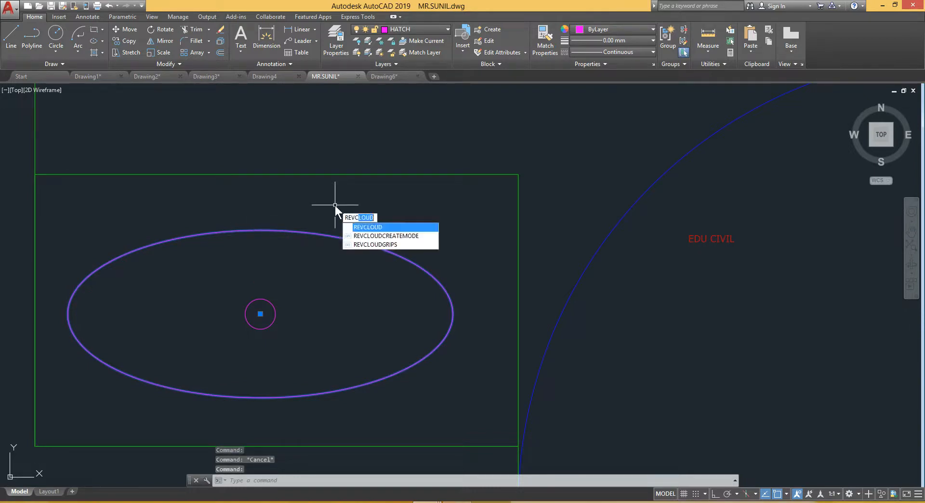
key(Return)
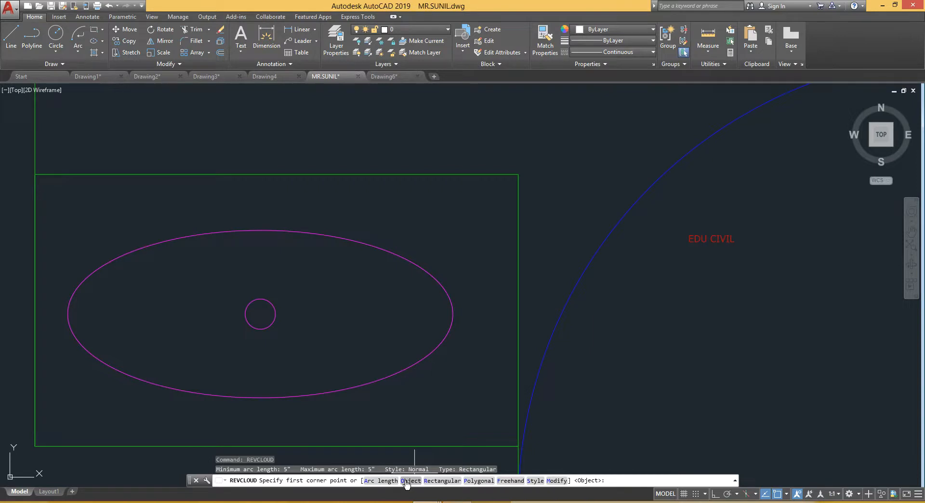
text(o)
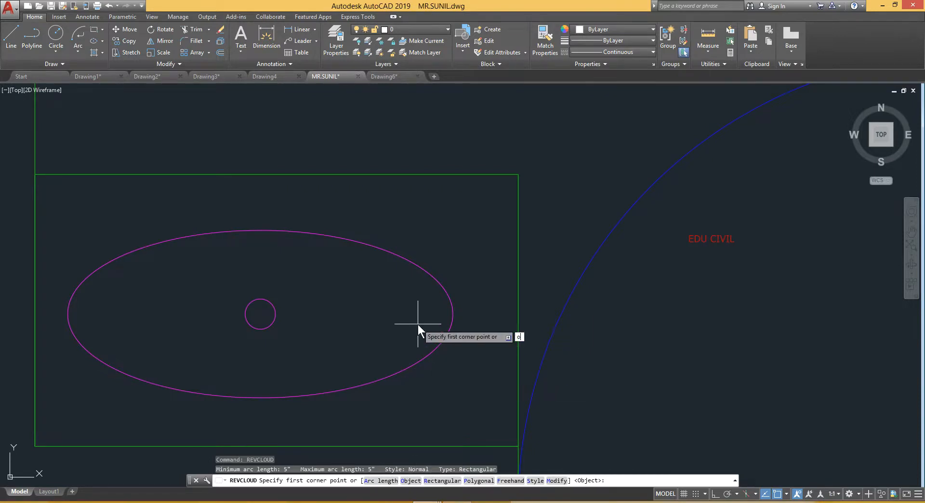
key(Return)
click(434, 278)
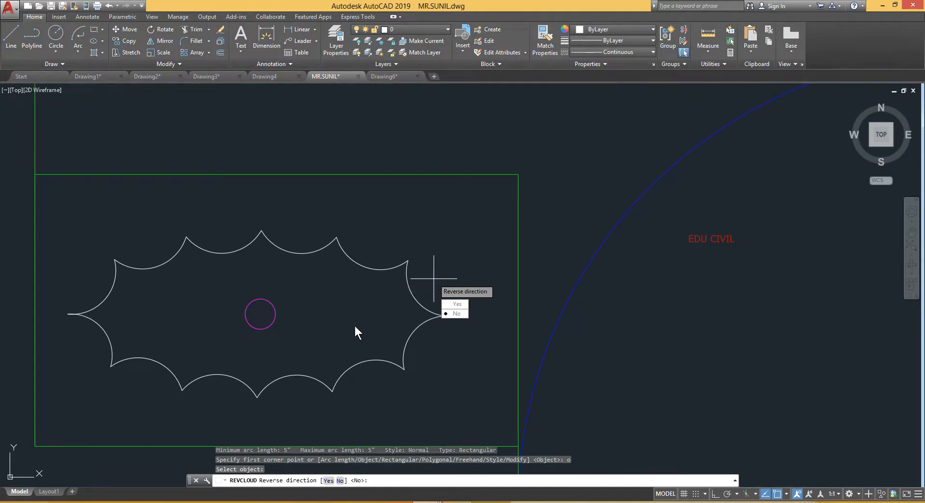
click(448, 305)
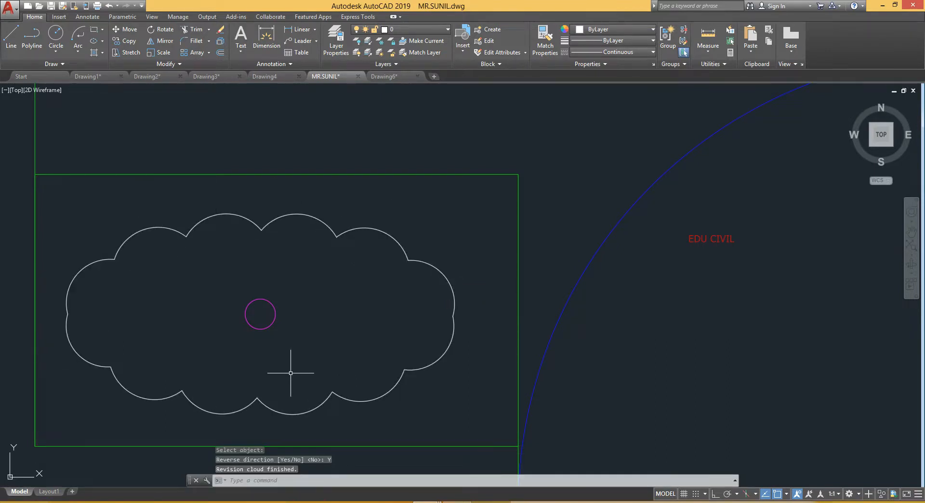
scroll(291, 373, down, 4)
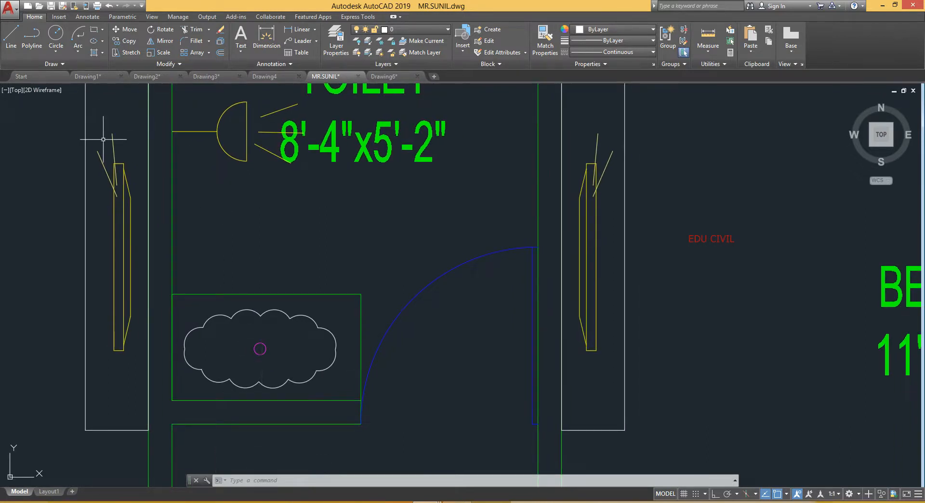
scroll(412, 229, down, 3)
middle_drag(412, 227, 406, 270)
middle_drag(435, 204, 411, 259)
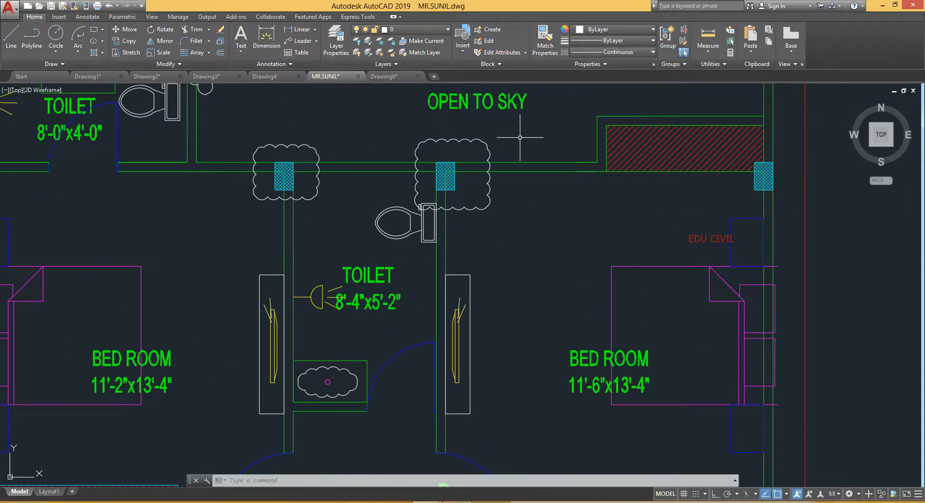
middle_drag(519, 138, 507, 187)
middle_drag(523, 145, 508, 189)
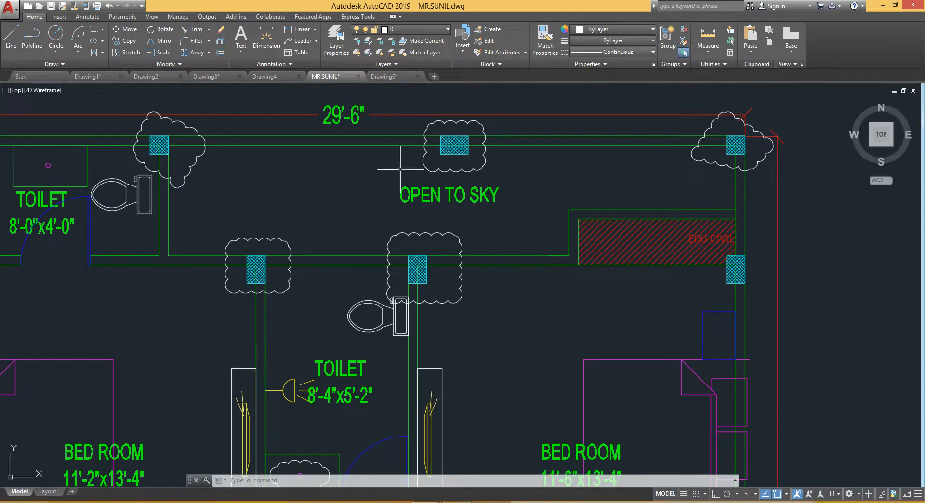
Show the additional drawing tools
click(56, 63)
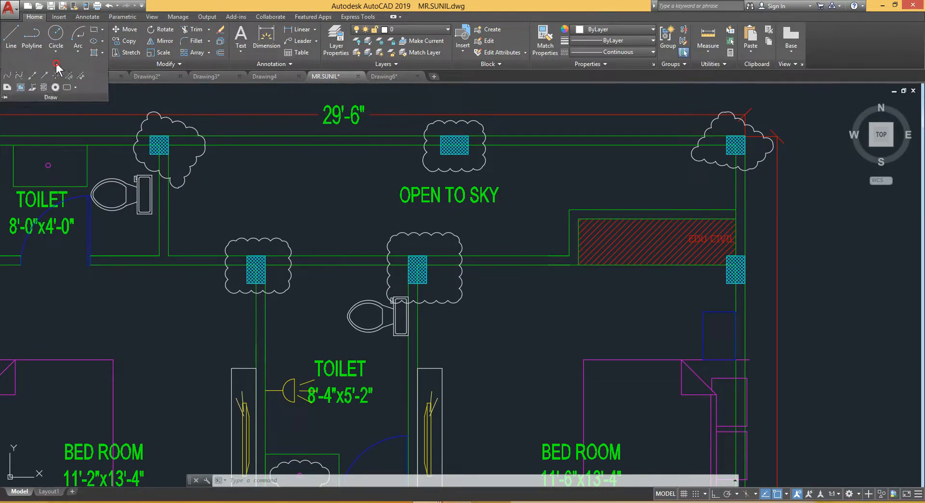
click(121, 118)
click(108, 127)
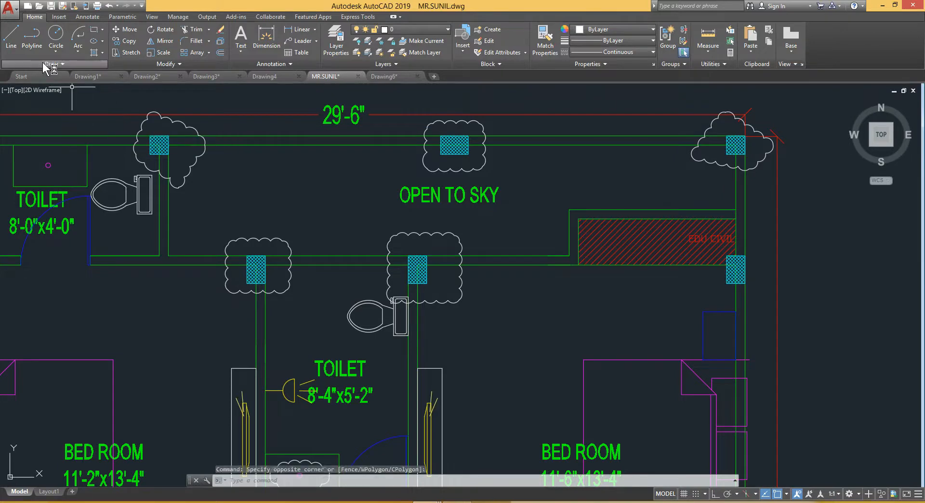
click(62, 64)
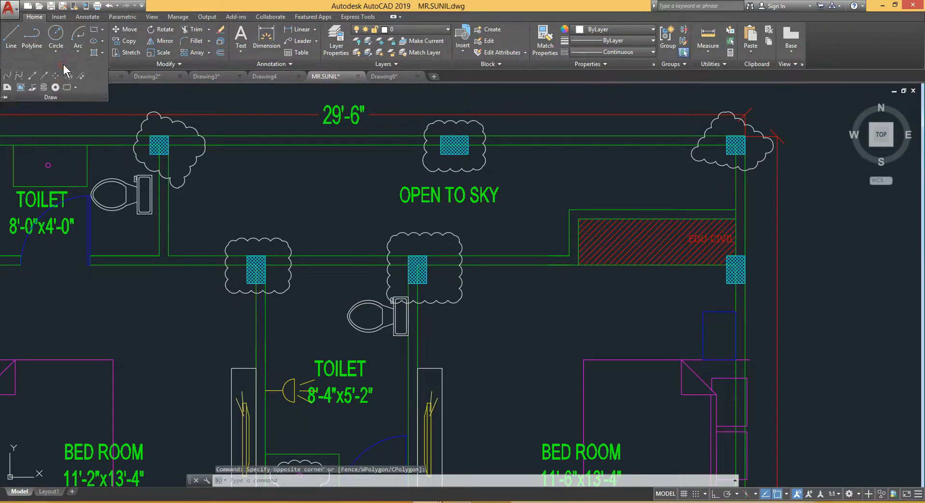